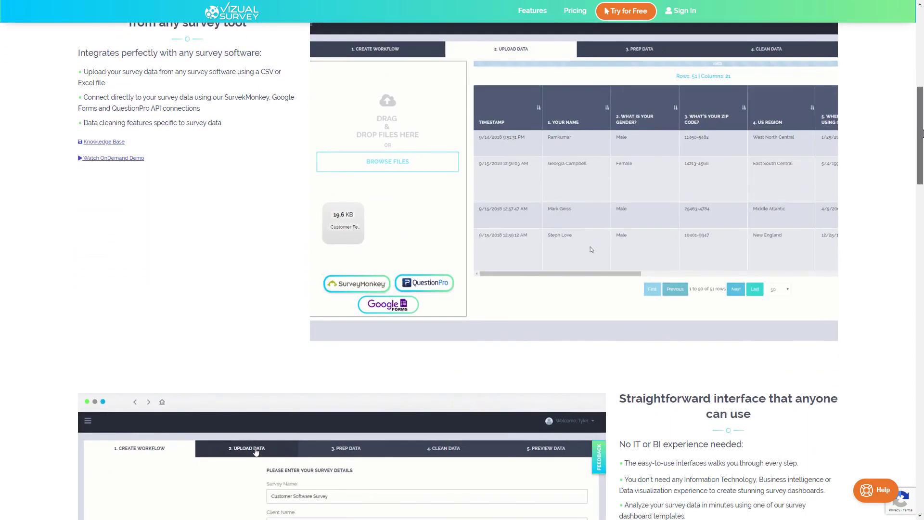
{"action": "left_click_drag", "start_coordinate": [922, 133], "coordinate": [922, 254]}
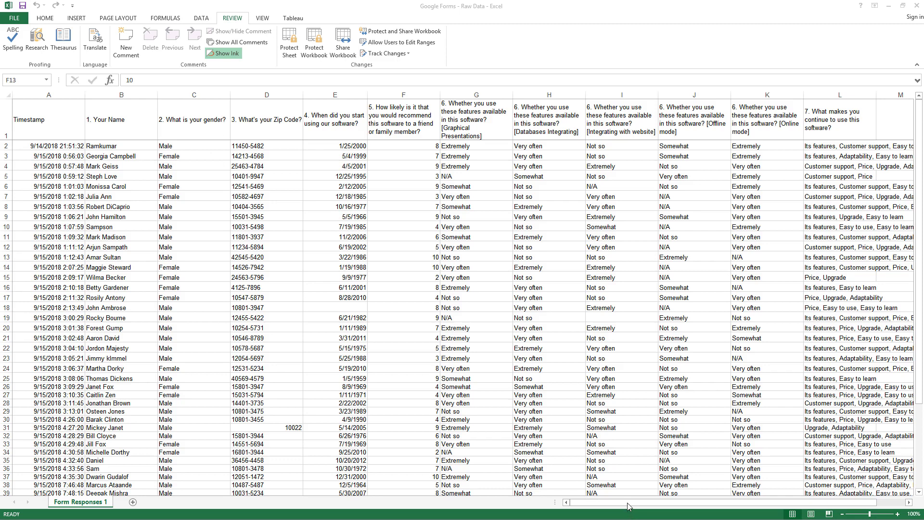
Examine the question 7 header and the comma-separated answers beneath it in the Google Forms raw data
{"action": "left_click", "coordinate": [654, 503]}
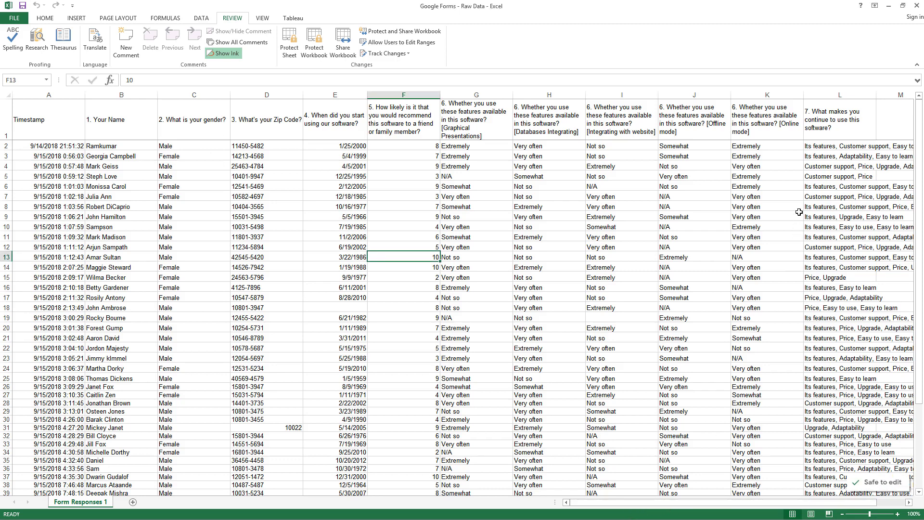
{"action": "left_click", "coordinate": [827, 165]}
{"action": "left_click", "coordinate": [825, 116]}
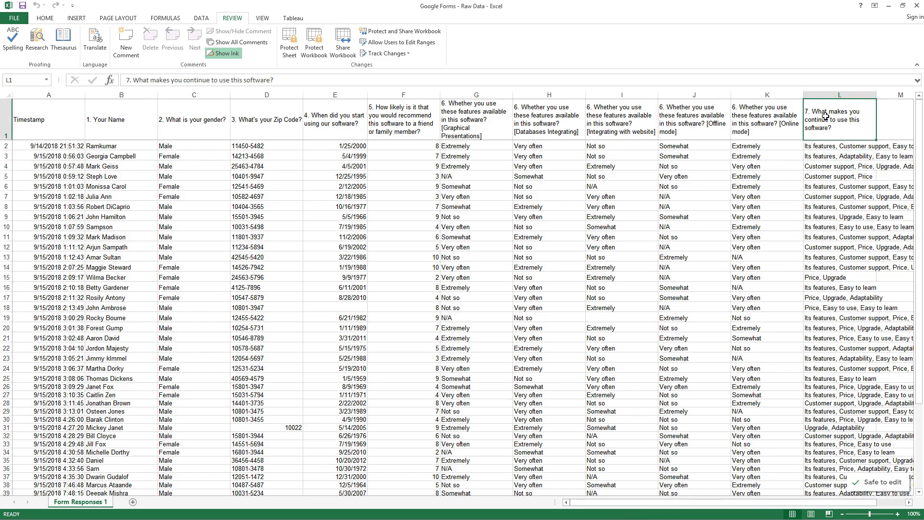
{"action": "left_click", "coordinate": [823, 147]}
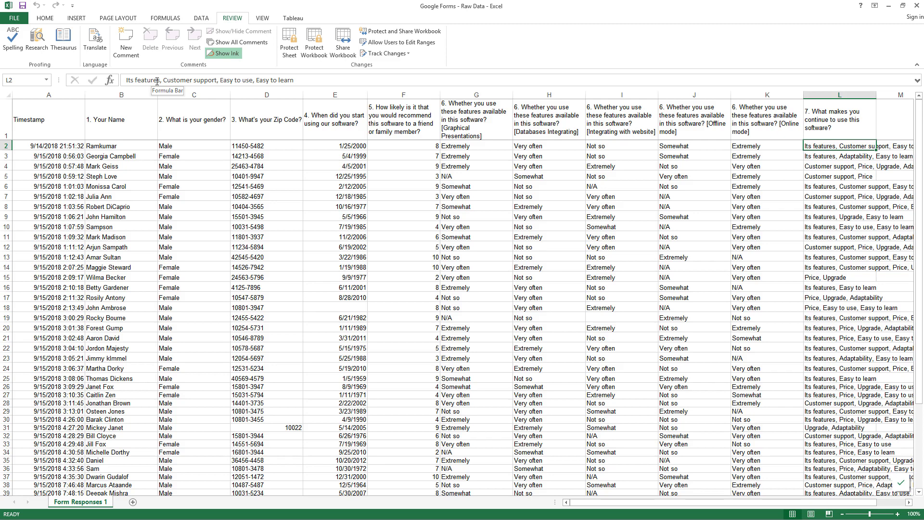
{"action": "left_click", "coordinate": [447, 126]}
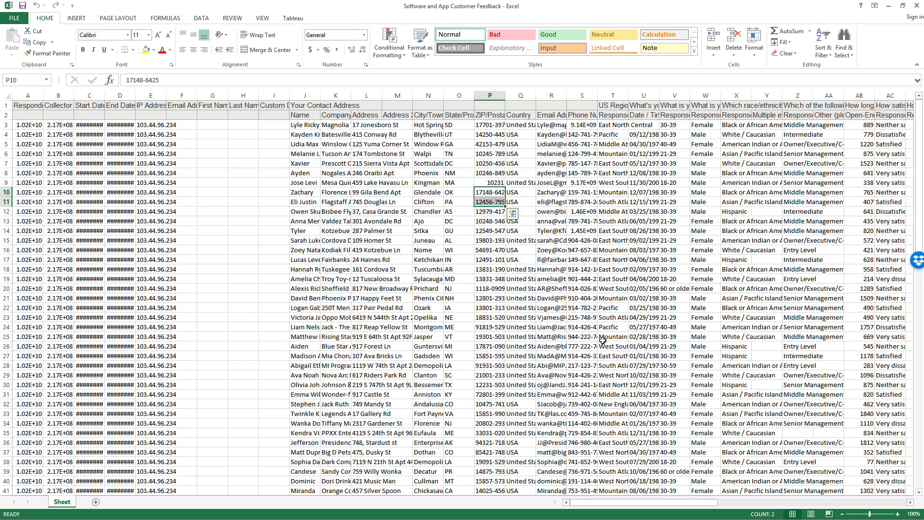
Examine the two-row column headers in the Software and App Customer Feedback workbook, comparing rows 1 and 2 in column M
{"action": "left_click", "coordinate": [558, 319]}
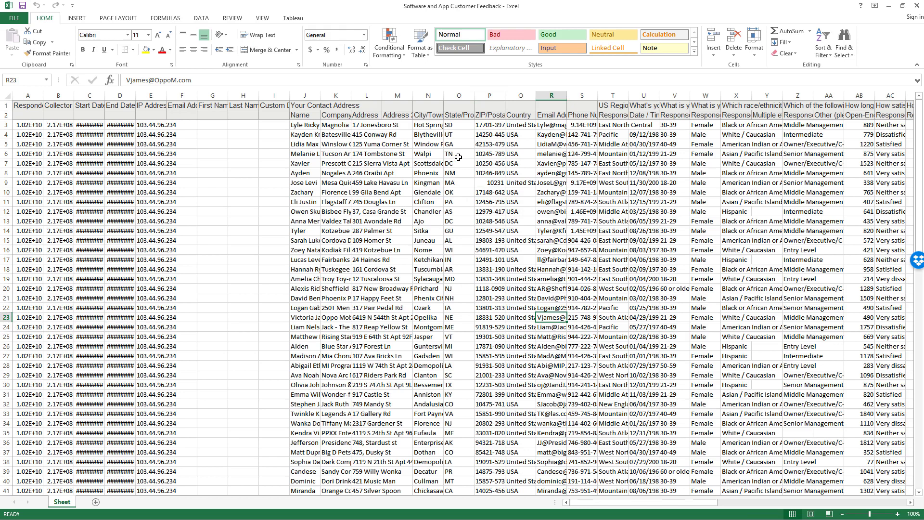
{"action": "left_click", "coordinate": [406, 105]}
{"action": "left_click", "coordinate": [406, 115]}
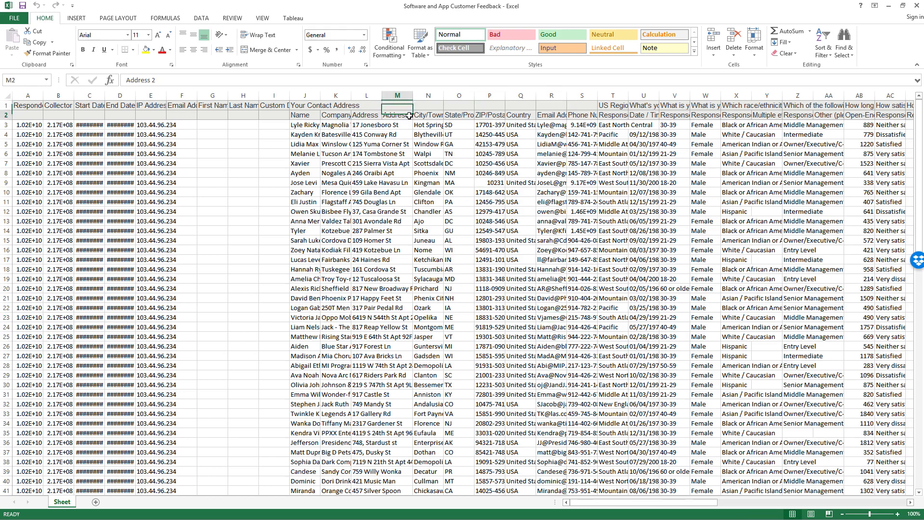
{"action": "left_click", "coordinate": [408, 105]}
{"action": "left_click", "coordinate": [408, 115]}
Switch back to the Google Forms raw data and examine the gender, recommendation, feature-usage and question 7 columns
{"action": "key", "text": "alt+Tab"}
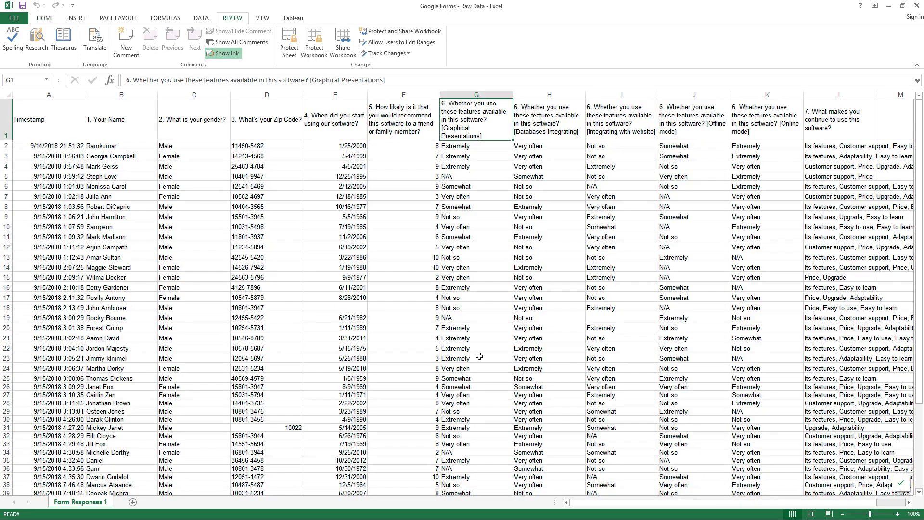
{"action": "left_click", "coordinate": [454, 327]}
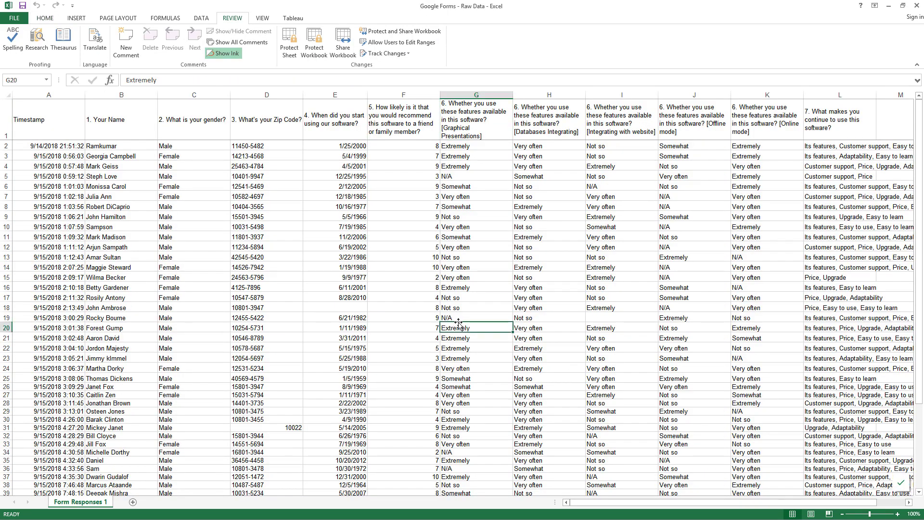
{"action": "left_click", "coordinate": [207, 117]}
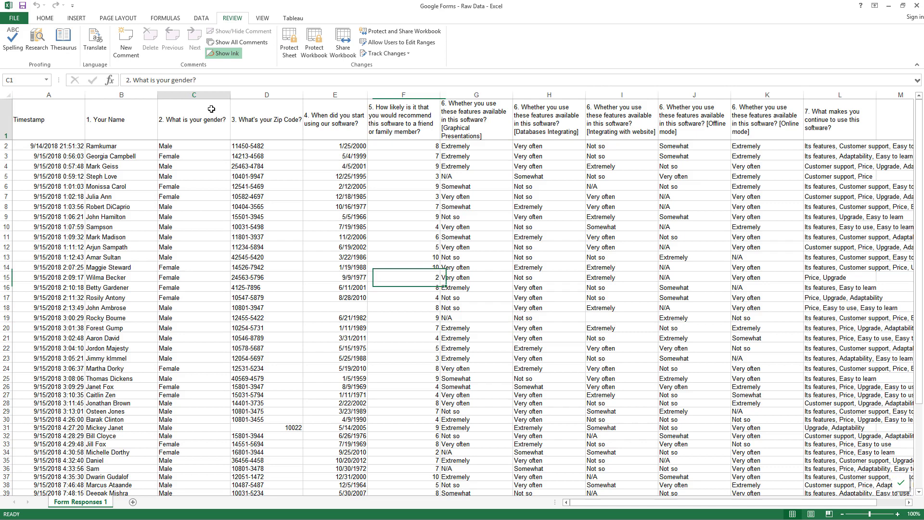
{"action": "left_click", "coordinate": [197, 144]}
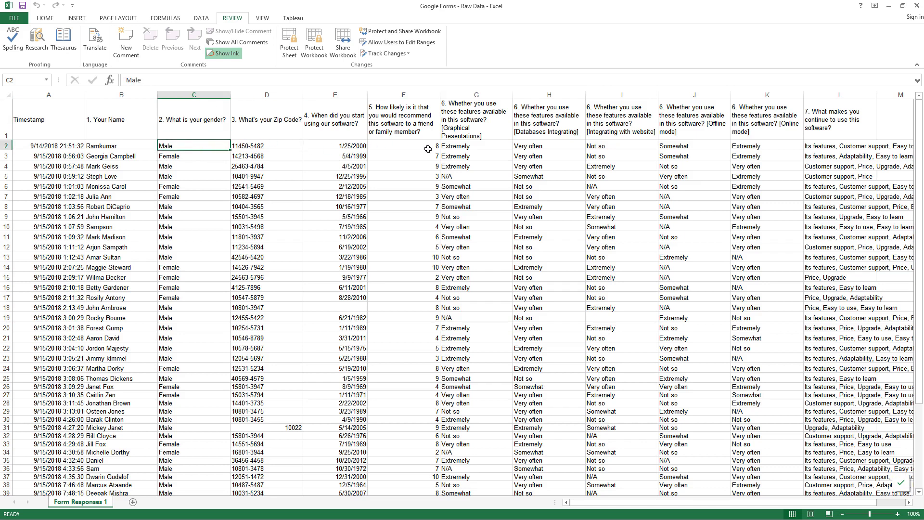
{"action": "left_click", "coordinate": [423, 122]}
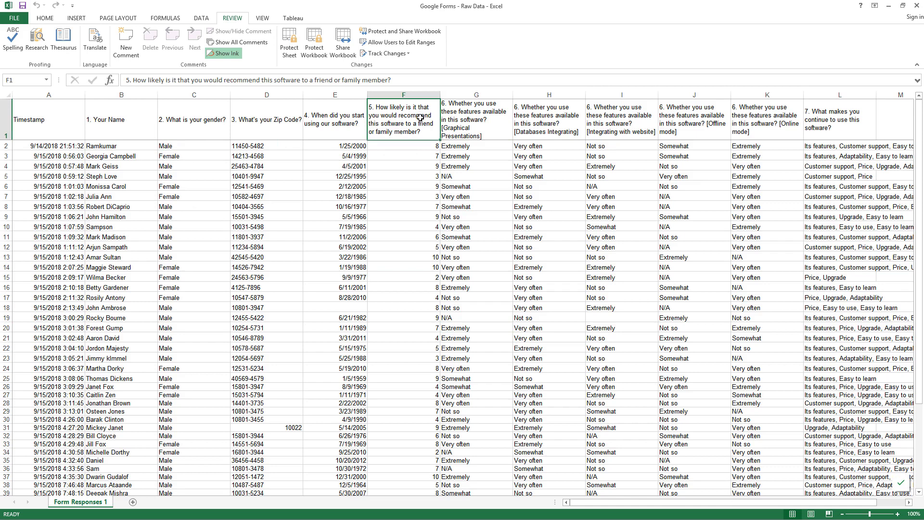
{"action": "left_click", "coordinate": [419, 145]}
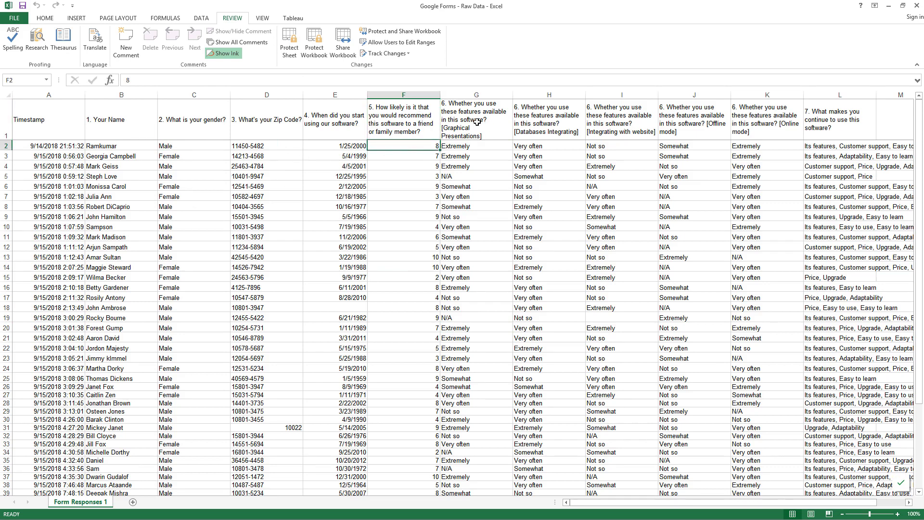
{"action": "left_click_drag", "start_coordinate": [482, 122], "coordinate": [749, 106]}
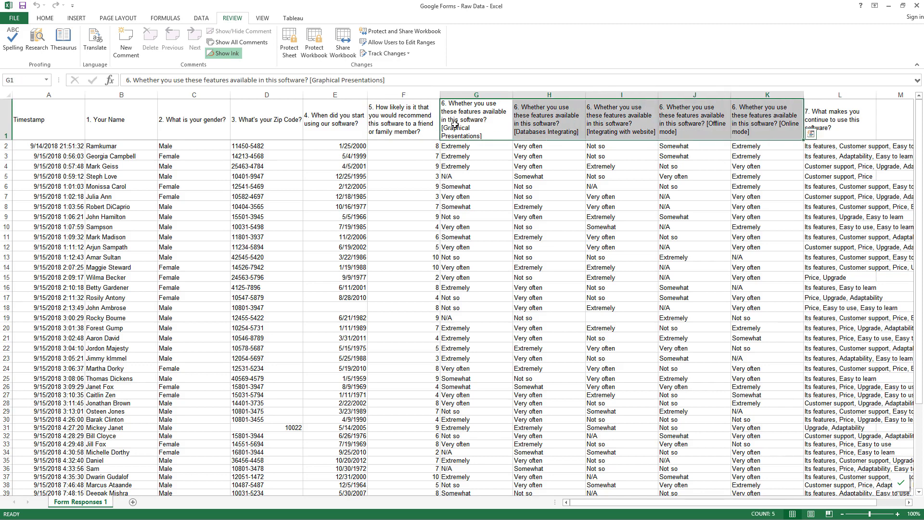
{"action": "left_click_drag", "start_coordinate": [458, 124], "coordinate": [735, 113]}
{"action": "left_click", "coordinate": [847, 128]}
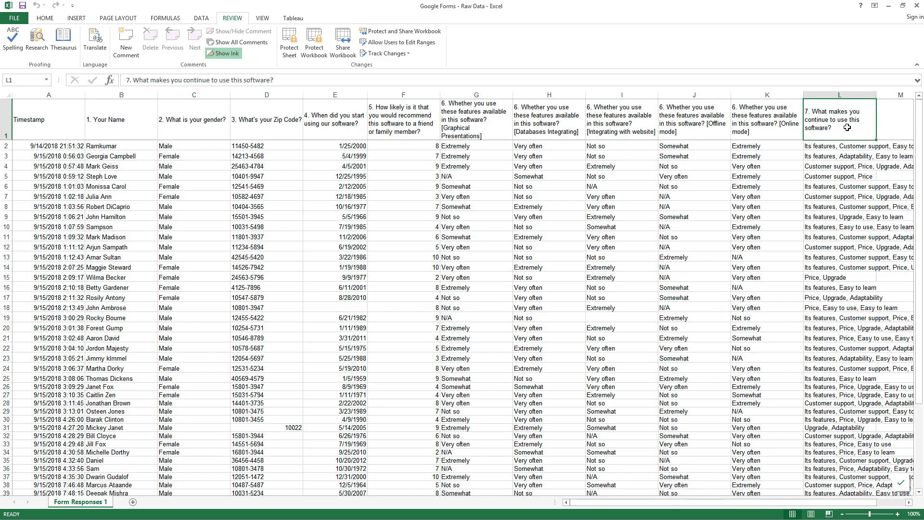
Review the response rows to the end of the data and each header from Timestamp through question 7
{"action": "scroll", "coordinate": [752, 270], "scroll_direction": "down", "scroll_amount": 2}
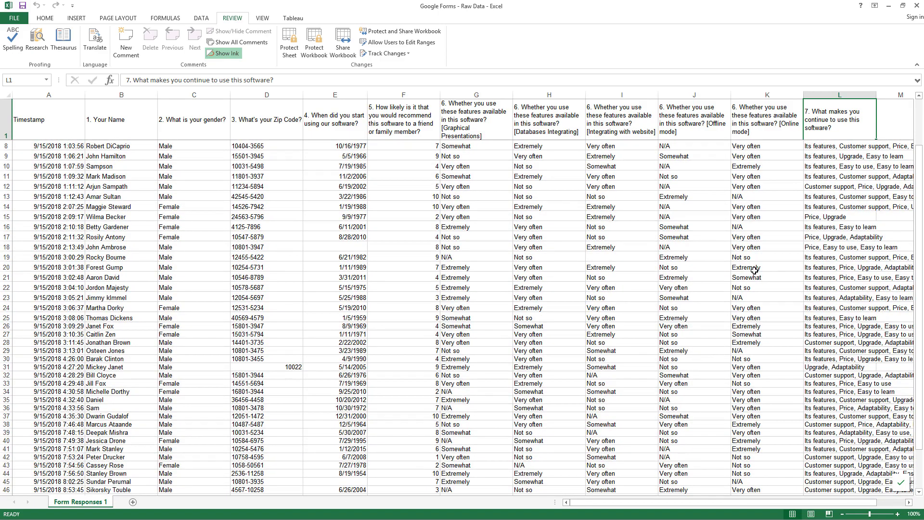
{"action": "scroll", "coordinate": [755, 270], "scroll_direction": "down", "scroll_amount": 3}
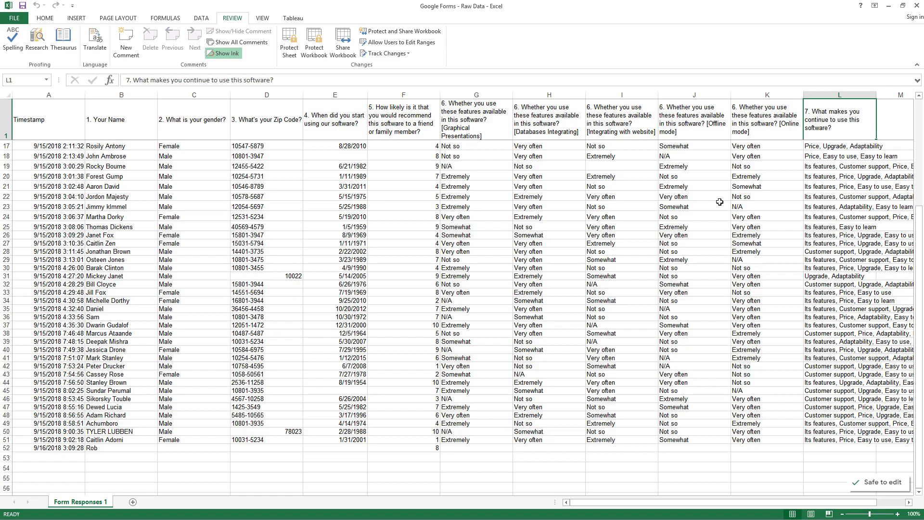
{"action": "scroll", "coordinate": [719, 202], "scroll_direction": "up", "scroll_amount": 5}
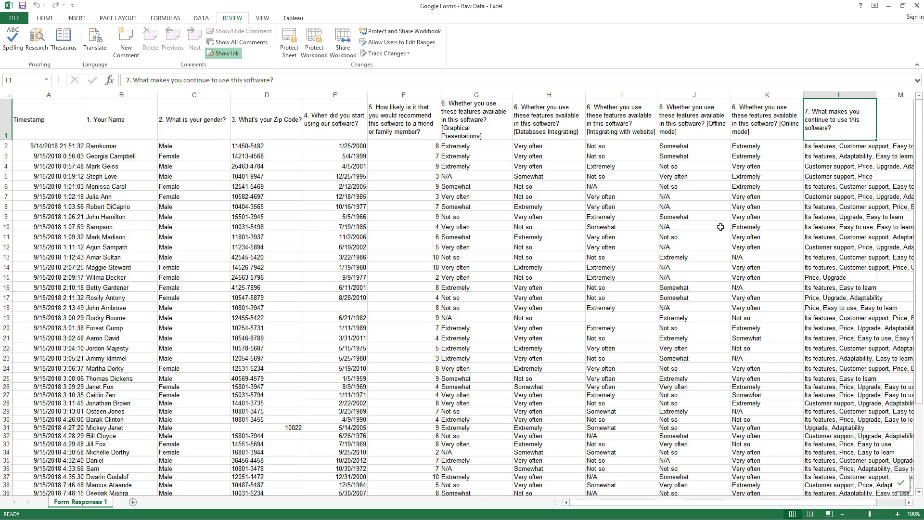
{"action": "left_click", "coordinate": [68, 130]}
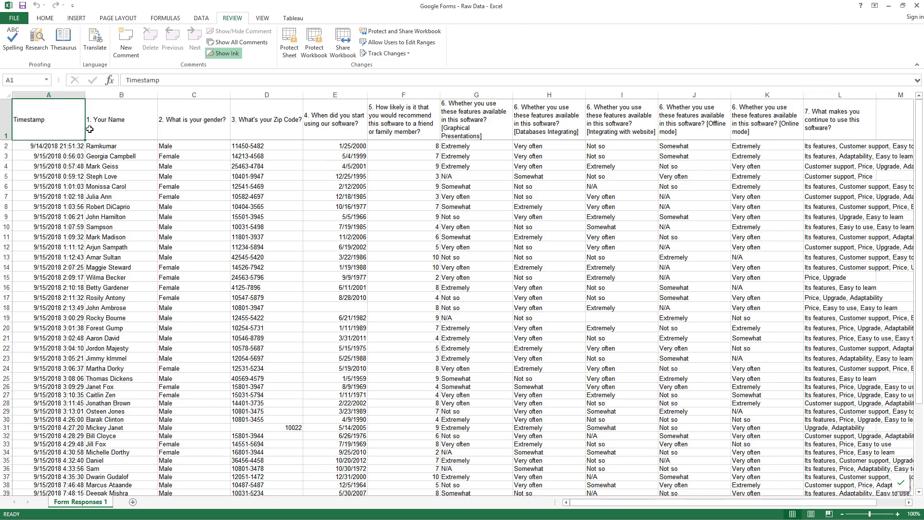
{"action": "left_click", "coordinate": [120, 113]}
{"action": "left_click", "coordinate": [188, 113]}
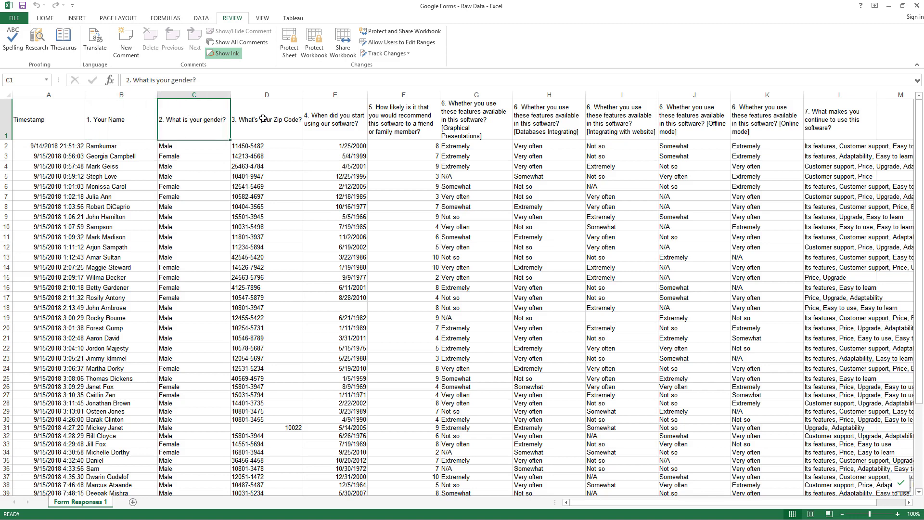
{"action": "left_click", "coordinate": [263, 118]}
{"action": "left_click", "coordinate": [319, 117]}
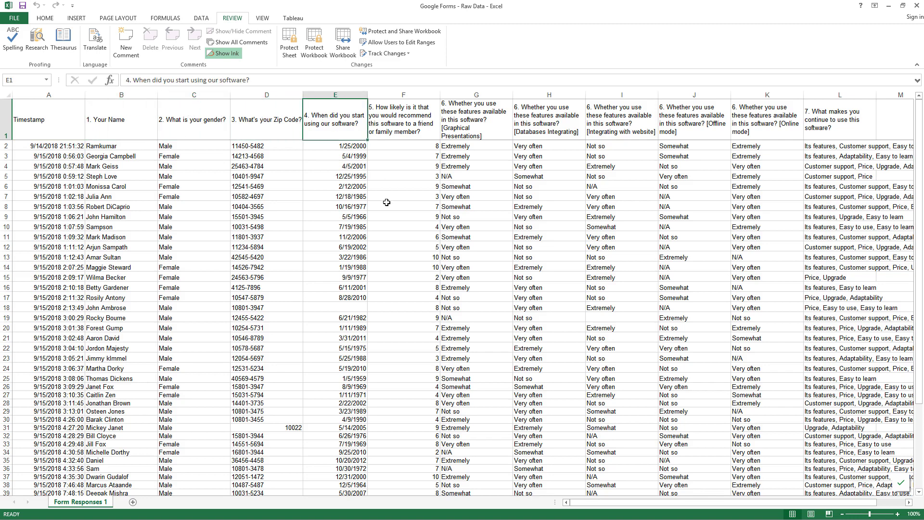
{"action": "left_click", "coordinate": [398, 135]}
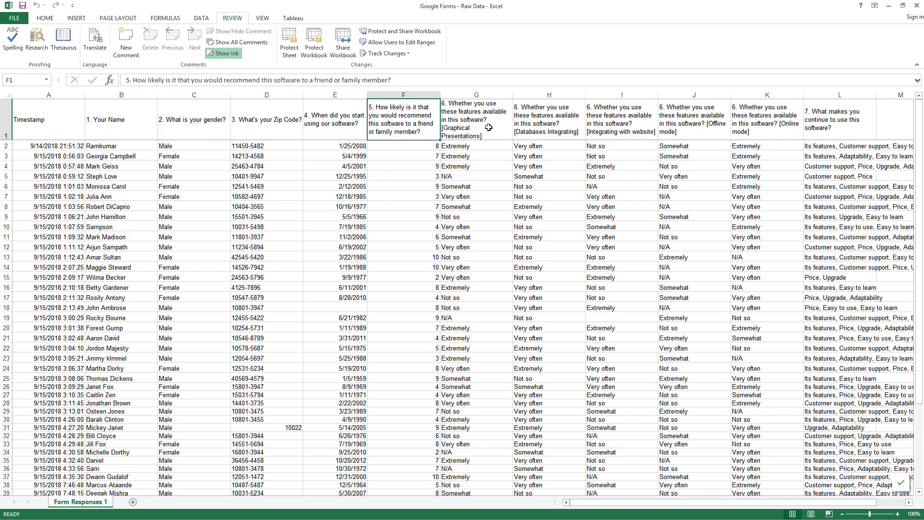
{"action": "left_click_drag", "start_coordinate": [488, 127], "coordinate": [759, 116]}
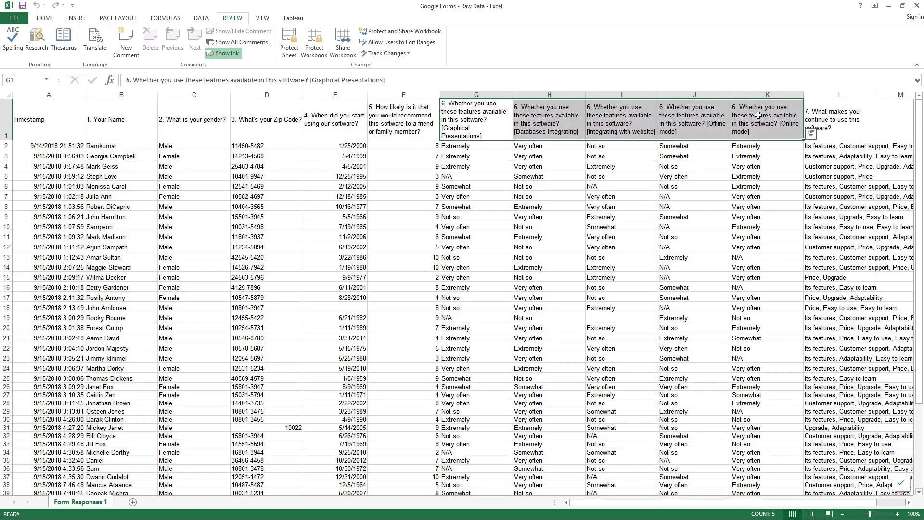
{"action": "left_click", "coordinate": [838, 118]}
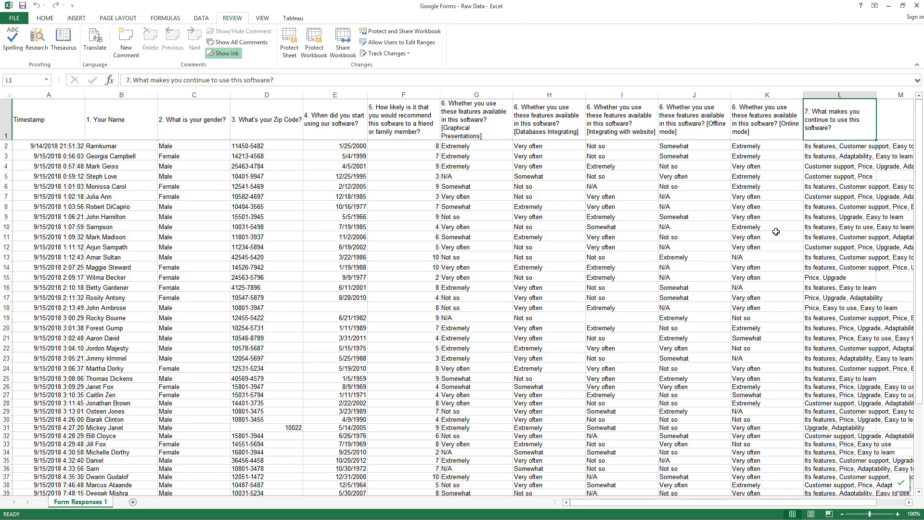
Delete the entire Timestamp column from the response sheet
{"action": "left_click", "coordinate": [63, 94]}
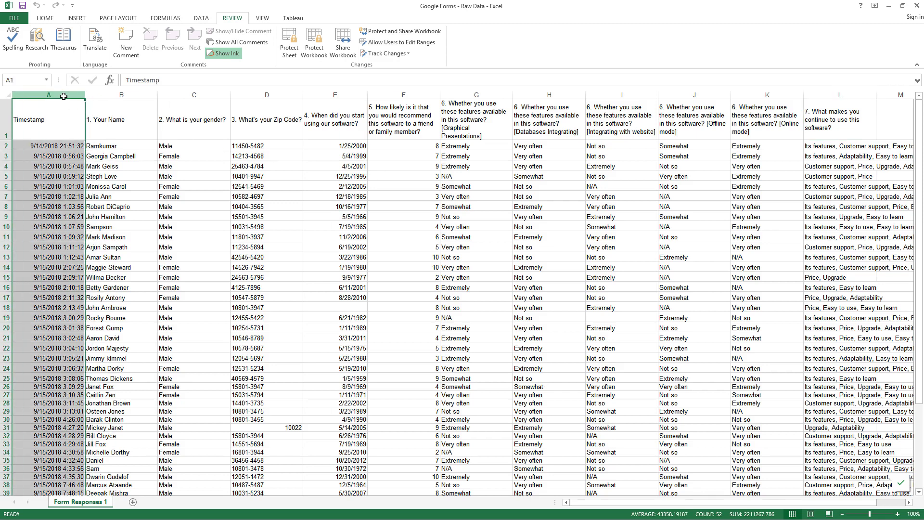
{"action": "right_click", "coordinate": [64, 95]}
{"action": "left_click", "coordinate": [97, 177]}
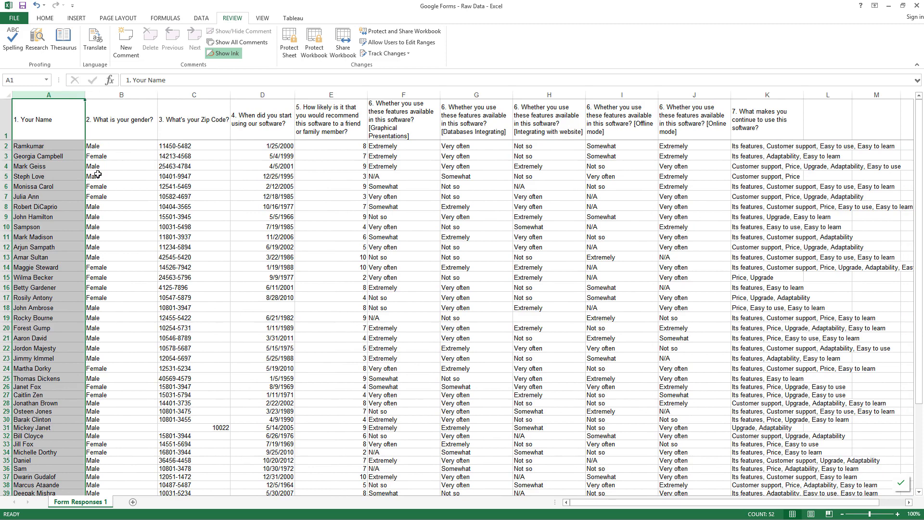
Insert a blank column before the name column and give it the header "Resp Id"
{"action": "right_click", "coordinate": [61, 95]}
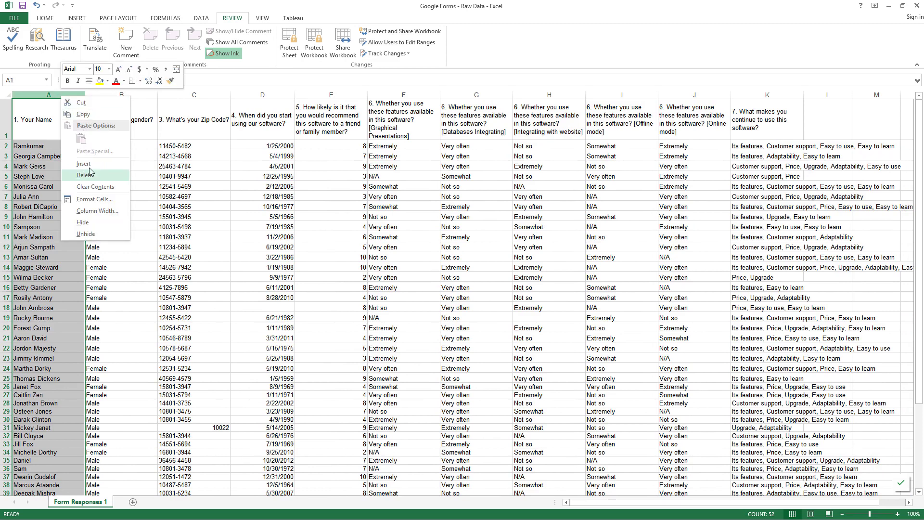
{"action": "left_click", "coordinate": [85, 163]}
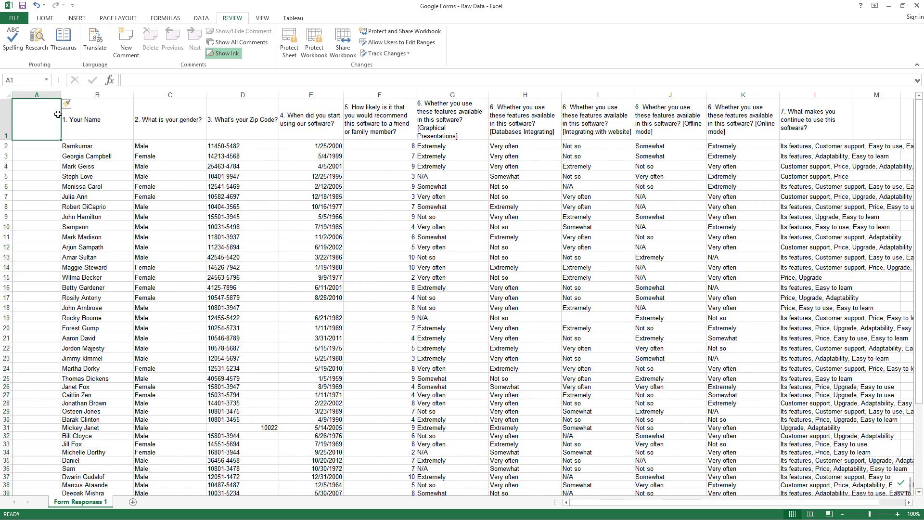
{"action": "type", "text": "Resp "}
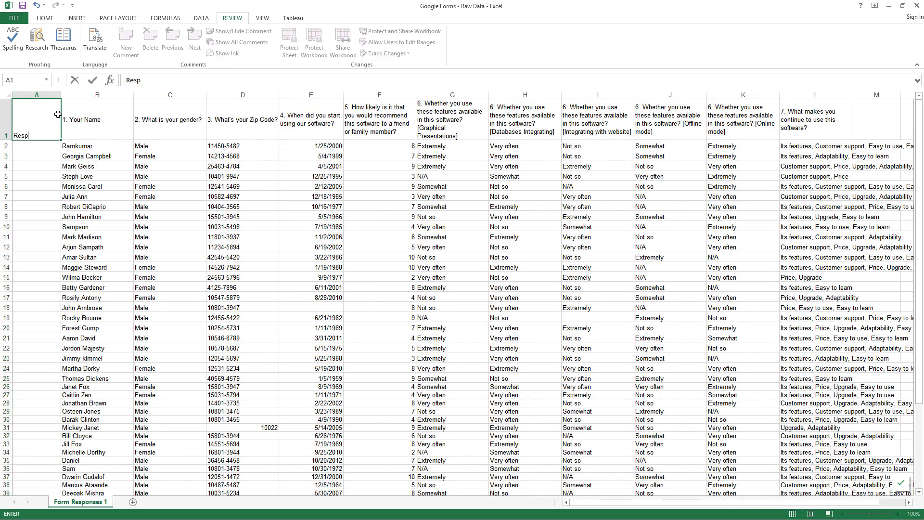
{"action": "type", "text": "Id"}
{"action": "key", "text": "Tab"}
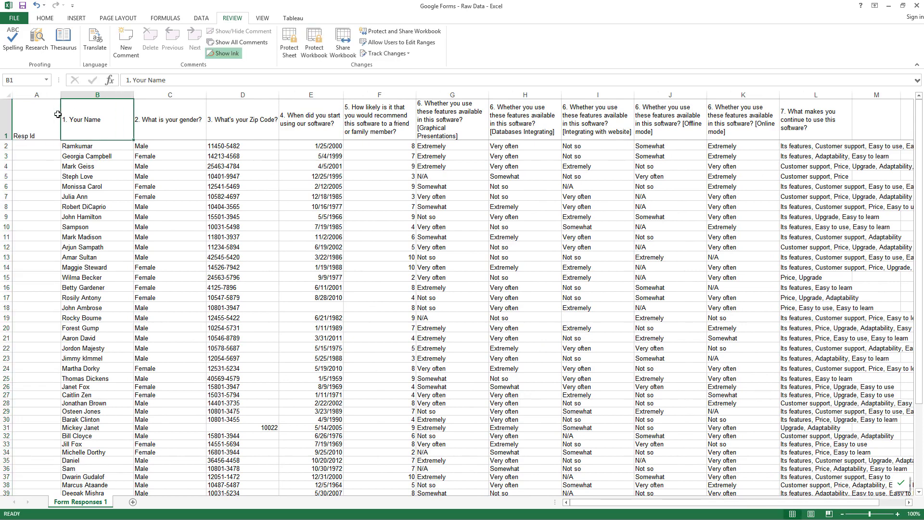
{"action": "type", "text": "1"}
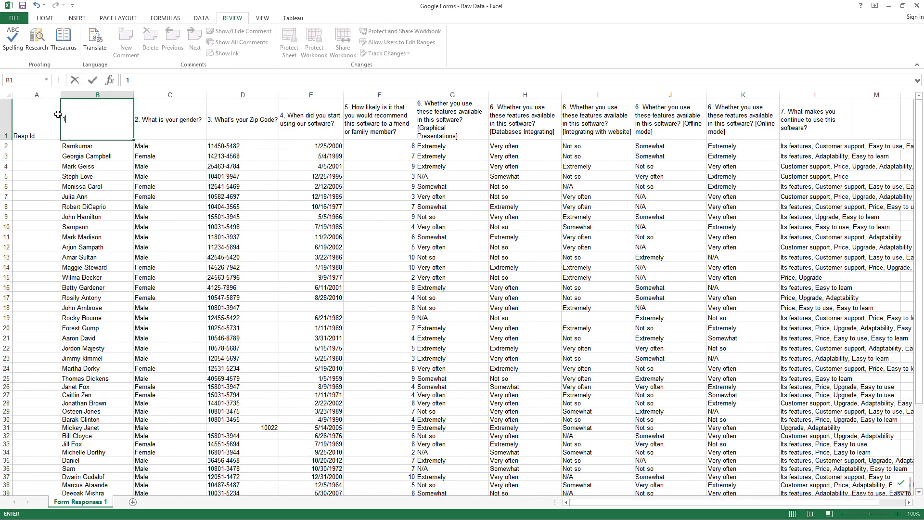
{"action": "key", "text": "Escape"}
Enter 1, 2 and 3 in A2:A4 and extend the number series down the Resp Id column for all responses
{"action": "left_click", "coordinate": [41, 147]}
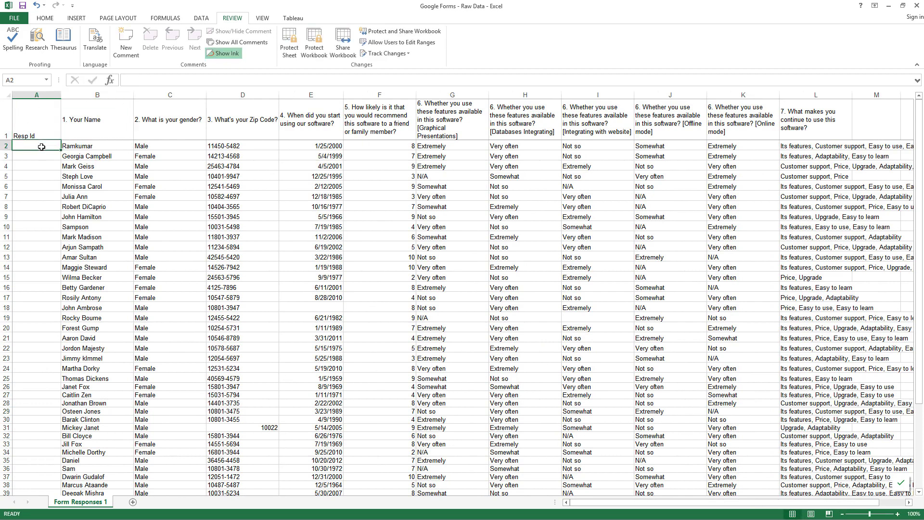
{"action": "type", "text": "1"}
{"action": "key", "text": "Return"}
{"action": "type", "text": "2"}
{"action": "key", "text": "Return"}
{"action": "type", "text": "3"}
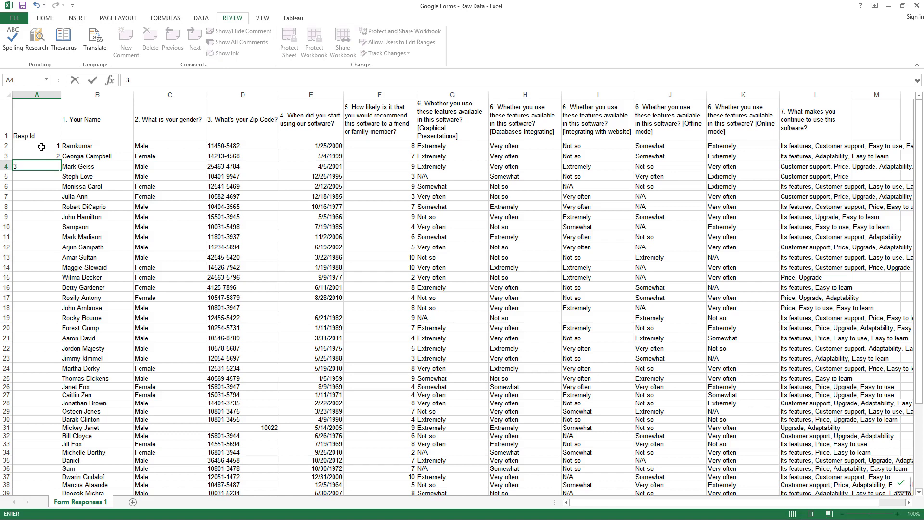
{"action": "left_click_drag", "start_coordinate": [41, 146], "coordinate": [43, 166]}
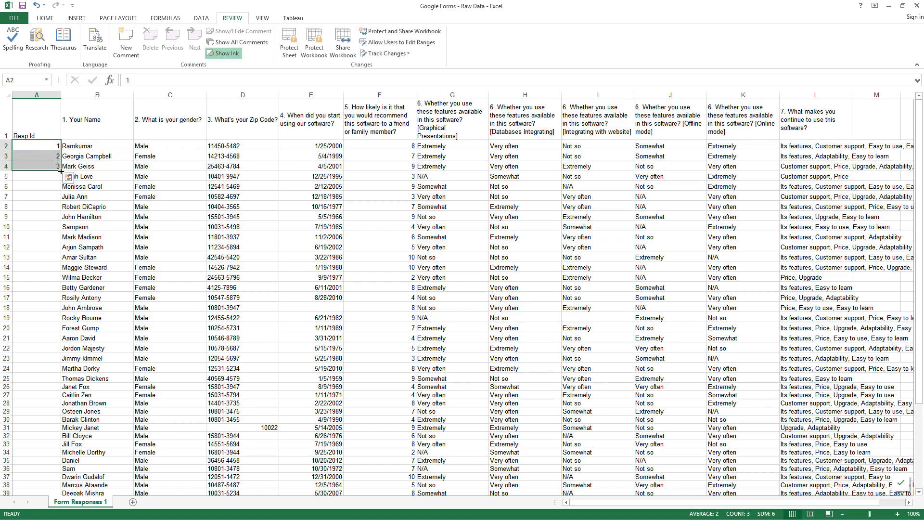
{"action": "double_click", "coordinate": [61, 170]}
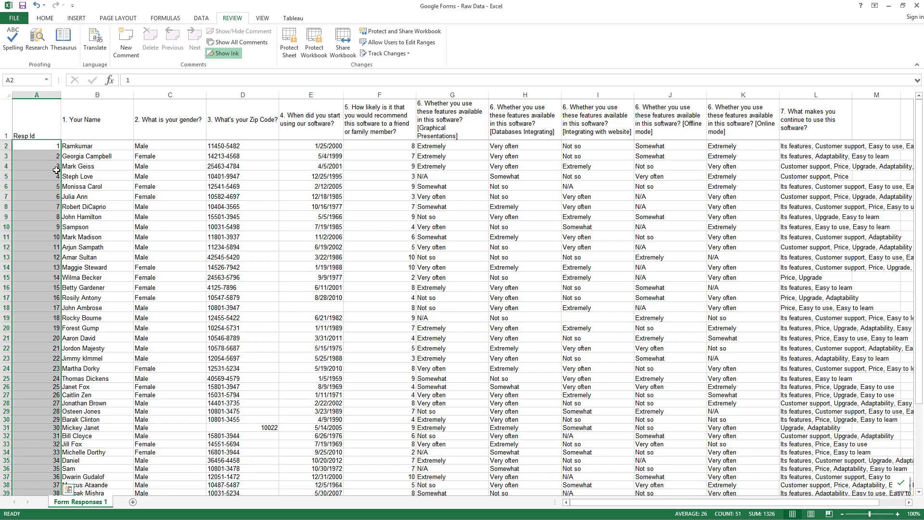
Split the question 7 answers in column L into separate columns with Text to Columns, delimited by comma
{"action": "left_click", "coordinate": [799, 146]}
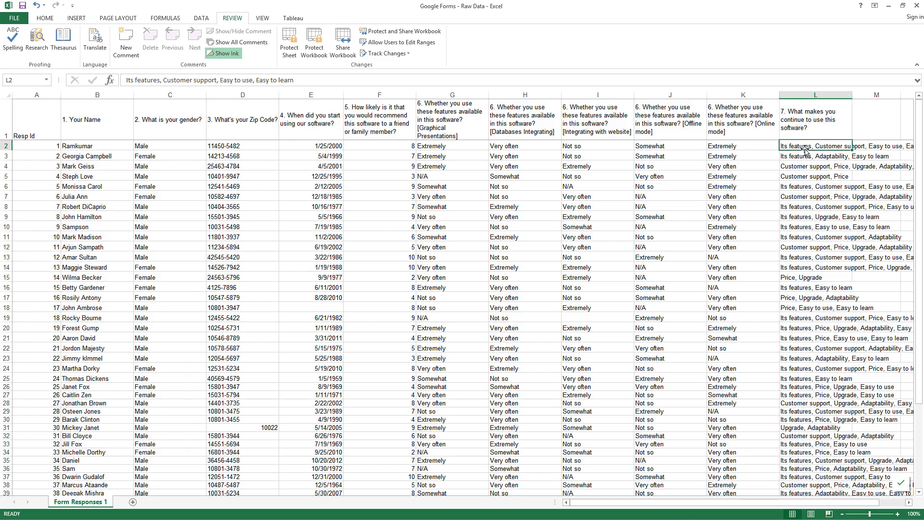
{"action": "left_click", "coordinate": [797, 95]}
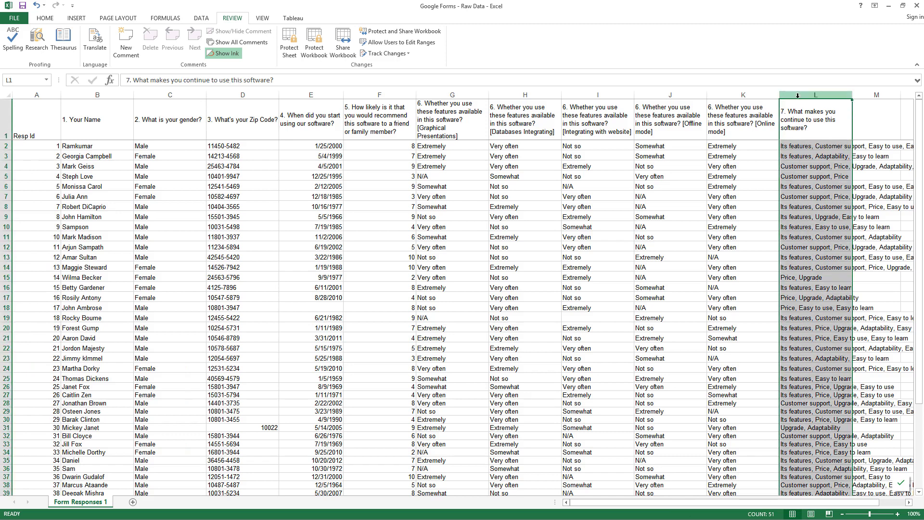
{"action": "left_click", "coordinate": [202, 19]}
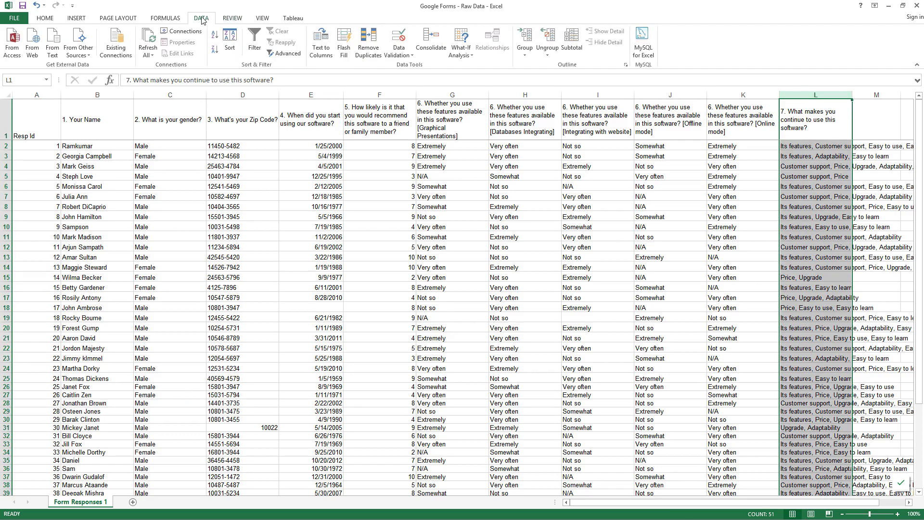
{"action": "left_click", "coordinate": [330, 40]}
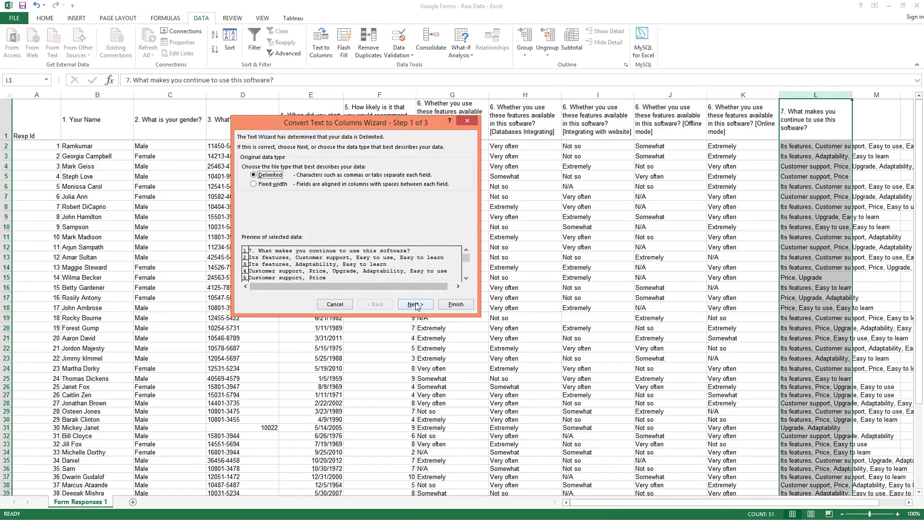
{"action": "left_click", "coordinate": [417, 305]}
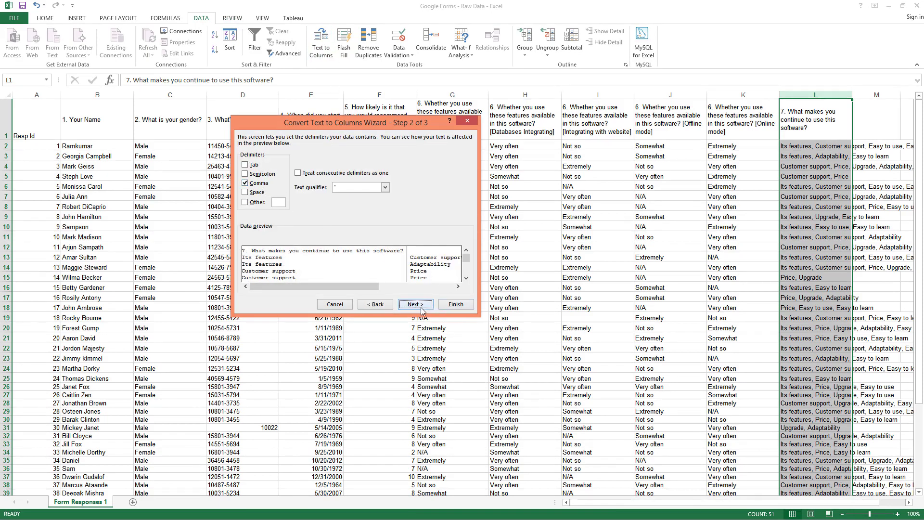
{"action": "left_click", "coordinate": [455, 304]}
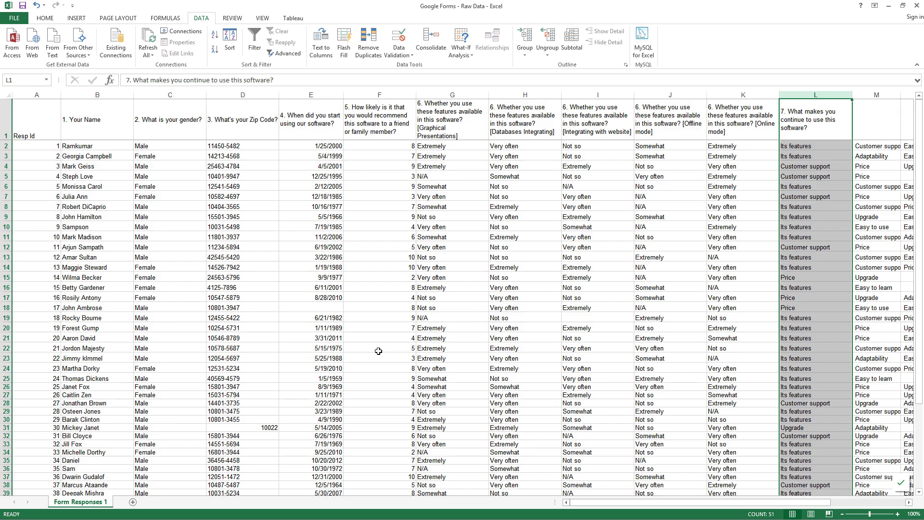
{"action": "left_click", "coordinate": [701, 203]}
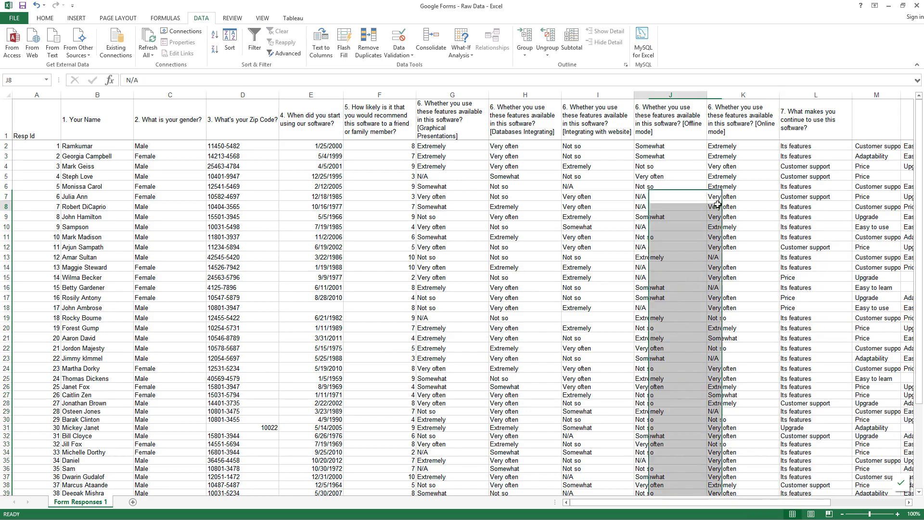
Copy the question 7 header from L1 into each blank header cell M1 through R1
{"action": "left_click_drag", "start_coordinate": [802, 507], "coordinate": [878, 506]}
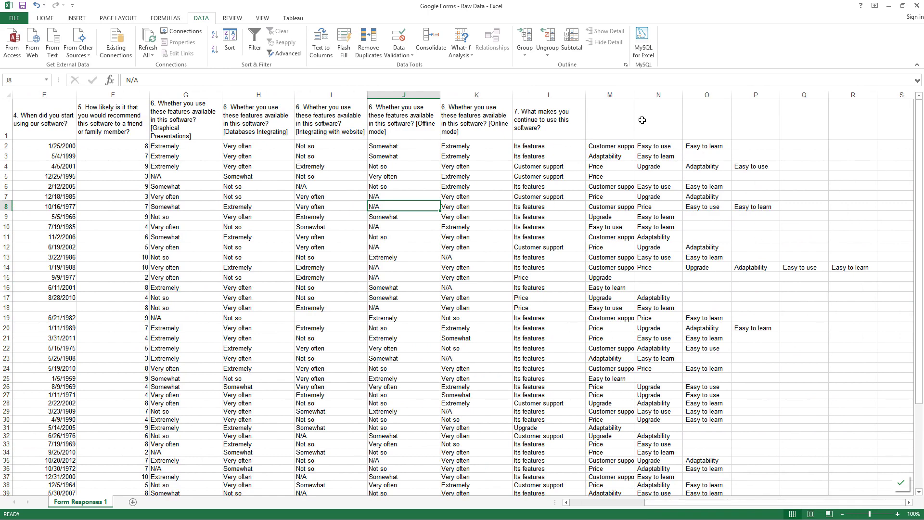
{"action": "left_click", "coordinate": [554, 120]}
{"action": "key", "text": "ctrl+c"}
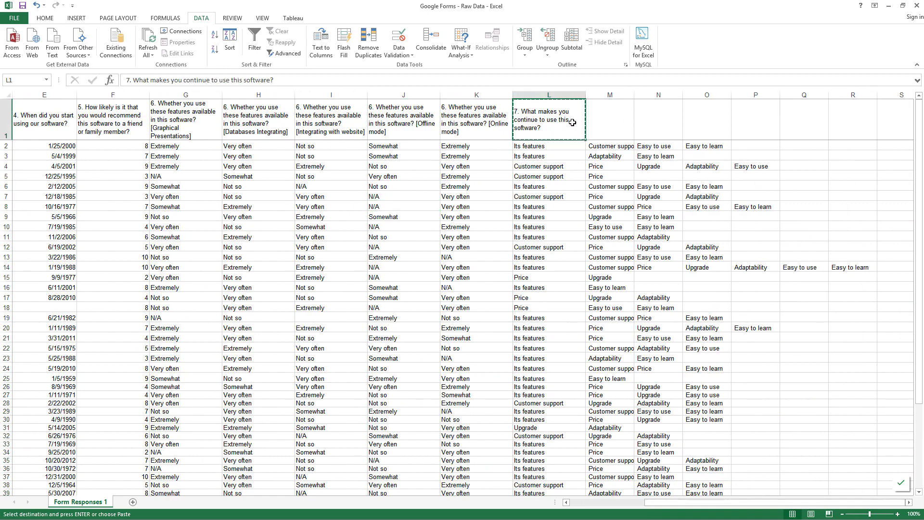
{"action": "left_click", "coordinate": [607, 121]}
{"action": "key", "text": "ctrl+v"}
{"action": "left_click", "coordinate": [654, 120]}
{"action": "key", "text": "ctrl+v"}
{"action": "left_click", "coordinate": [722, 119]}
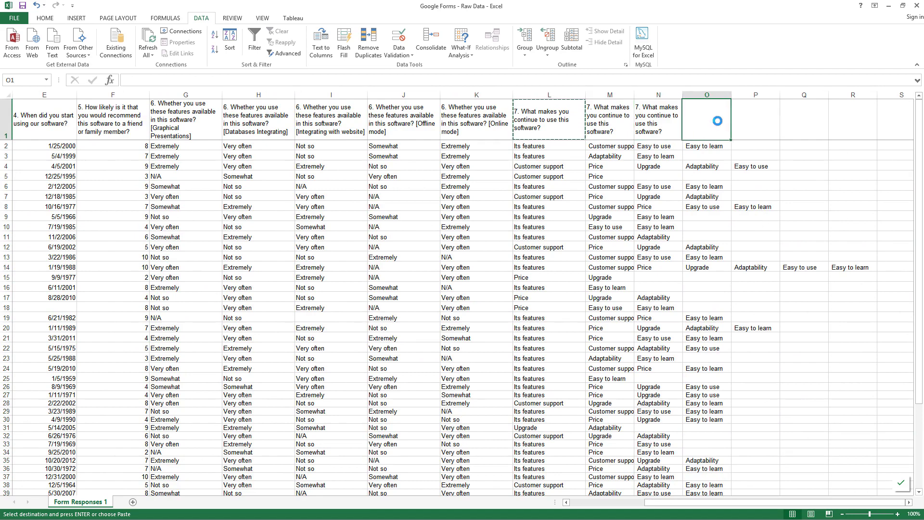
{"action": "key", "text": "ctrl+v"}
{"action": "left_click", "coordinate": [770, 117]}
{"action": "key", "text": "ctrl+v"}
{"action": "left_click", "coordinate": [818, 117]}
{"action": "key", "text": "ctrl+v"}
{"action": "left_click", "coordinate": [858, 114]}
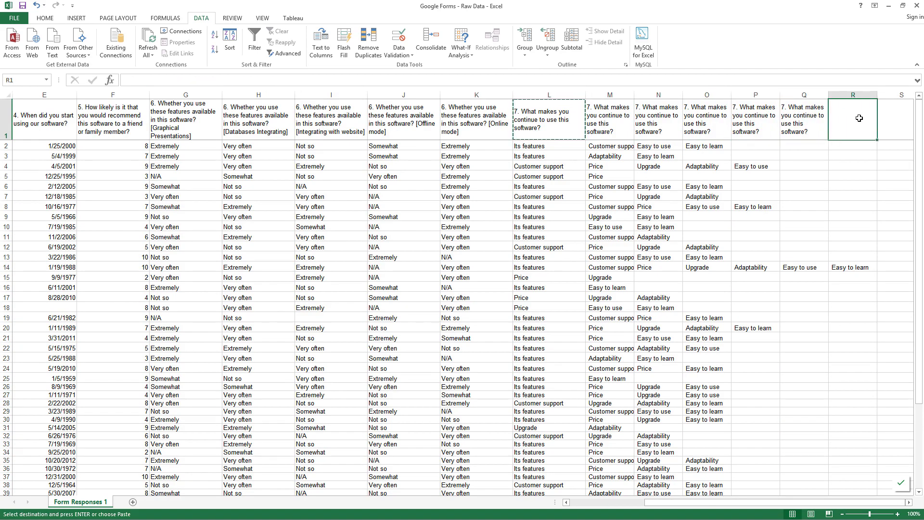
{"action": "key", "text": "ctrl+v"}
{"action": "left_click", "coordinate": [847, 174]}
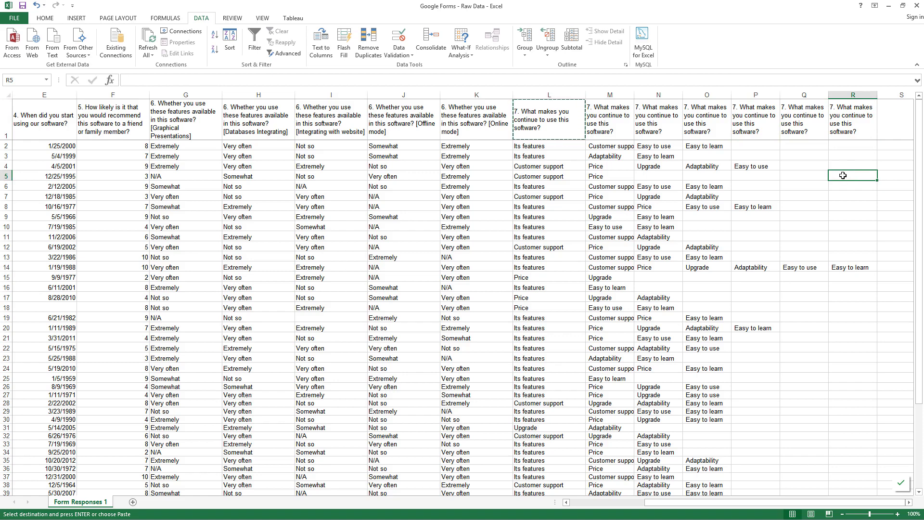
Paste the question headers B1:R1 transposed into column A of a new sheet and turn off their text wrapping
{"action": "left_click", "coordinate": [292, 20]}
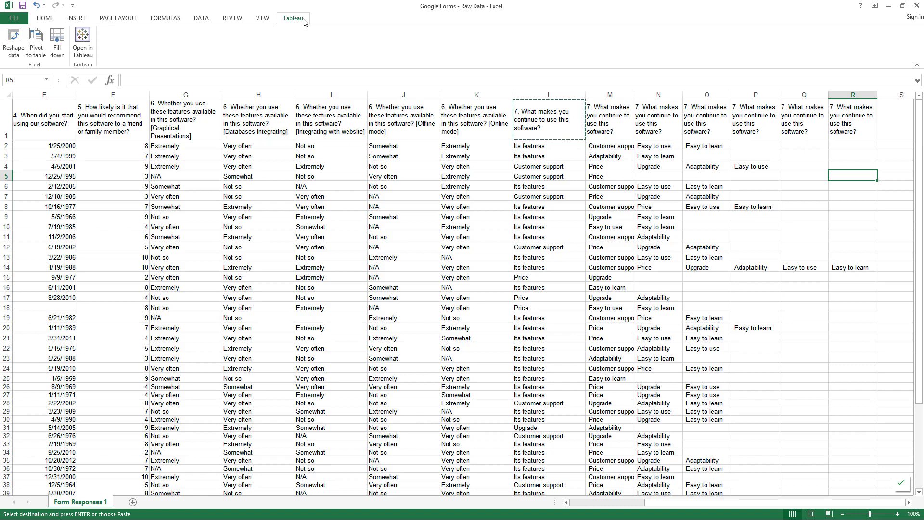
{"action": "left_click_drag", "start_coordinate": [842, 117], "coordinate": [74, 122]}
{"action": "key", "text": "ctrl+c"}
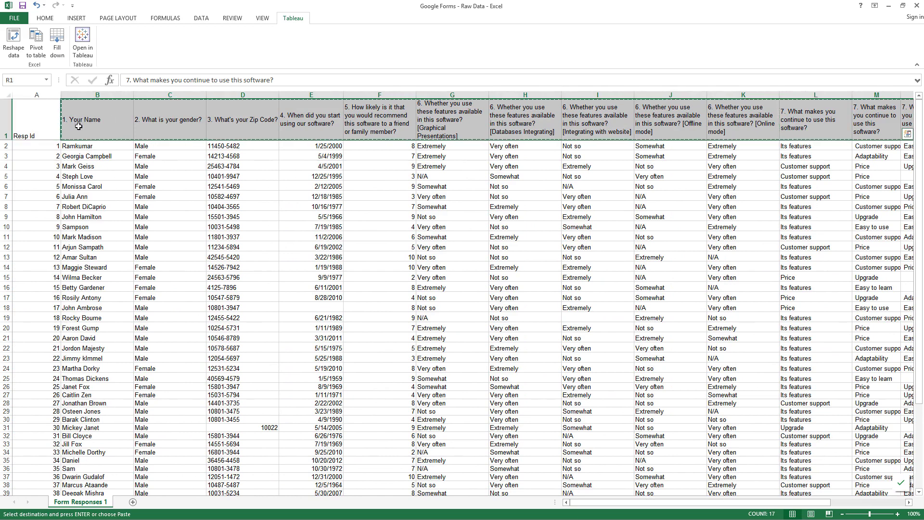
{"action": "left_click", "coordinate": [133, 501]}
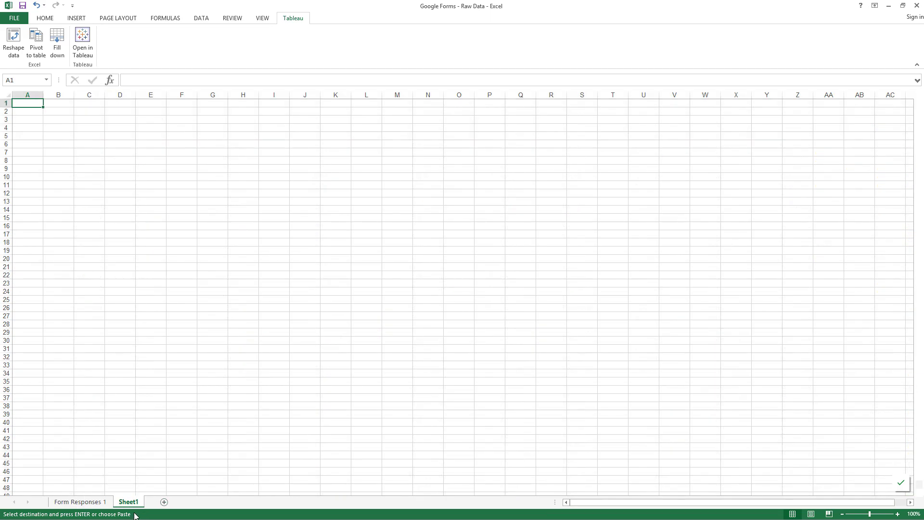
{"action": "left_click", "coordinate": [45, 18]}
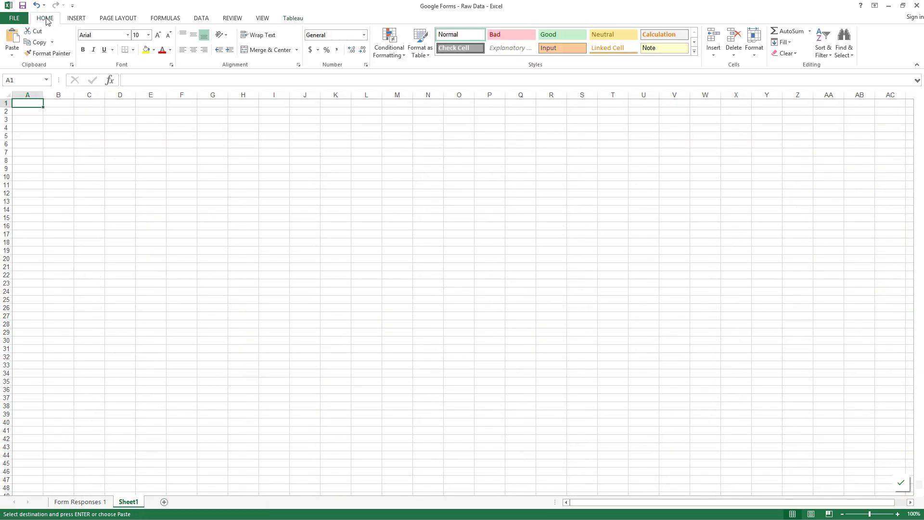
{"action": "left_click", "coordinate": [12, 55]}
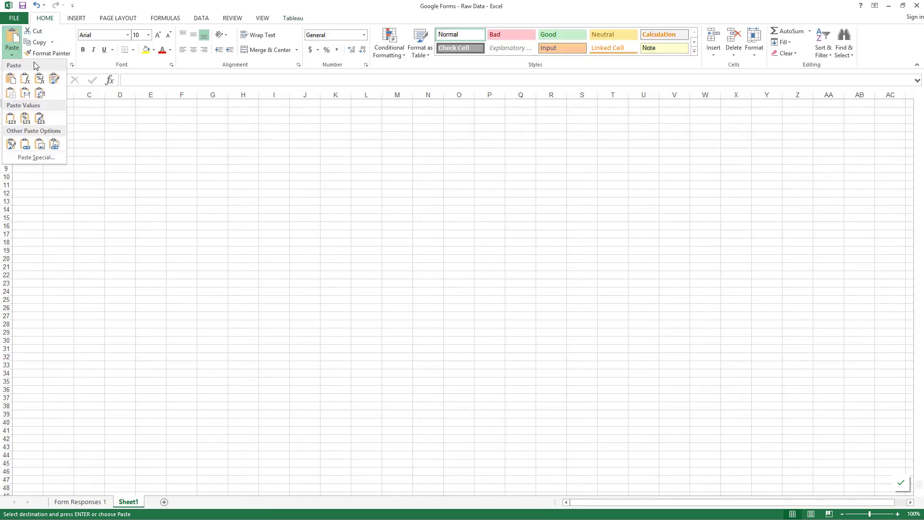
{"action": "left_click", "coordinate": [41, 94]}
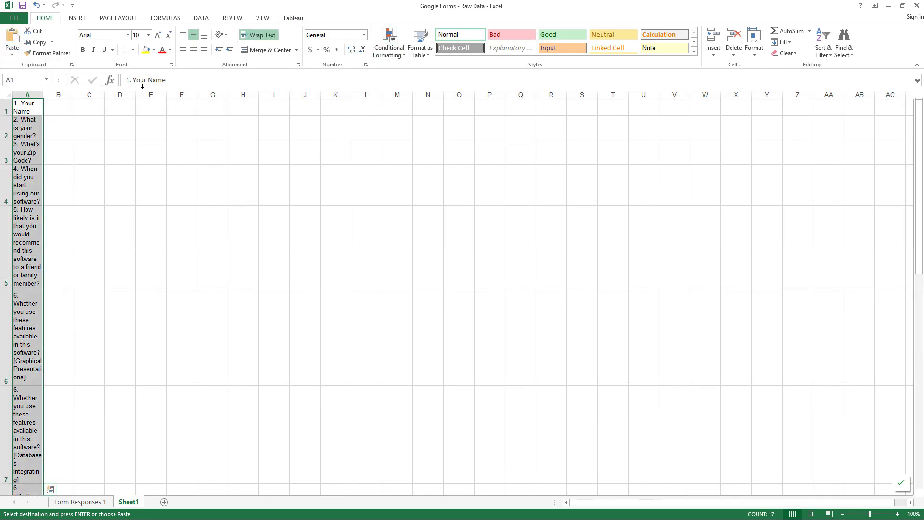
{"action": "left_click", "coordinate": [266, 38]}
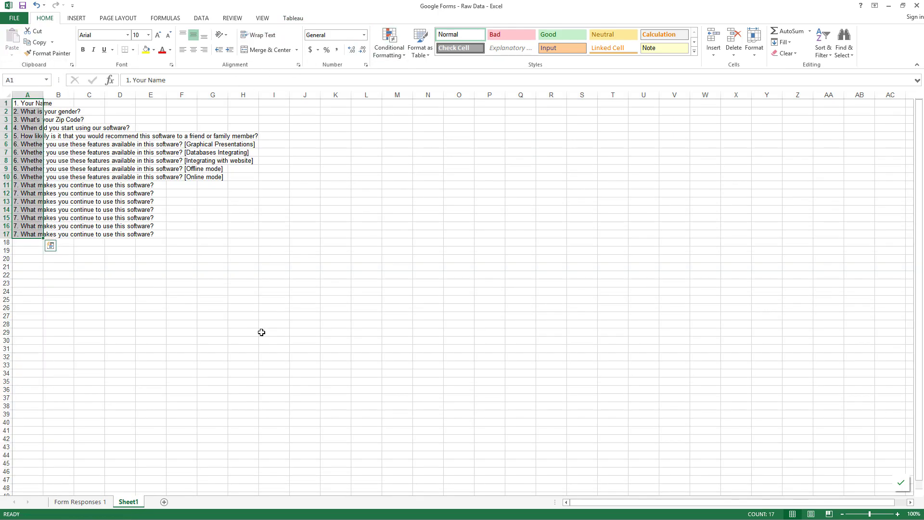
{"action": "left_click", "coordinate": [274, 291]}
Insert a row above the transposed question list and enter the header "Questions" in A1
{"action": "left_click", "coordinate": [6, 103]}
{"action": "right_click", "coordinate": [7, 103]}
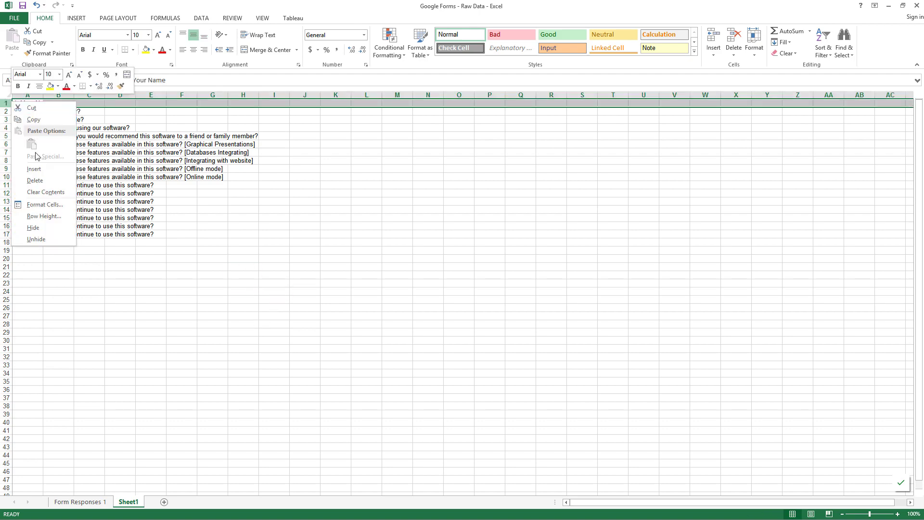
{"action": "left_click", "coordinate": [34, 169]}
{"action": "left_click", "coordinate": [32, 101]}
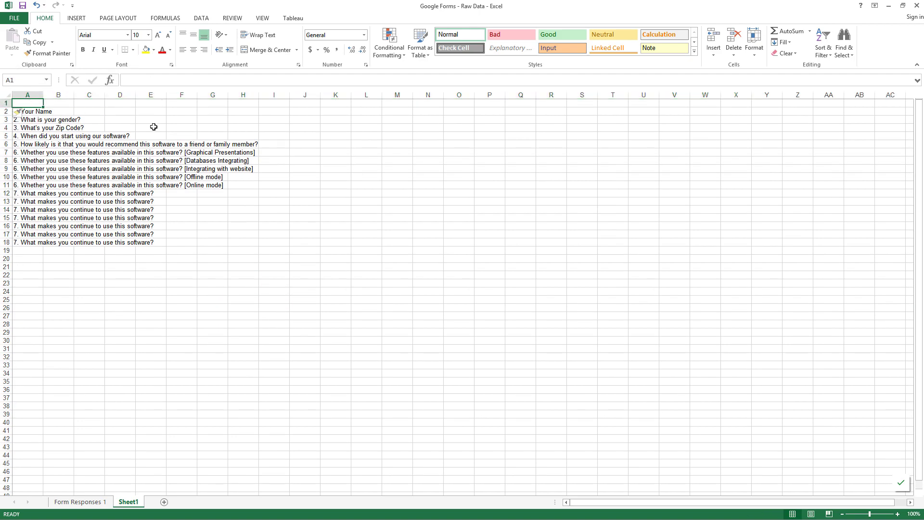
{"action": "type", "text": "Q"}
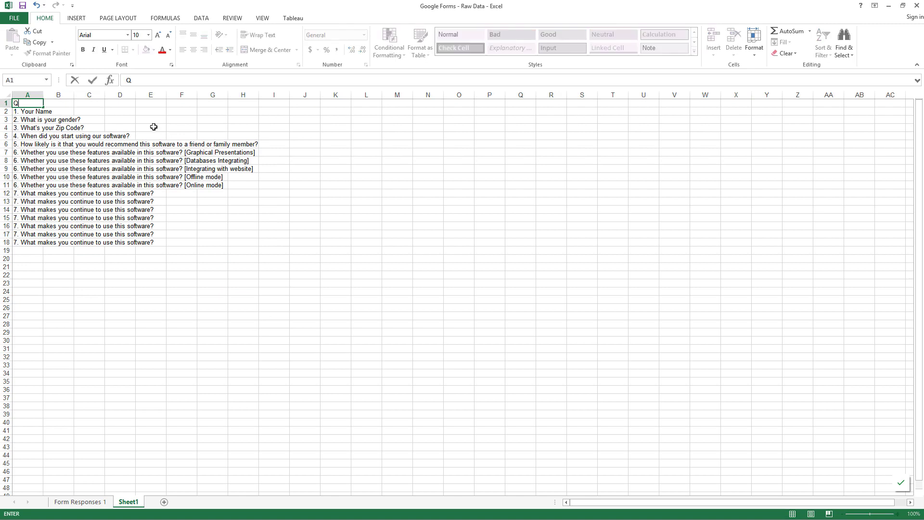
{"action": "type", "text": "uestions"}
{"action": "key", "text": "Return"}
Rename the new question list sheet as "Crosswalk"
{"action": "double_click", "coordinate": [138, 502]}
{"action": "type", "text": "Cre"}
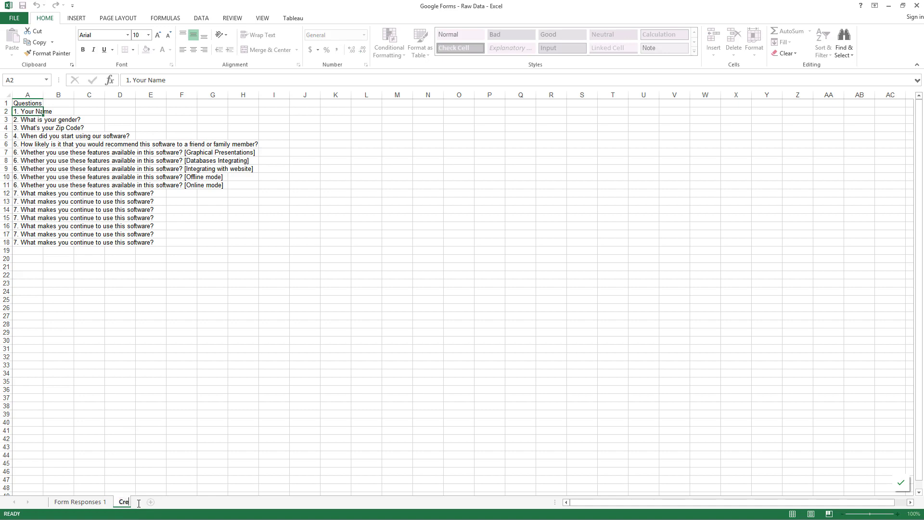
{"action": "type", "text": "oss T"}
{"action": "type", "text": "alk"}
{"action": "left_click", "coordinate": [201, 421]}
Reshape the Form Responses 1 data with the Tableau add-in, using B2 as the first data cell
{"action": "left_click", "coordinate": [82, 502]}
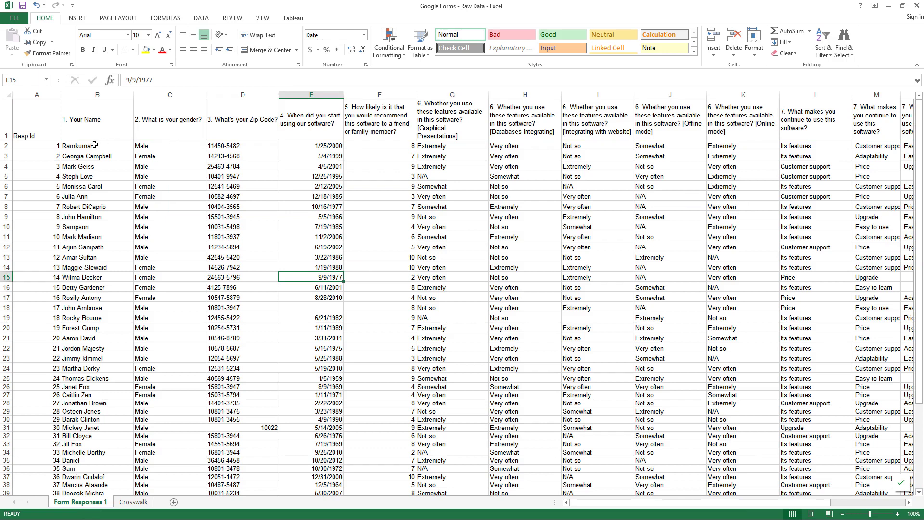
{"action": "left_click", "coordinate": [52, 144]}
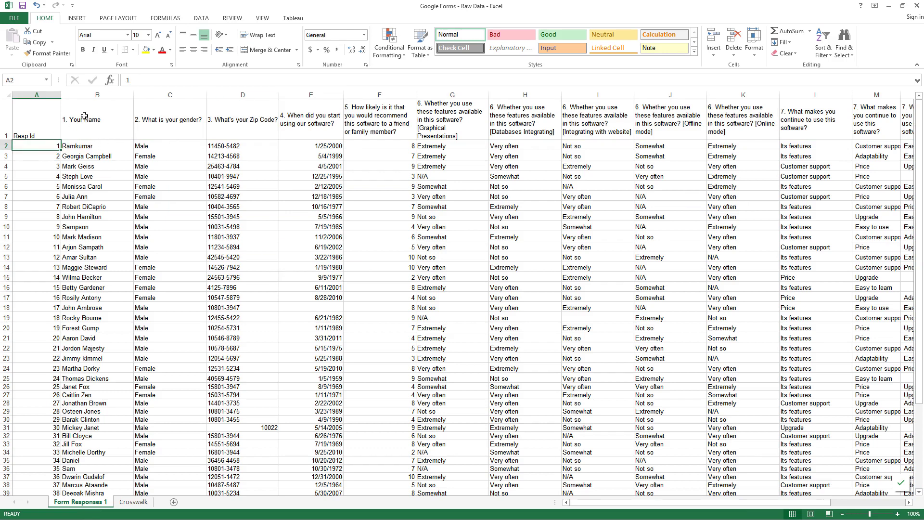
{"action": "left_click", "coordinate": [86, 145]}
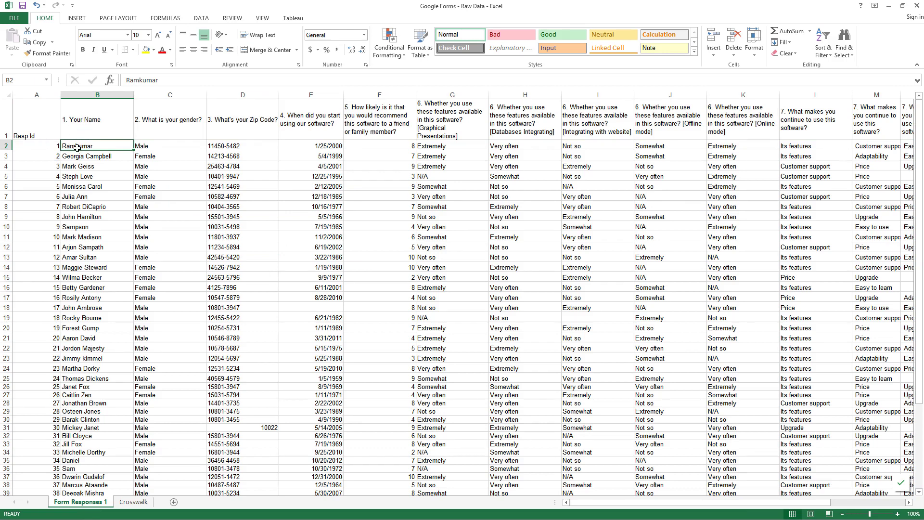
{"action": "left_click", "coordinate": [288, 18]}
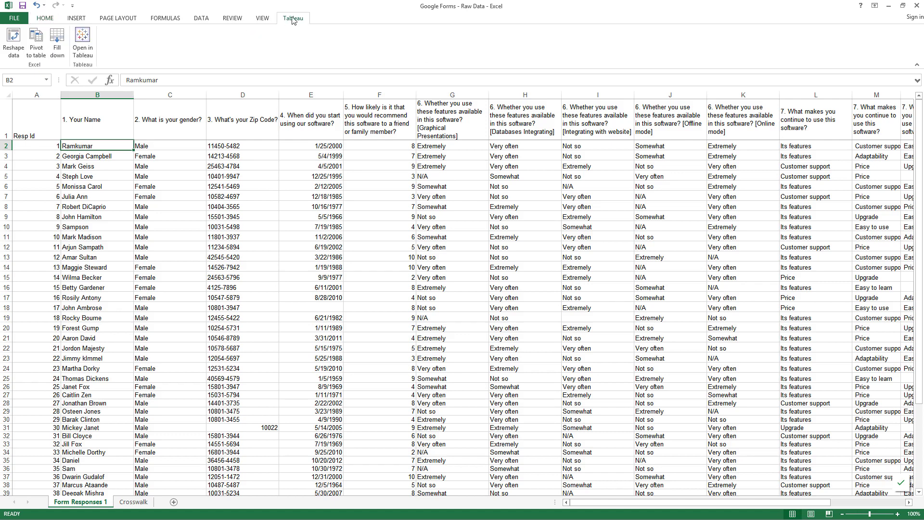
{"action": "left_click", "coordinate": [18, 43]}
{"action": "left_click", "coordinate": [498, 323]}
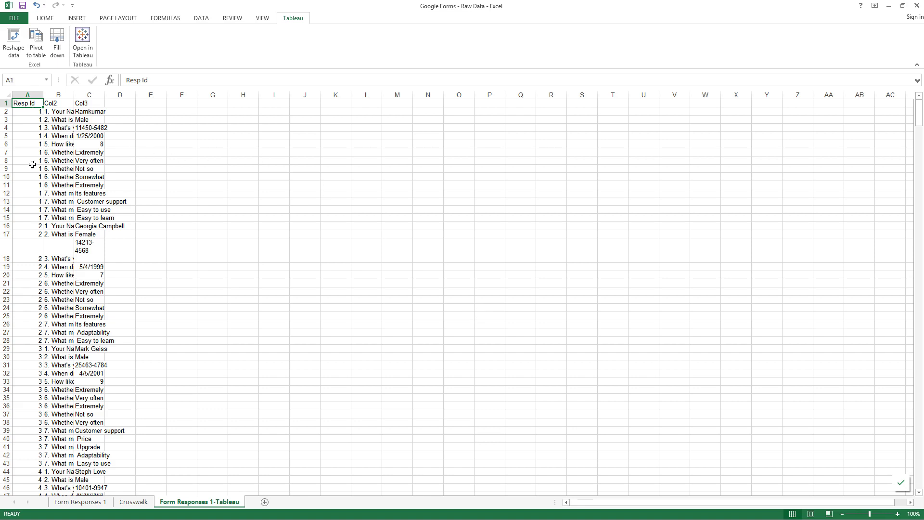
Rename the Col2 and Col3 headers of the reshaped data as "Question" and "Answer"
{"action": "left_click_drag", "start_coordinate": [32, 250], "coordinate": [36, 273]}
{"action": "left_click", "coordinate": [59, 104]}
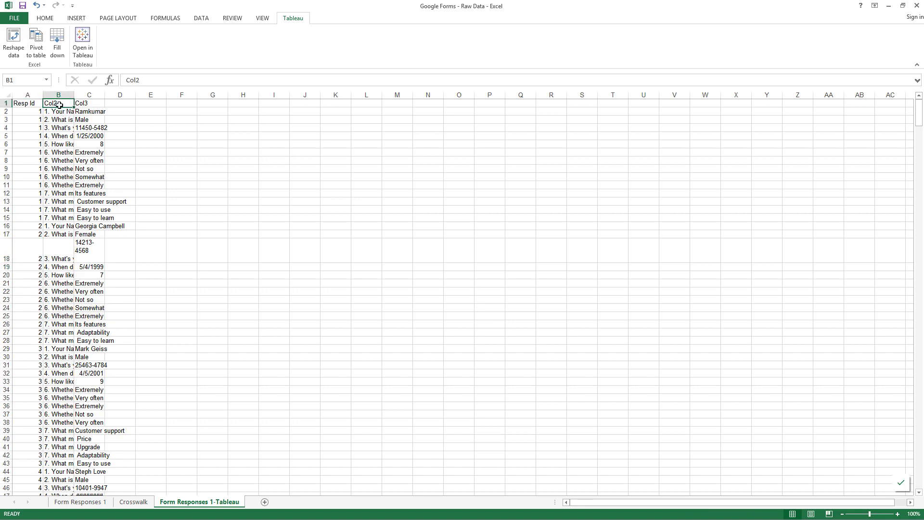
{"action": "type", "text": "Question"}
{"action": "key", "text": "Tab"}
{"action": "type", "text": "A"}
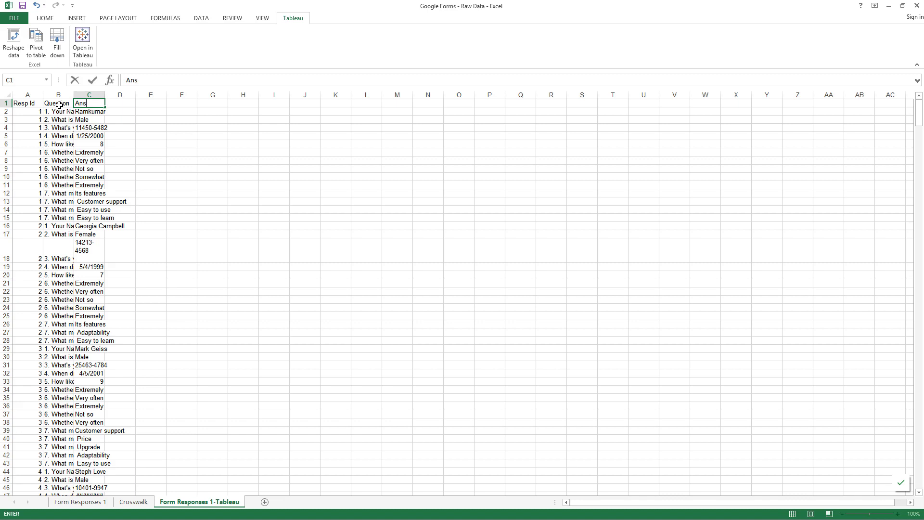
{"action": "left_click", "coordinate": [90, 129]}
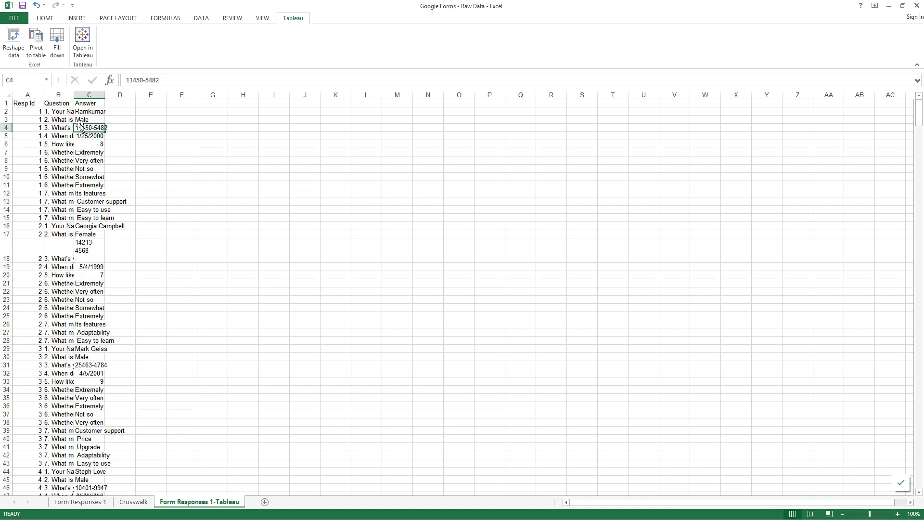
On the Crosswalk sheet, fit column A to its contents and enter the header "Question Number" in B1
{"action": "left_click", "coordinate": [140, 502]}
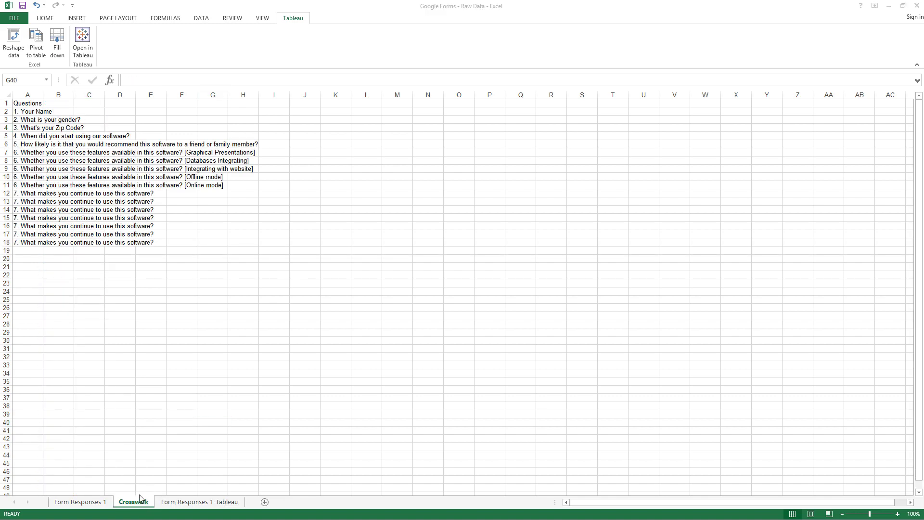
{"action": "double_click", "coordinate": [43, 95]}
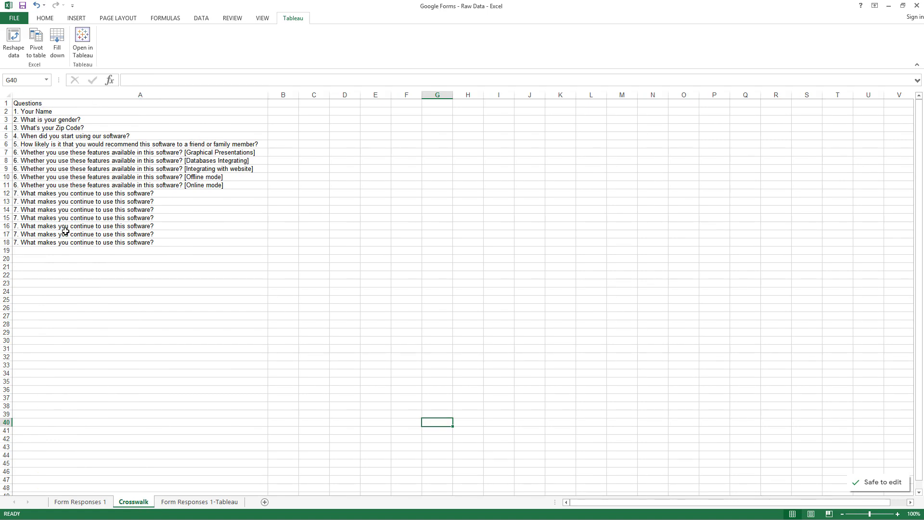
{"action": "left_click", "coordinate": [277, 103]}
{"action": "type", "text": "Quest"}
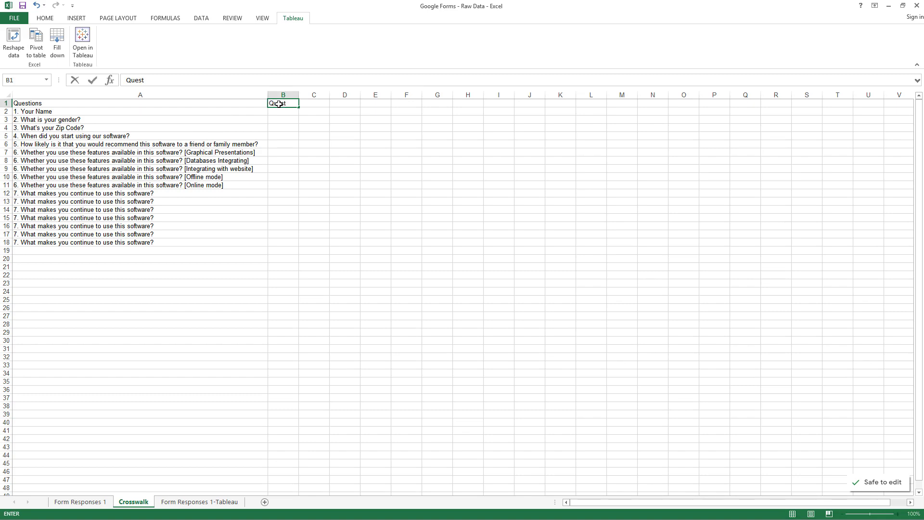
{"action": "type", "text": "ion Number"}
{"action": "key", "text": "ctrl+Return"}
{"action": "key", "text": "Tab"}
Enter the headers "Final Question Text", "Question Type" and "Matrix Row" in cells C1 through E1
{"action": "type", "text": "Final "}
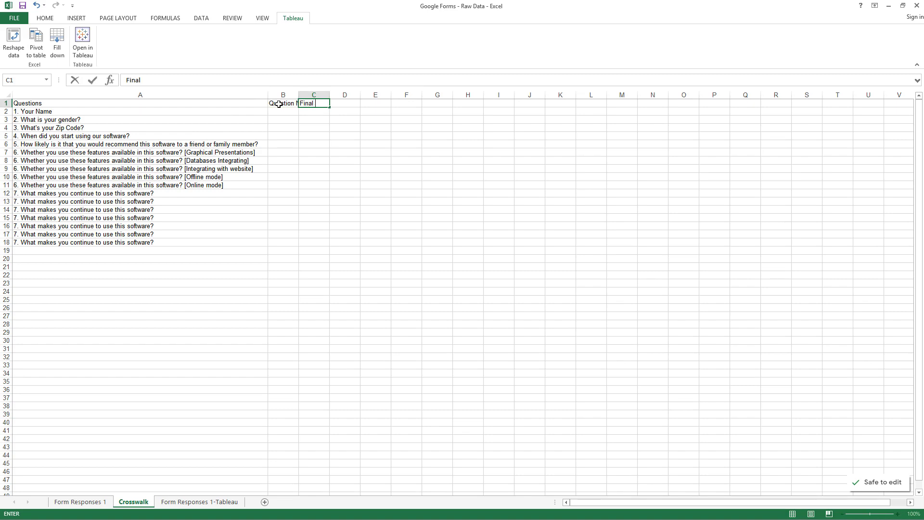
{"action": "type", "text": "Question Text"}
{"action": "key", "text": "Tab"}
{"action": "type", "text": "Q"}
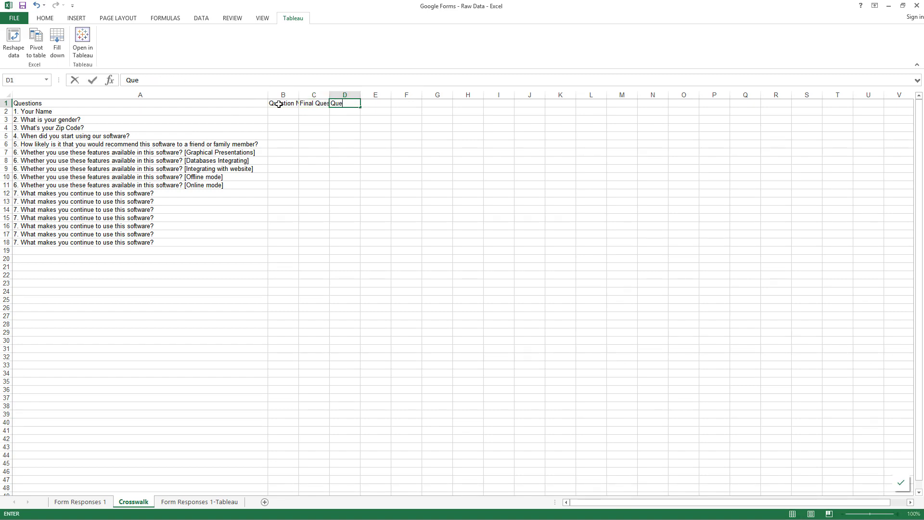
{"action": "type", "text": "uestion Type"}
{"action": "key", "text": "Tab"}
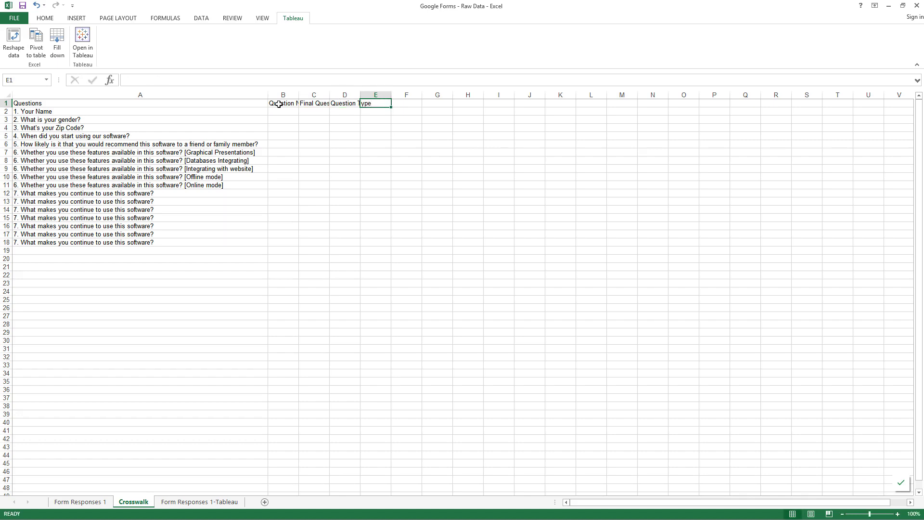
{"action": "type", "text": "Matrix Row"}
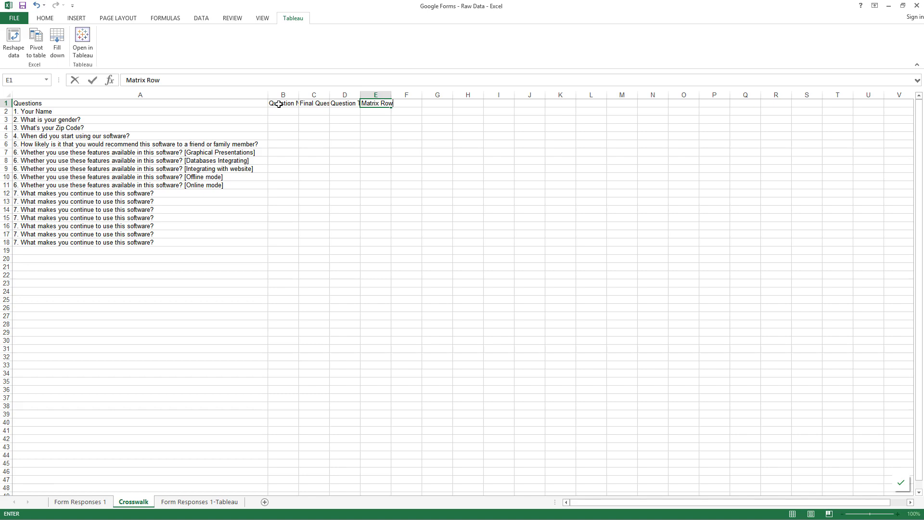
{"action": "key", "text": "Return"}
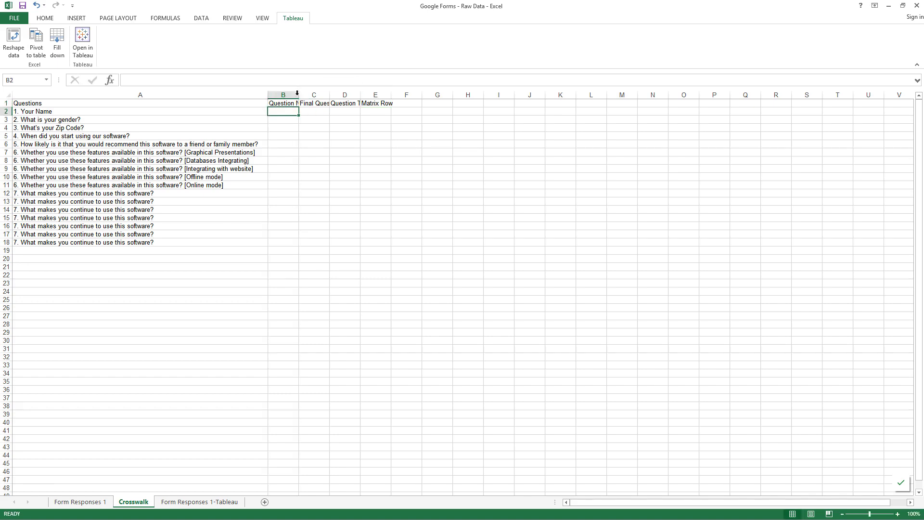
Widen column B to fit the "Question Number" header
{"action": "double_click", "coordinate": [299, 94]}
{"action": "left_click", "coordinate": [302, 103]}
{"action": "left_click", "coordinate": [299, 112]}
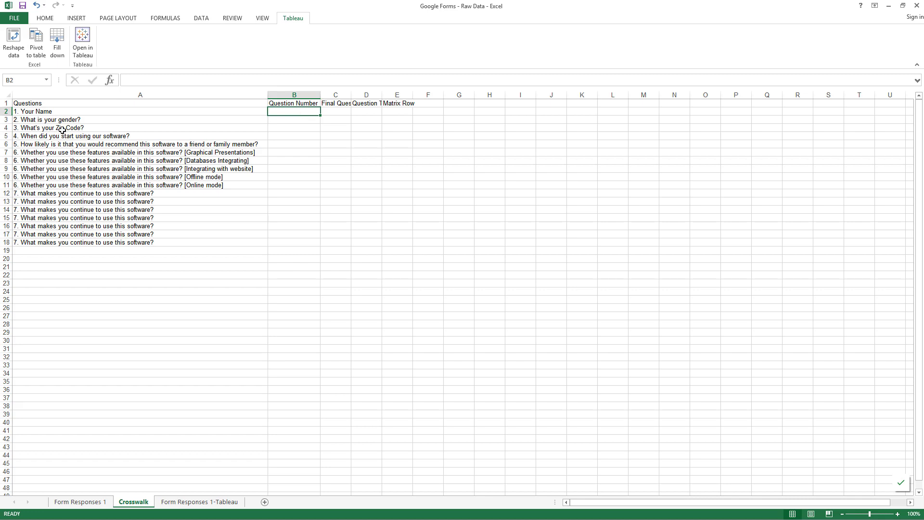
{"action": "left_click_drag", "start_coordinate": [50, 111], "coordinate": [37, 123]}
{"action": "left_click", "coordinate": [19, 111]}
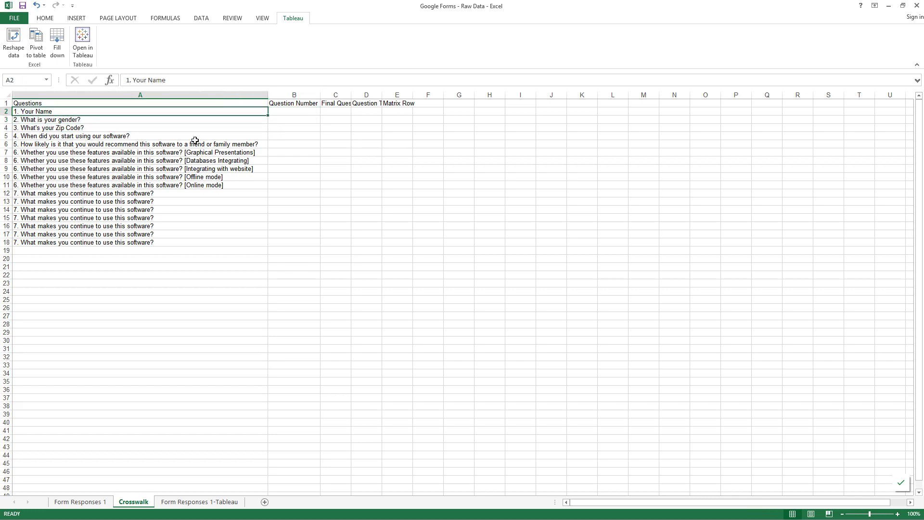
{"action": "left_click", "coordinate": [300, 111]}
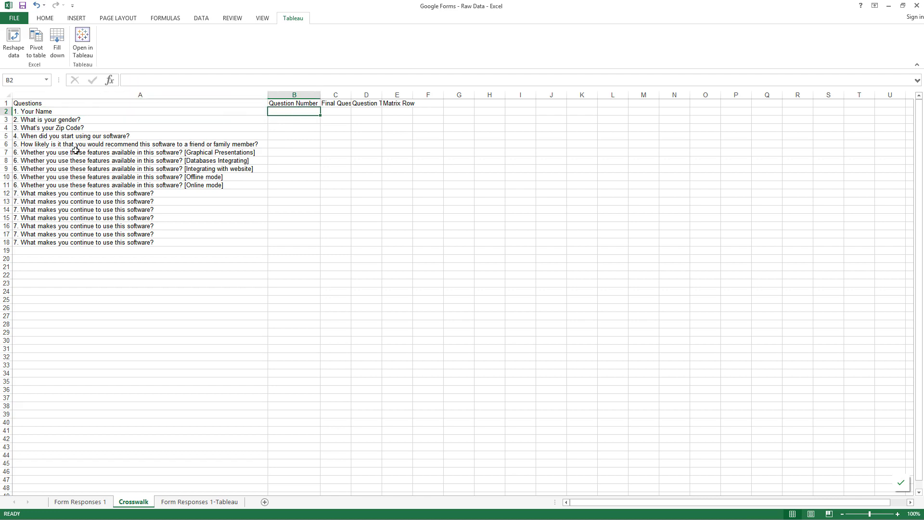
{"action": "left_click_drag", "start_coordinate": [74, 152], "coordinate": [79, 244]}
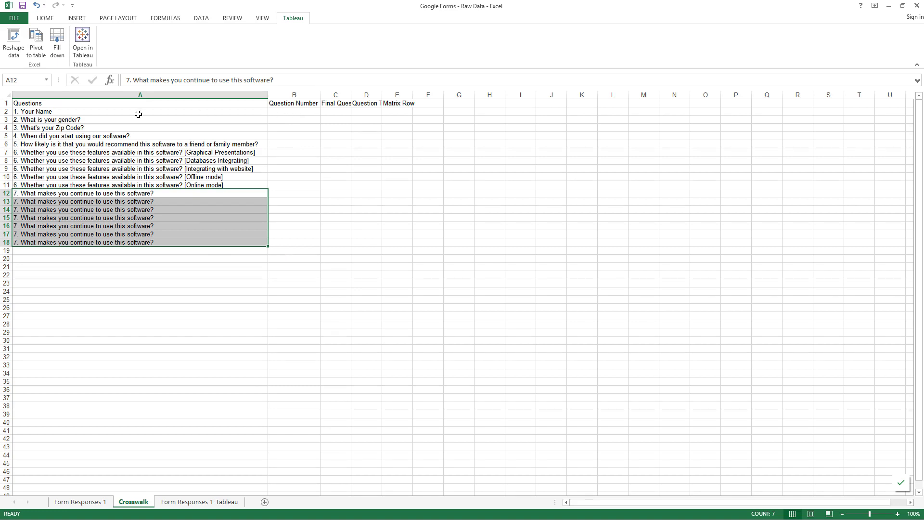
Enter the question numbers 1 to 5 in cells B2 through B6
{"action": "left_click", "coordinate": [292, 103]}
{"action": "left_click", "coordinate": [288, 111]}
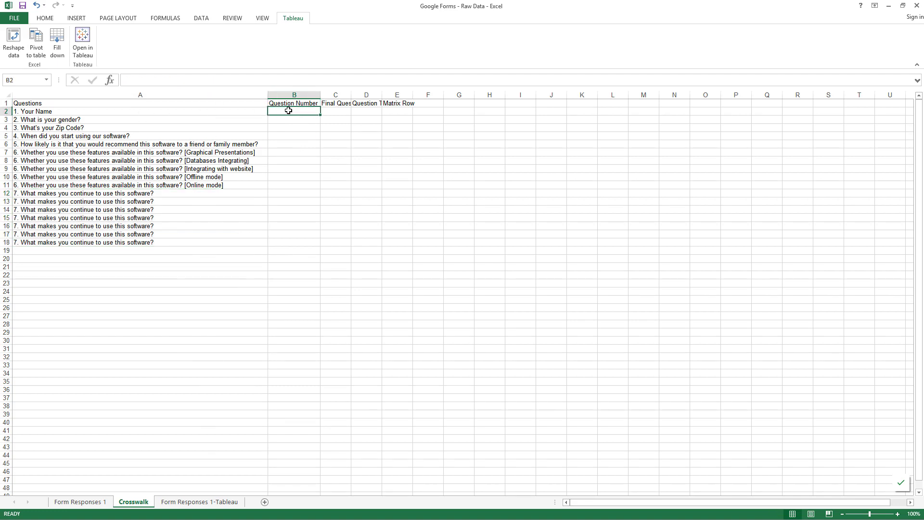
{"action": "type", "text": "1"}
{"action": "key", "text": "Return"}
{"action": "type", "text": "2"}
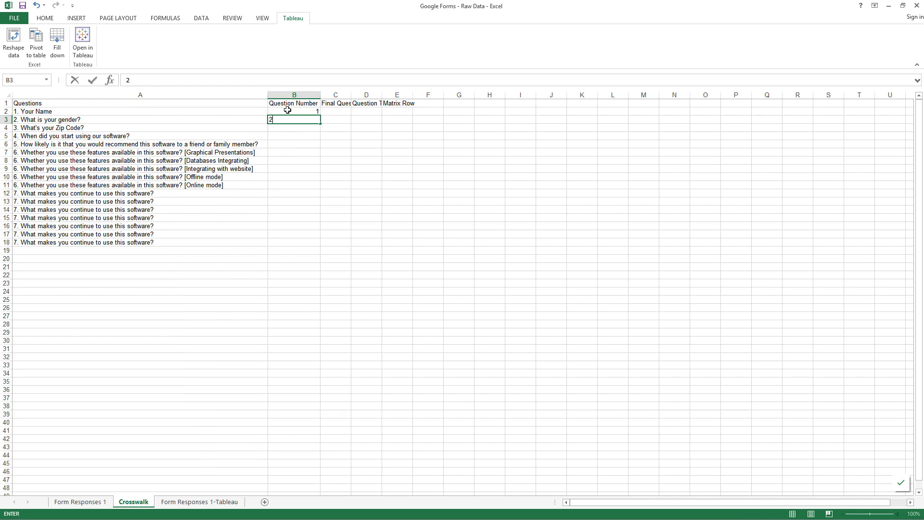
{"action": "key", "text": "Return"}
{"action": "type", "text": "3"}
{"action": "key", "text": "Return"}
{"action": "type", "text": "4"}
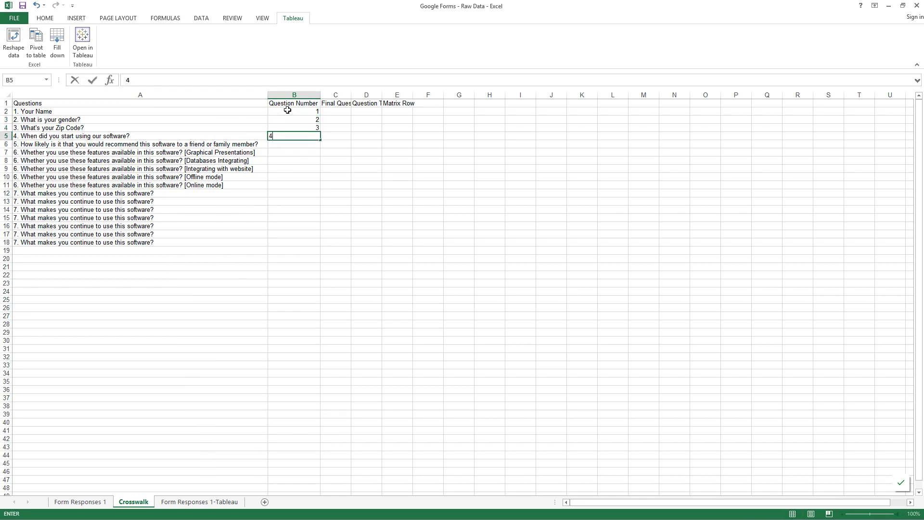
{"action": "key", "text": "Return"}
{"action": "type", "text": "5"}
{"action": "key", "text": "Return"}
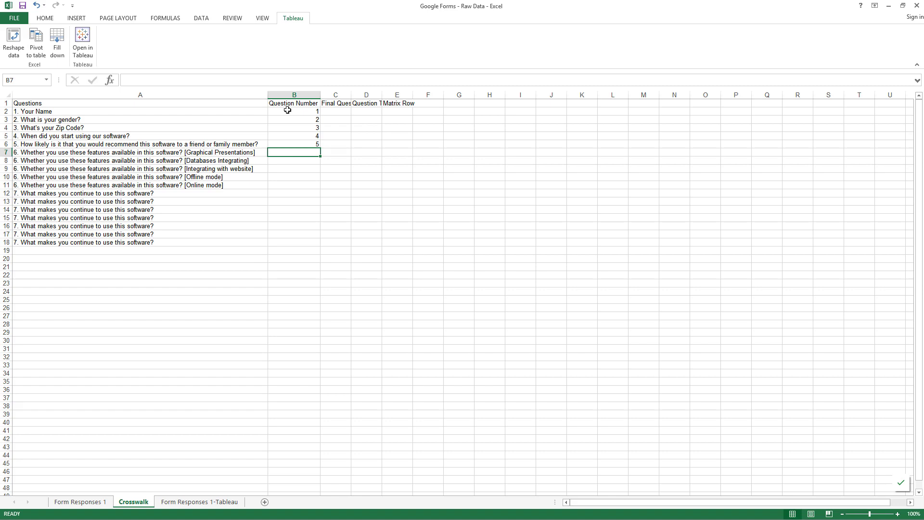
Enter question number 6 in cells B7 through B11 for the software feature questions
{"action": "type", "text": "6"}
{"action": "key", "text": "Return"}
{"action": "type", "text": "6"}
{"action": "key", "text": "Return"}
{"action": "type", "text": "6"}
{"action": "key", "text": "Return"}
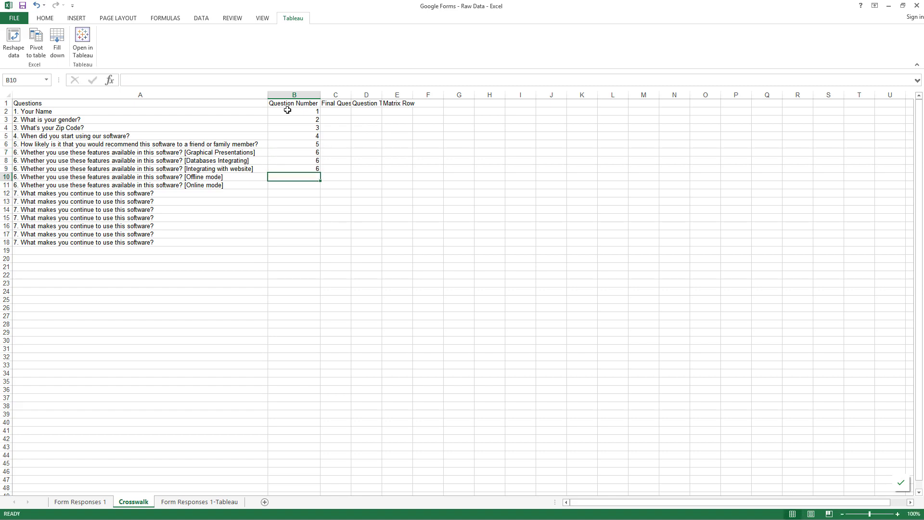
{"action": "type", "text": "6"}
{"action": "key", "text": "Return"}
{"action": "type", "text": "6"}
{"action": "key", "text": "ctrl+Return"}
{"action": "key", "text": "Return"}
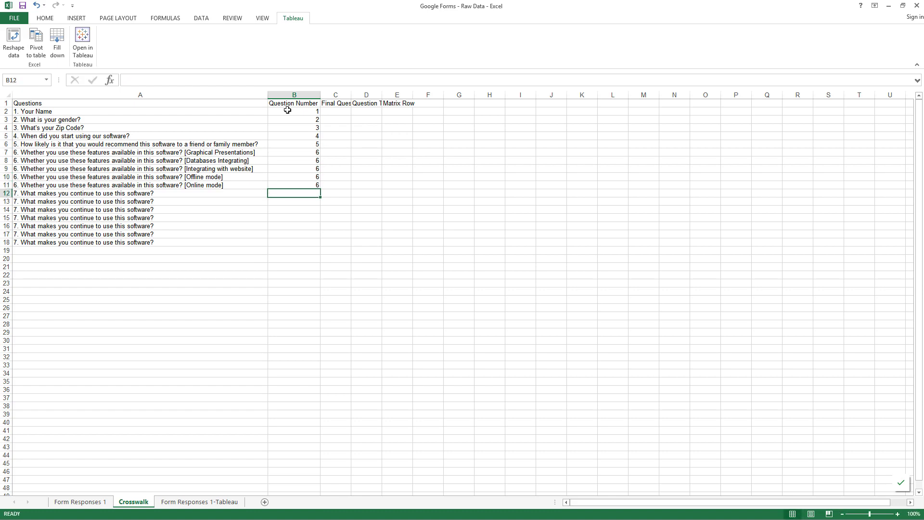
Enter question number 7 in cells B12 through B18 and widen column C to fit its header
{"action": "type", "text": "7"}
{"action": "key", "text": "Return"}
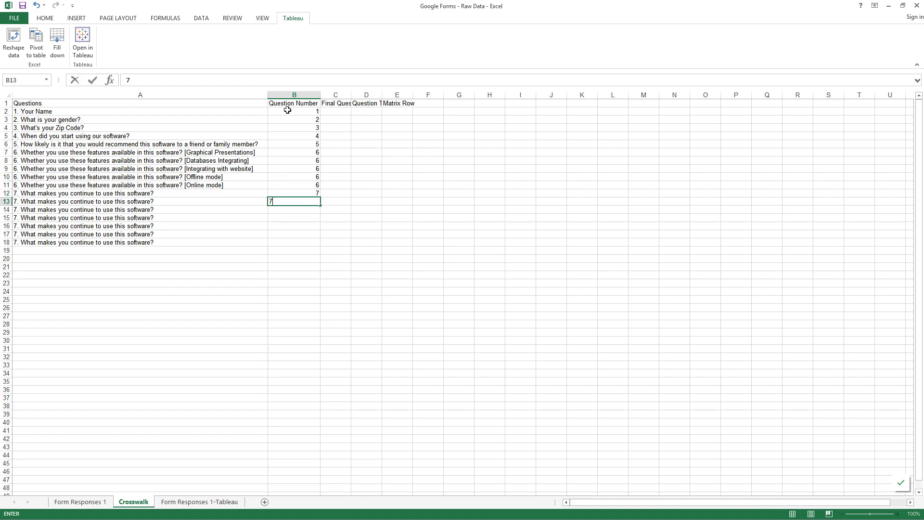
{"action": "type", "text": "7"}
{"action": "key", "text": "Return"}
{"action": "type", "text": "7"}
{"action": "key", "text": "ctrl+Return"}
{"action": "key", "text": "Return"}
{"action": "type", "text": "7"}
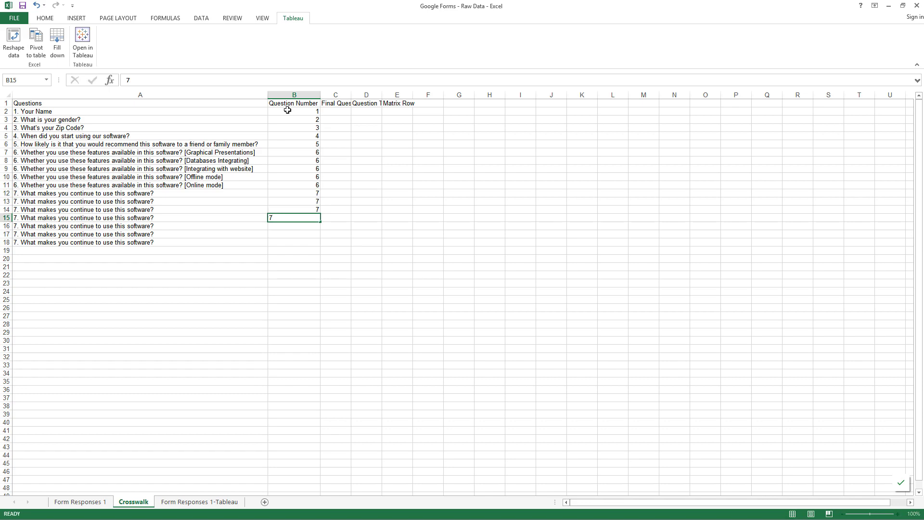
{"action": "key", "text": "Return"}
{"action": "type", "text": "7"}
{"action": "key", "text": "Return"}
{"action": "type", "text": "7"}
{"action": "key", "text": "Return"}
{"action": "type", "text": "7"}
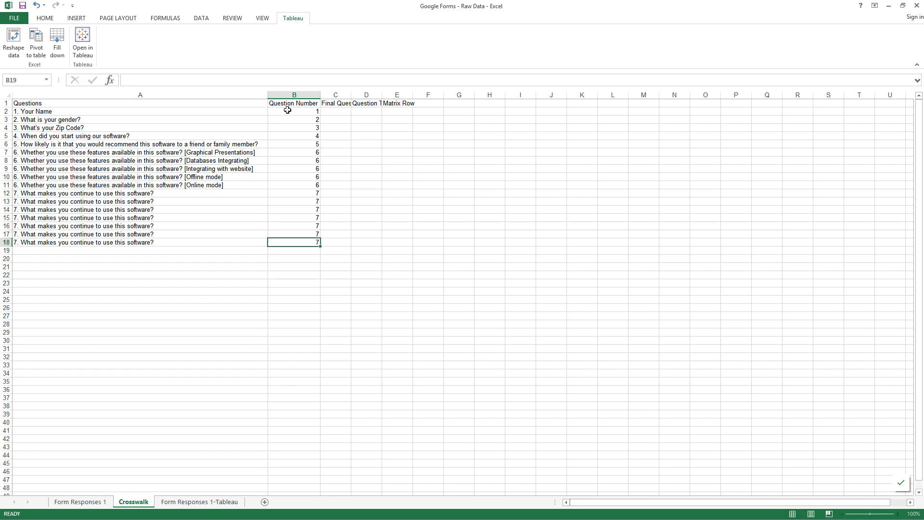
{"action": "key", "text": "Return"}
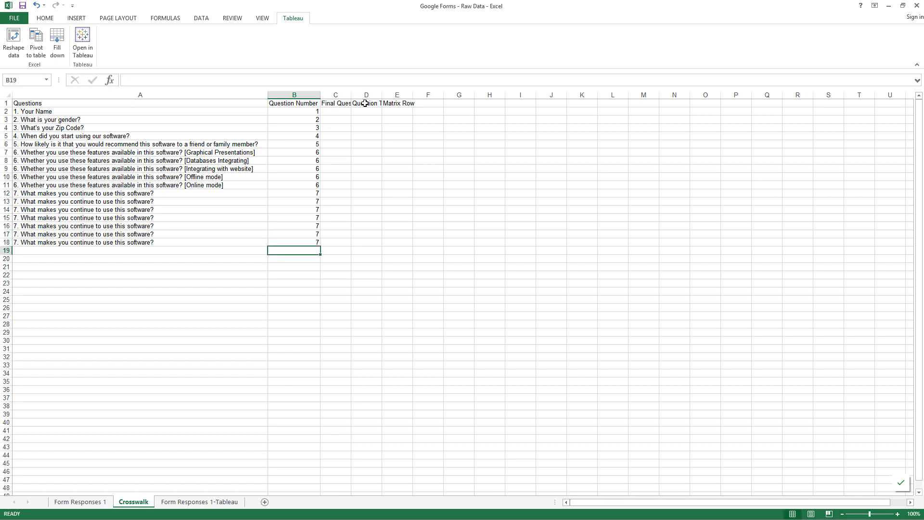
{"action": "left_click_drag", "start_coordinate": [349, 97], "coordinate": [378, 97]}
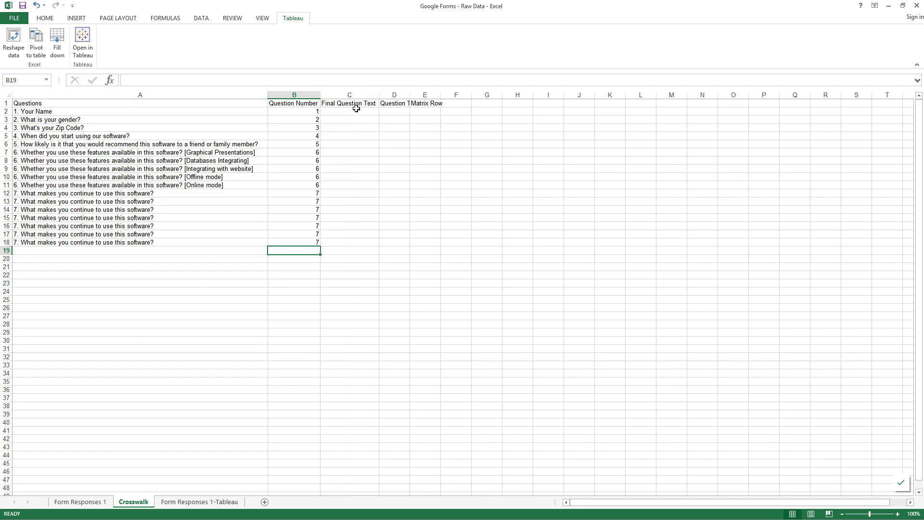
Examine the question wording in column A, especially the question text before the bracketed option in A7
{"action": "left_click", "coordinate": [49, 112]}
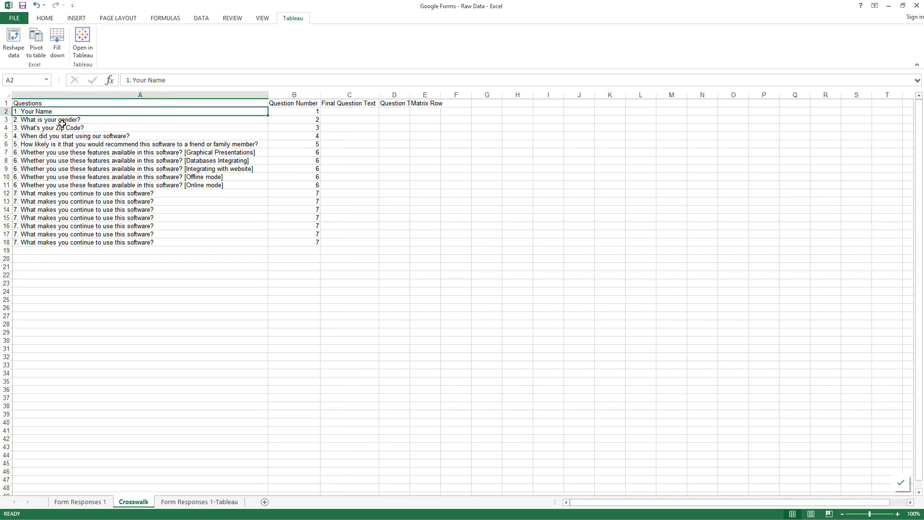
{"action": "left_click", "coordinate": [66, 121]}
{"action": "left_click", "coordinate": [84, 168]}
{"action": "left_click", "coordinate": [57, 153]}
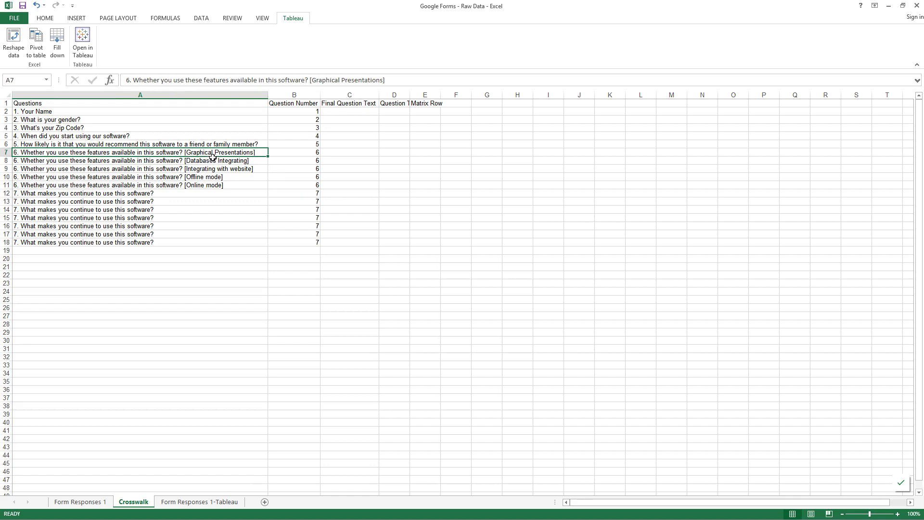
{"action": "mouse_move", "coordinate": [213, 158]}
{"action": "left_mouse_down"}
{"action": "mouse_move", "coordinate": [214, 173]}
{"action": "mouse_move", "coordinate": [213, 150]}
{"action": "left_mouse_up"}
{"action": "double_click", "coordinate": [183, 152]}
{"action": "left_click_drag", "start_coordinate": [183, 152], "coordinate": [87, 146]}
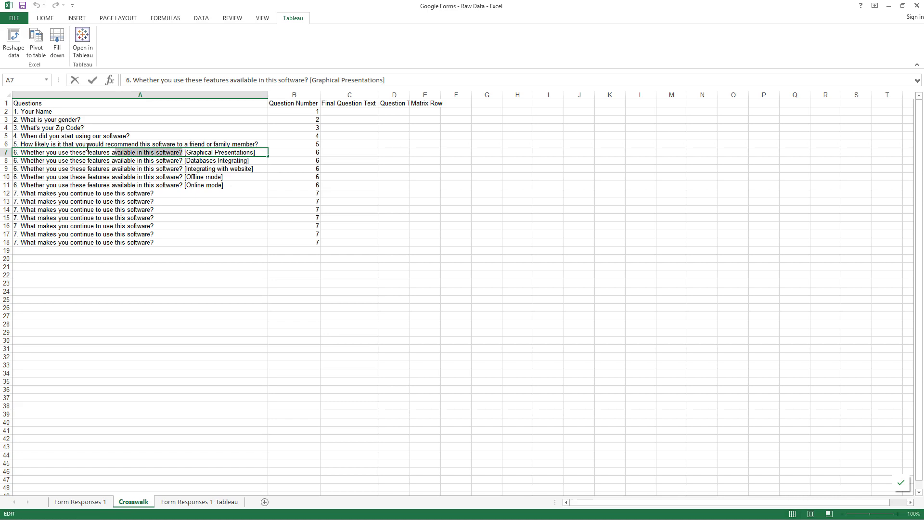
{"action": "left_click", "coordinate": [93, 112]}
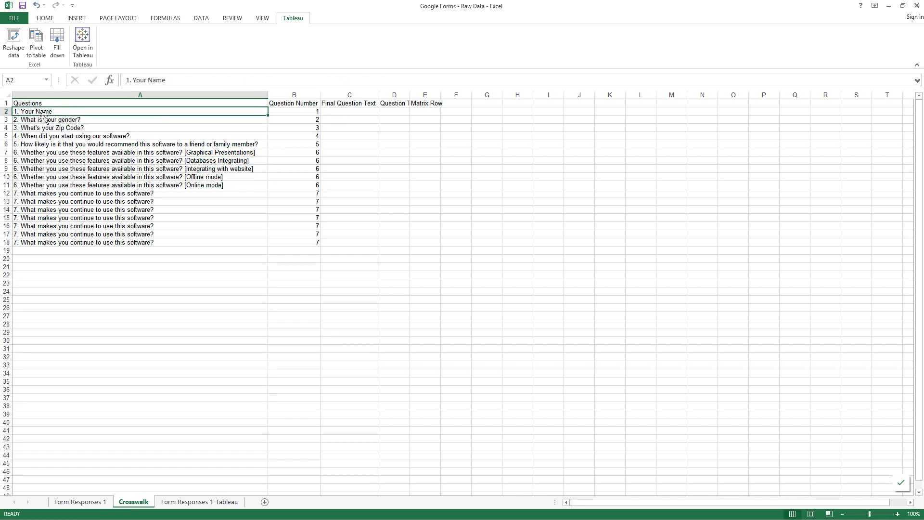
Enter "What is your name?" as the final question text for question 1 in C2
{"action": "left_click", "coordinate": [342, 112]}
{"action": "type", "text": "What"}
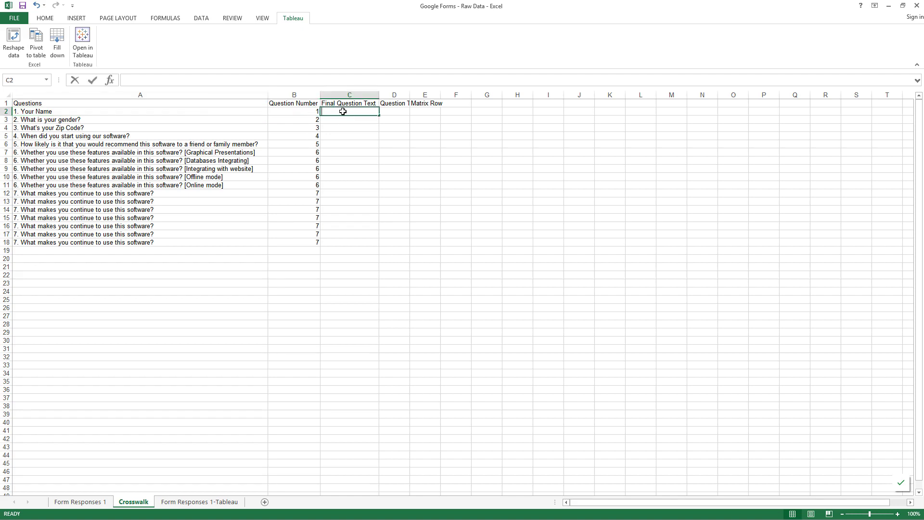
{"action": "type", "text": " is your name?"}
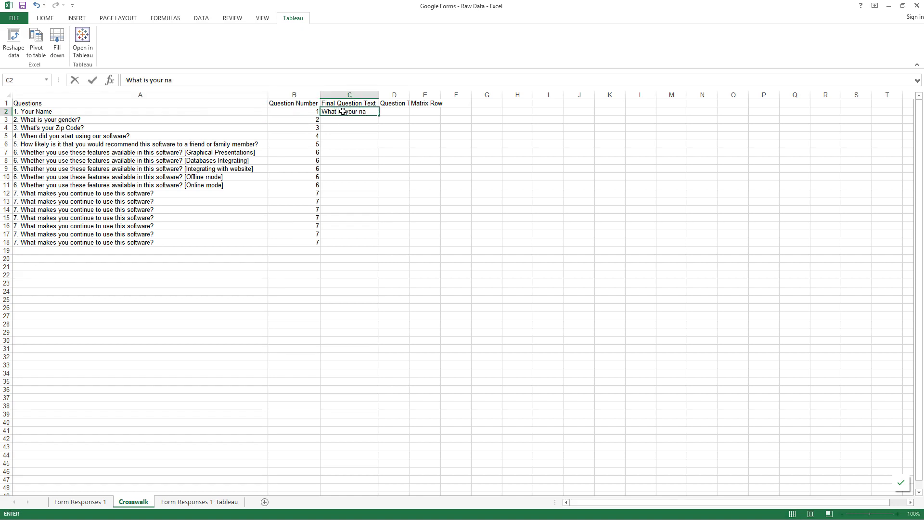
{"action": "left_click", "coordinate": [382, 161]}
{"action": "left_click", "coordinate": [121, 126]}
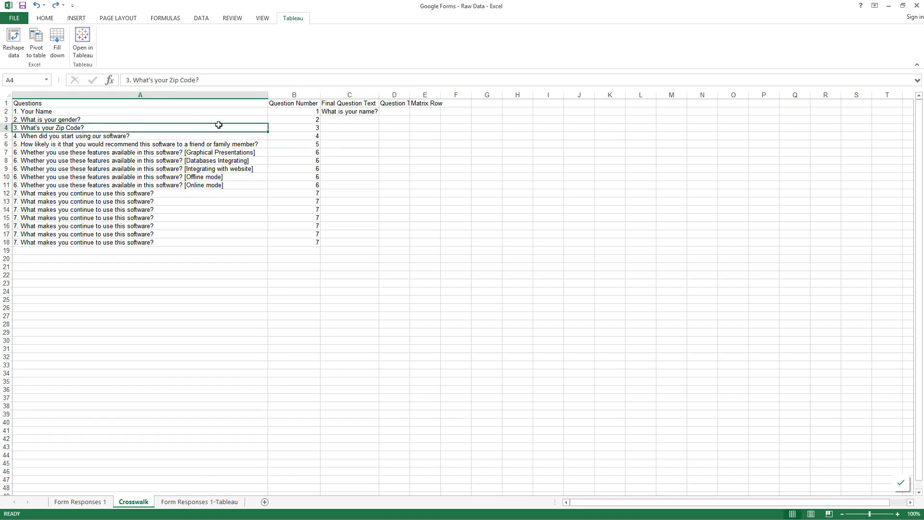
Copy "What is your gender?" without its number from A3 into C3
{"action": "double_click", "coordinate": [190, 120]}
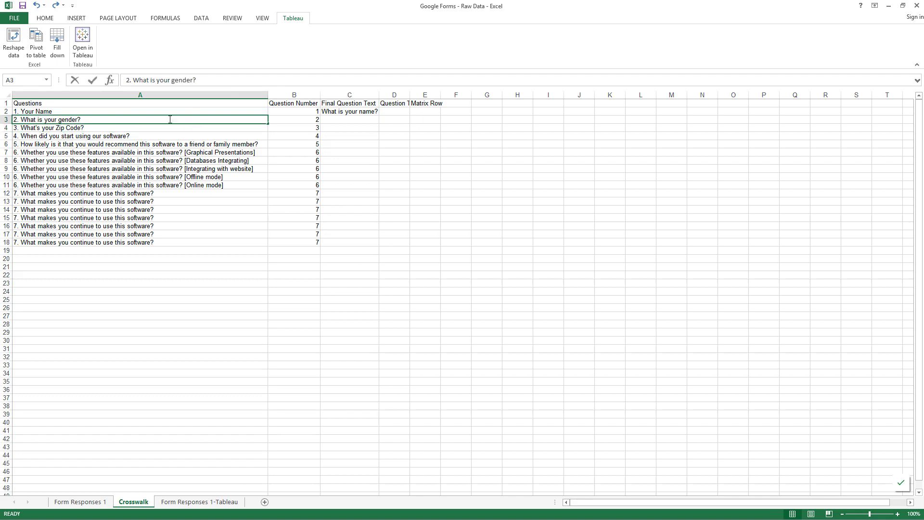
{"action": "left_click_drag", "start_coordinate": [168, 120], "coordinate": [21, 120]}
{"action": "key", "text": "ctrl+c"}
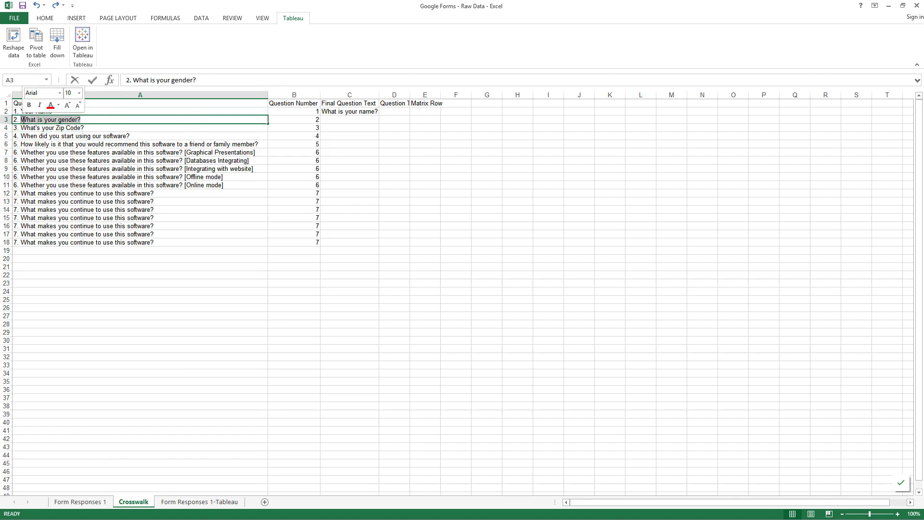
{"action": "left_click", "coordinate": [341, 120]}
{"action": "key", "text": "ctrl+v"}
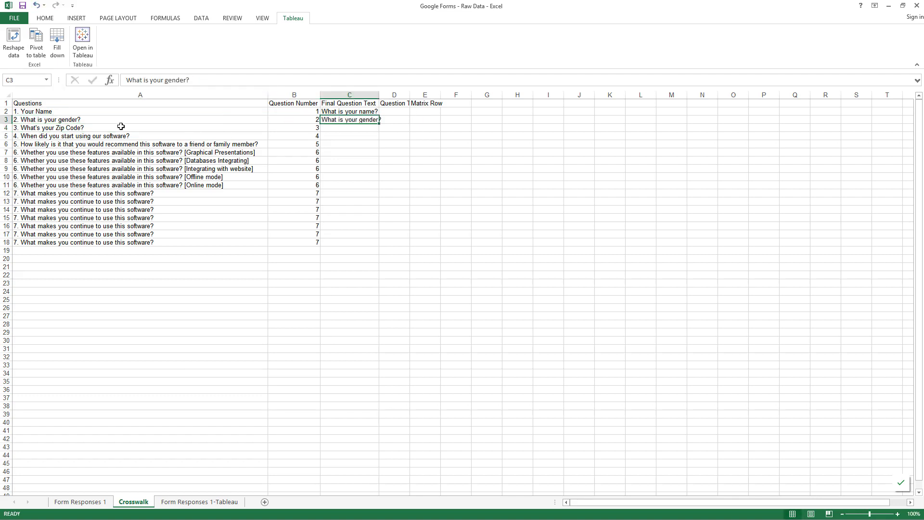
Copy "What's your Zip Code?" without its number from A4 into C4
{"action": "double_click", "coordinate": [120, 127]}
{"action": "left_click_drag", "start_coordinate": [120, 127], "coordinate": [24, 126]}
{"action": "key", "text": "ctrl+c"}
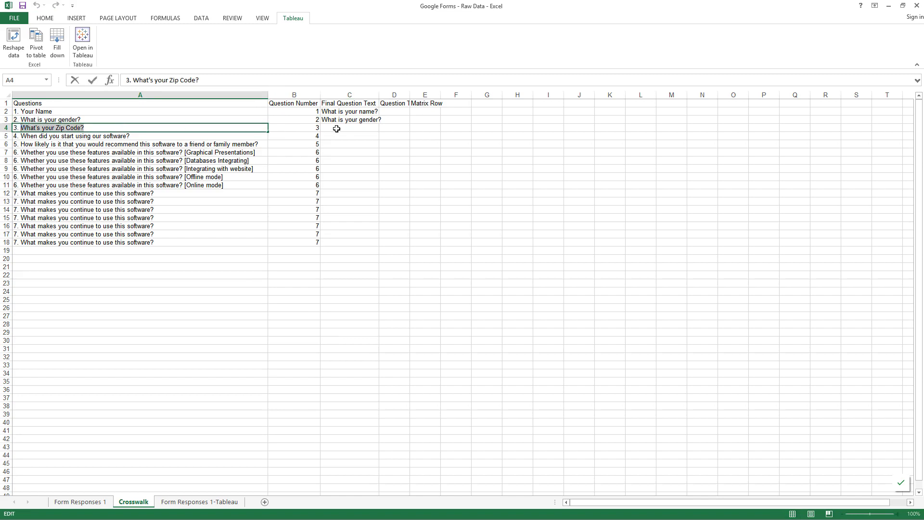
{"action": "left_click", "coordinate": [340, 128]}
{"action": "key", "text": "ctrl+v"}
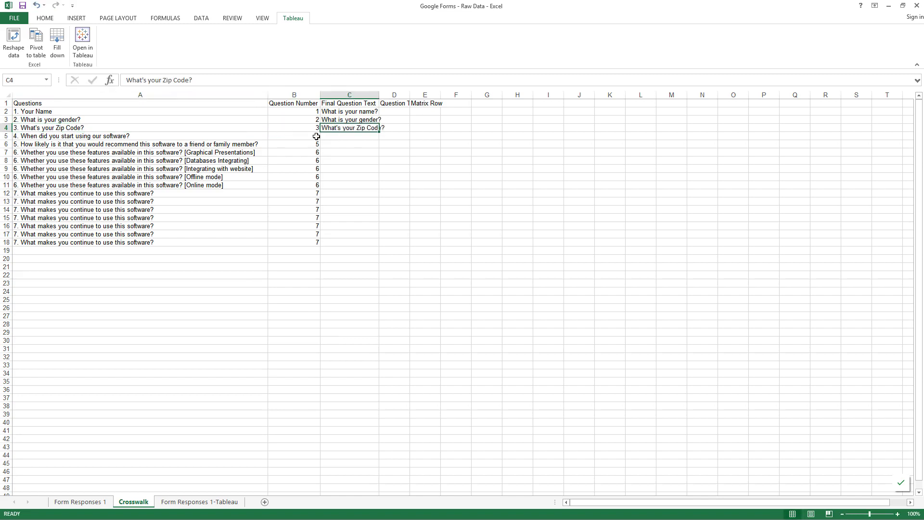
Copy "When did you start using our software?" without its number from A5 into C5
{"action": "left_click", "coordinate": [312, 136]}
{"action": "left_click", "coordinate": [221, 136]}
{"action": "double_click", "coordinate": [138, 135]}
{"action": "left_click_drag", "start_coordinate": [138, 135], "coordinate": [20, 135]}
{"action": "key", "text": "ctrl+c"}
{"action": "left_click", "coordinate": [352, 135]}
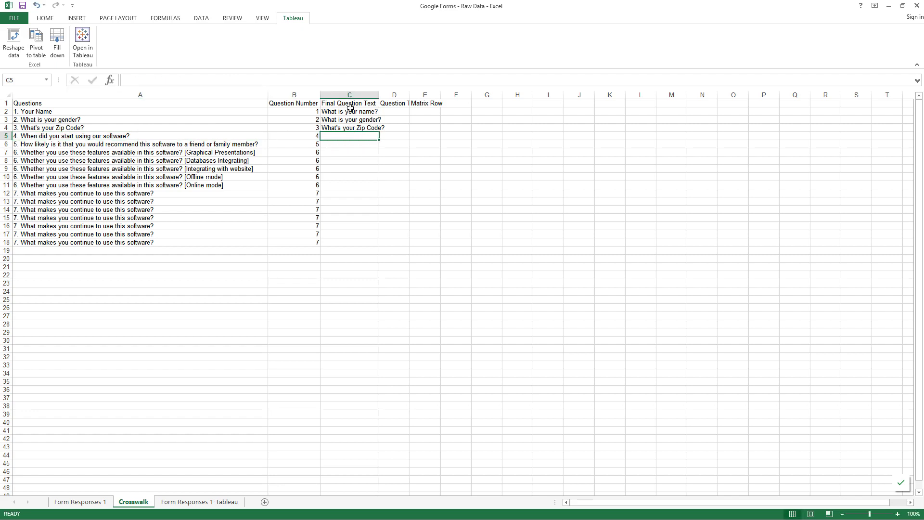
{"action": "key", "text": "ctrl+v"}
Copy "How likely is it that you would recommend this software to a friend or family member?" without its number from A6 into C6
{"action": "left_click", "coordinate": [255, 145]}
{"action": "double_click", "coordinate": [255, 145]}
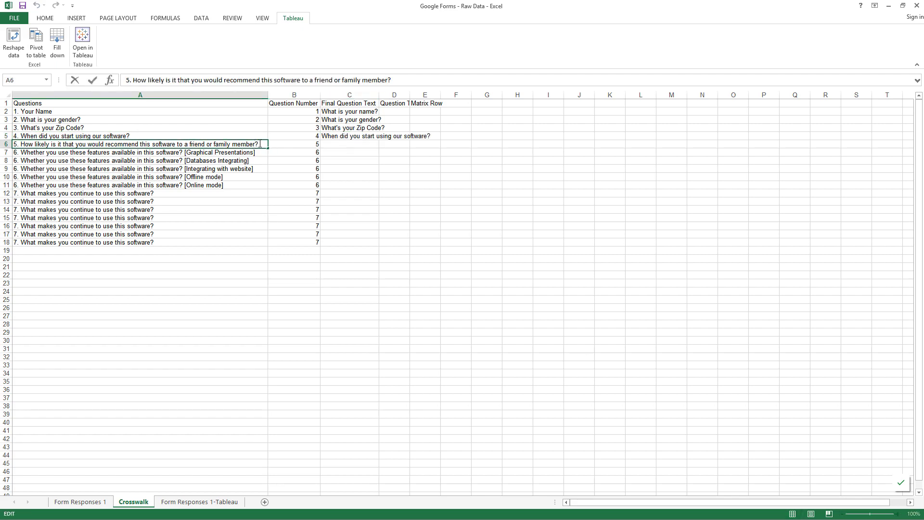
{"action": "left_click_drag", "start_coordinate": [255, 144], "coordinate": [22, 145]}
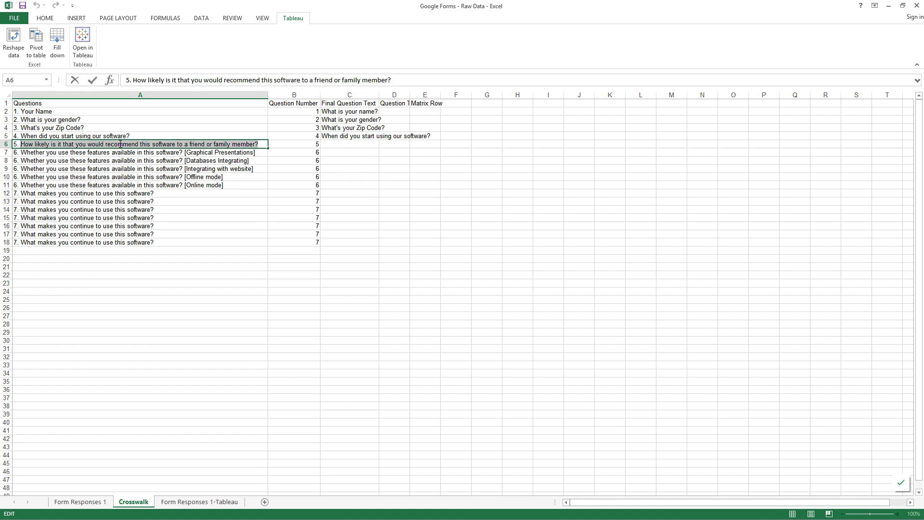
{"action": "key", "text": "ctrl+c"}
{"action": "left_click", "coordinate": [354, 144]}
{"action": "key", "text": "ctrl+v"}
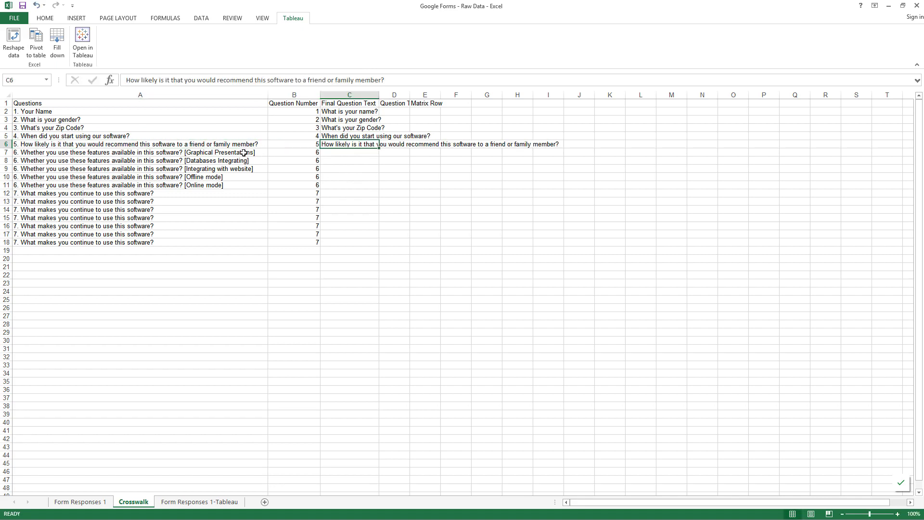
Copy "Whether you use these features available in this software?" from A7 into C7, without the number and bracketed option
{"action": "left_click", "coordinate": [189, 152]}
{"action": "double_click", "coordinate": [185, 152]}
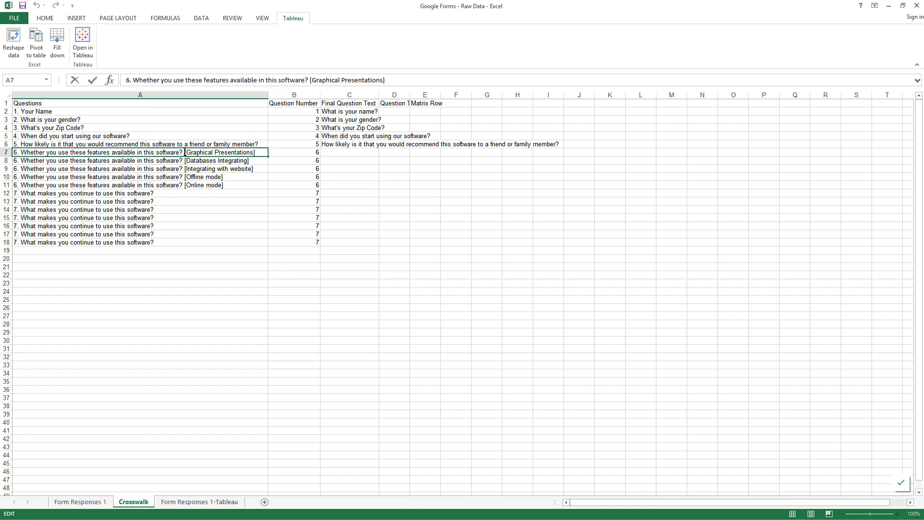
{"action": "left_click_drag", "start_coordinate": [183, 152], "coordinate": [22, 151]}
{"action": "left_click_drag", "start_coordinate": [93, 152], "coordinate": [398, 191]}
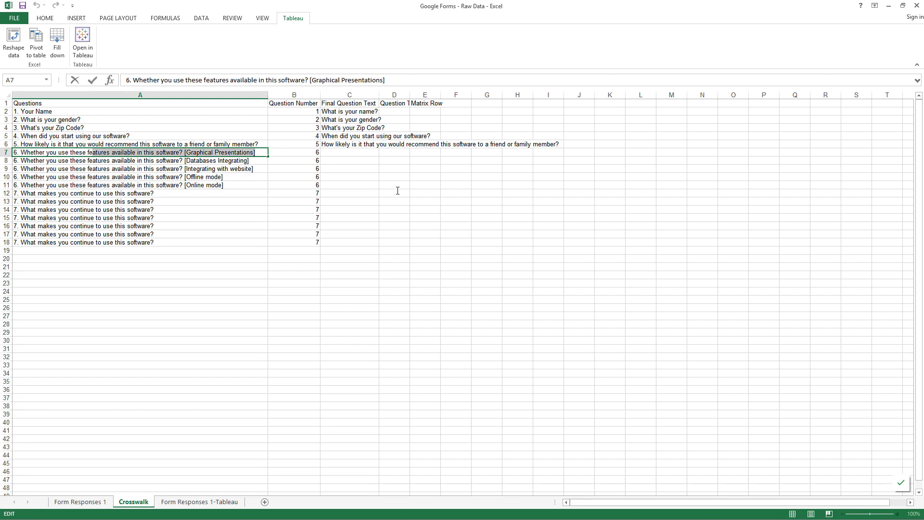
{"action": "left_click", "coordinate": [356, 155]}
{"action": "key", "text": "ctrl+v"}
Paste the same question 6 text into C8 through C11, and fit column D's width to its contents
{"action": "left_click", "coordinate": [348, 161]}
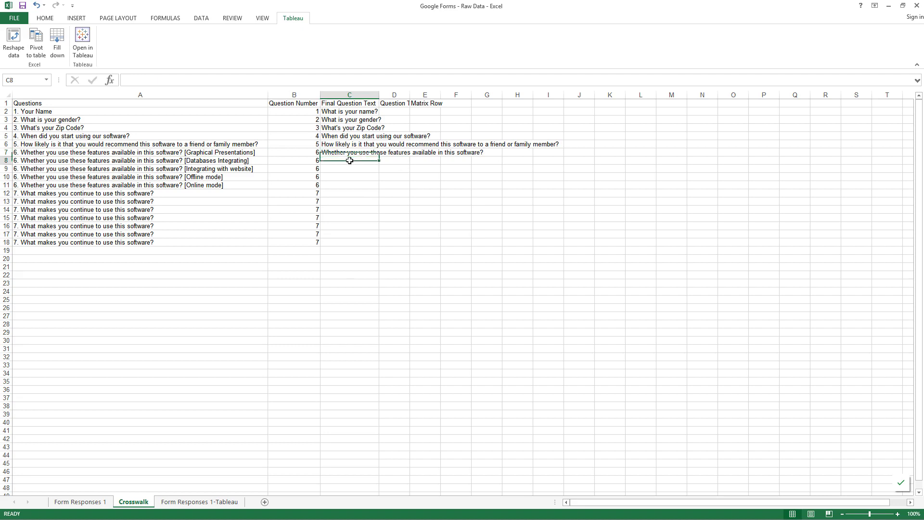
{"action": "key", "text": "ctrl+v"}
{"action": "left_click", "coordinate": [344, 170]}
{"action": "key", "text": "ctrl+v"}
{"action": "left_click", "coordinate": [339, 179]}
{"action": "key", "text": "ctrl+v"}
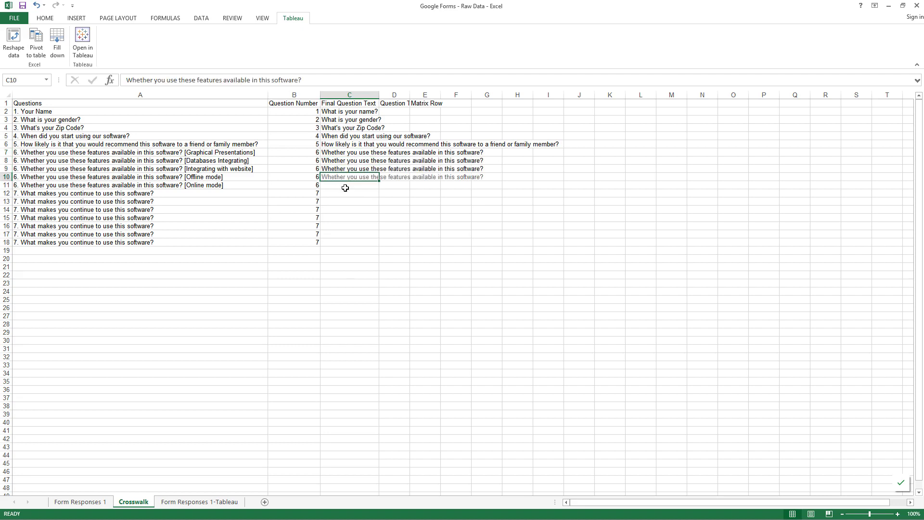
{"action": "left_click", "coordinate": [345, 187]}
{"action": "key", "text": "ctrl+v"}
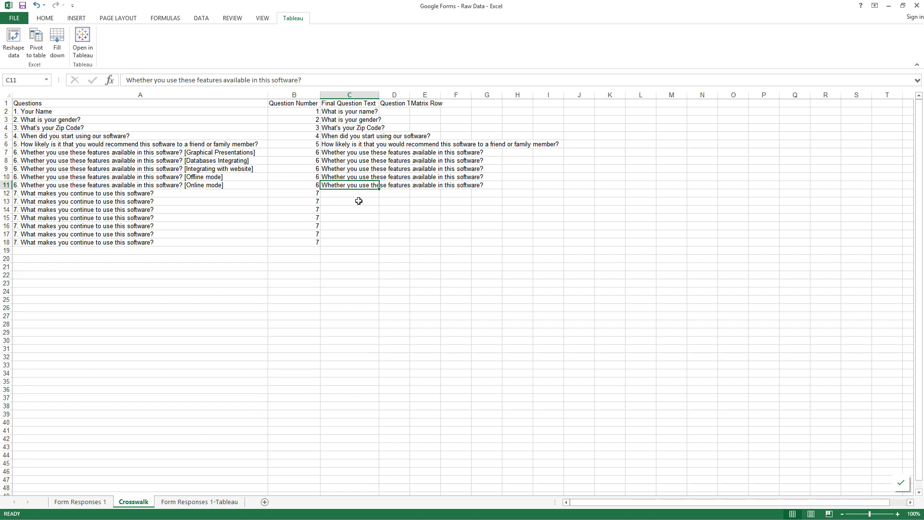
{"action": "double_click", "coordinate": [409, 94]}
Copy "What makes you continue to use this software?" without its number from A12 into C12
{"action": "left_click_drag", "start_coordinate": [212, 155], "coordinate": [215, 184]}
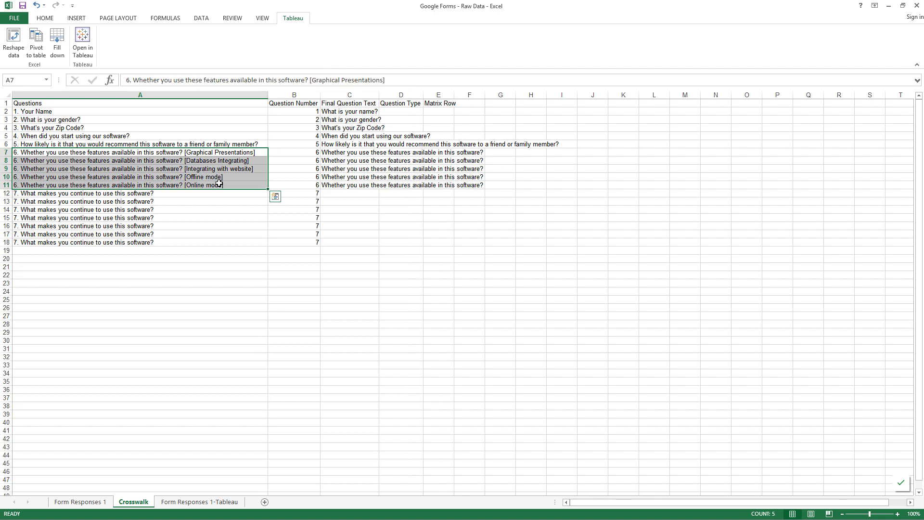
{"action": "left_click", "coordinate": [155, 192]}
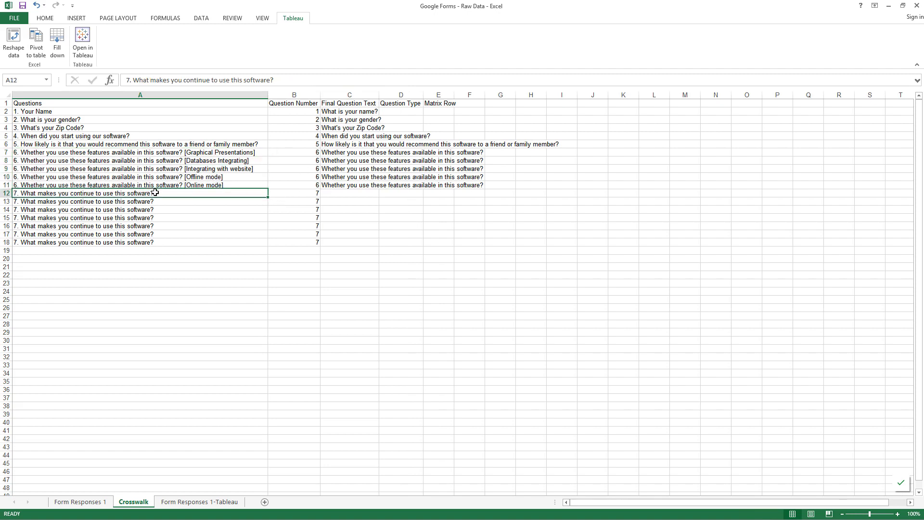
{"action": "left_click_drag", "start_coordinate": [161, 192], "coordinate": [21, 193]}
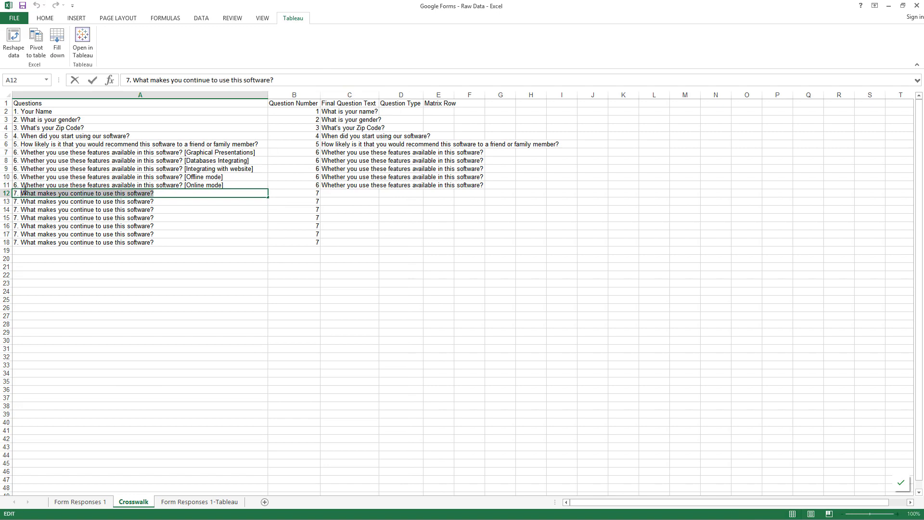
{"action": "key", "text": "ctrl+c"}
{"action": "left_click_drag", "start_coordinate": [344, 192], "coordinate": [342, 241]}
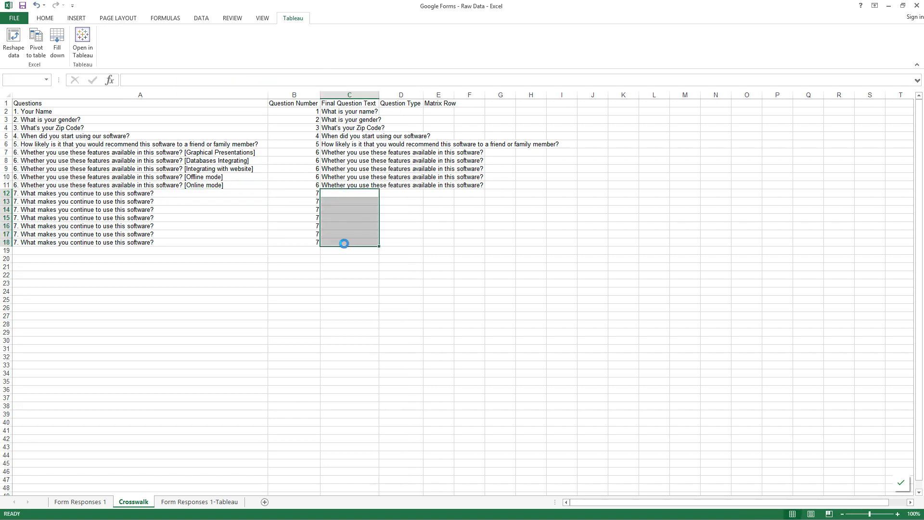
{"action": "key", "text": "ctrl+v"}
Fill the question 7 text from C12 down through C18, and fit column C's width to its contents
{"action": "left_click", "coordinate": [442, 290]}
{"action": "left_click_drag", "start_coordinate": [378, 197], "coordinate": [378, 243]}
{"action": "left_click", "coordinate": [364, 209]}
{"action": "left_click", "coordinate": [361, 201]}
{"action": "left_click", "coordinate": [360, 193]}
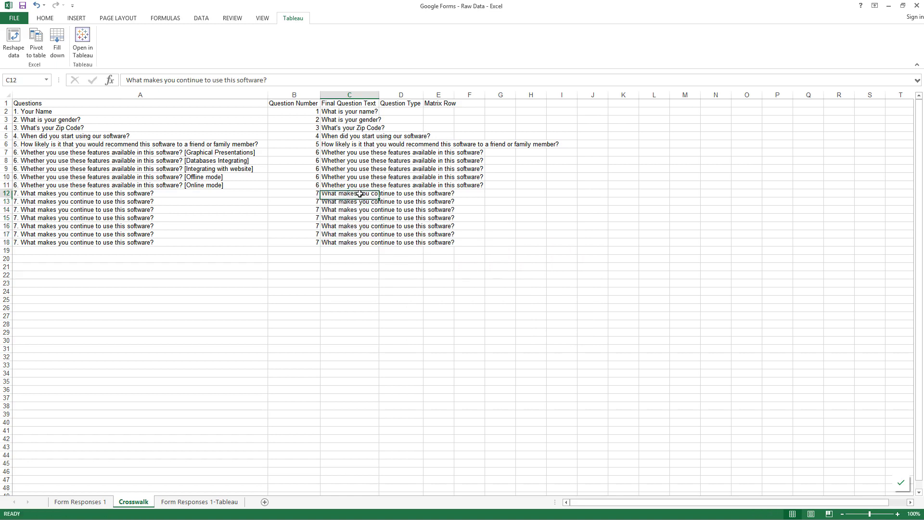
{"action": "left_click", "coordinate": [362, 242]}
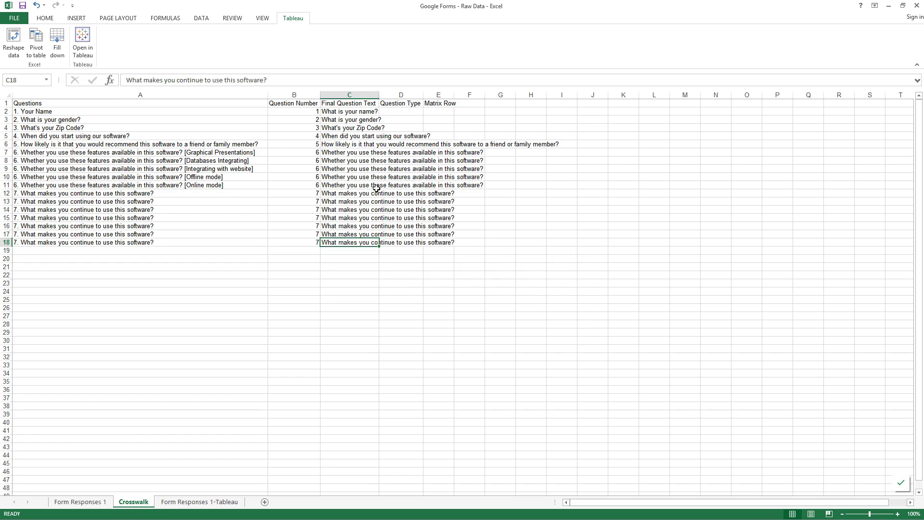
{"action": "double_click", "coordinate": [378, 94]}
Enter "Textbox" as the question type for question 1 in D2
{"action": "left_click", "coordinate": [570, 111]}
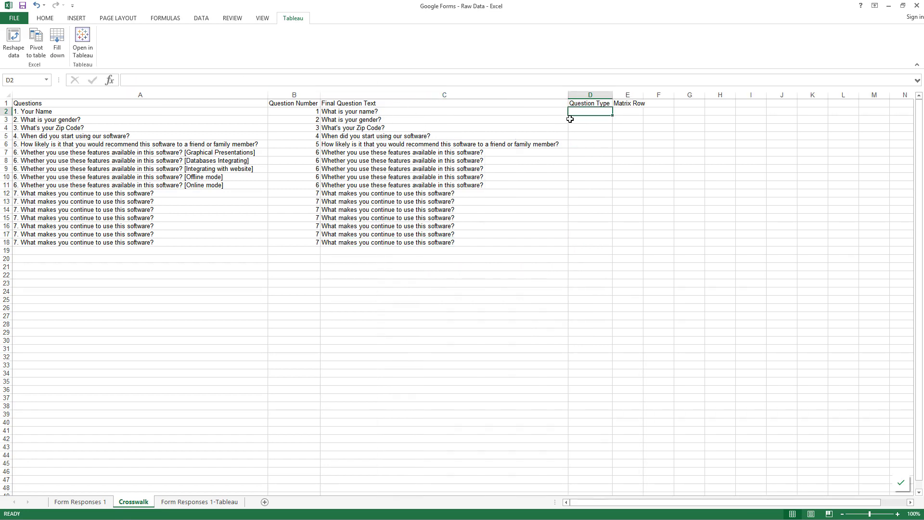
{"action": "left_click", "coordinate": [49, 110]}
{"action": "left_click", "coordinate": [584, 111]}
{"action": "double_click", "coordinate": [584, 111]}
{"action": "type", "text": "Textbox"}
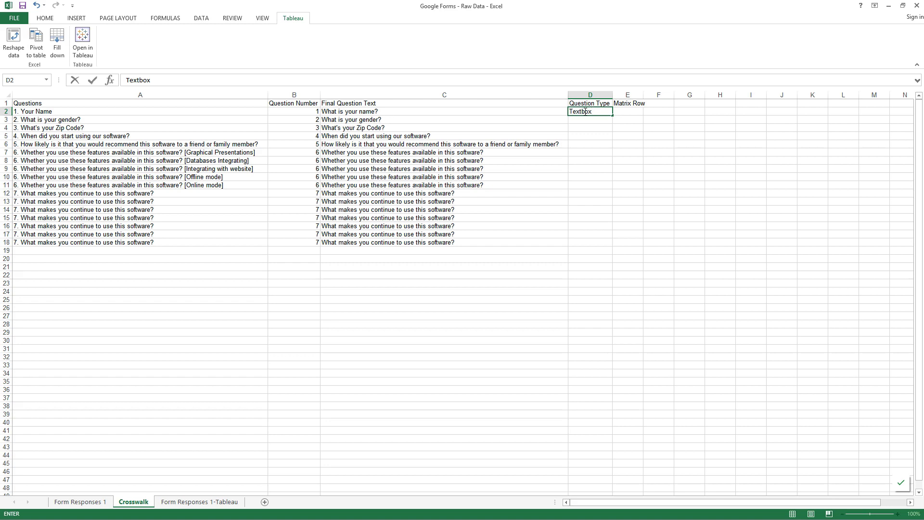
{"action": "left_click", "coordinate": [260, 151]}
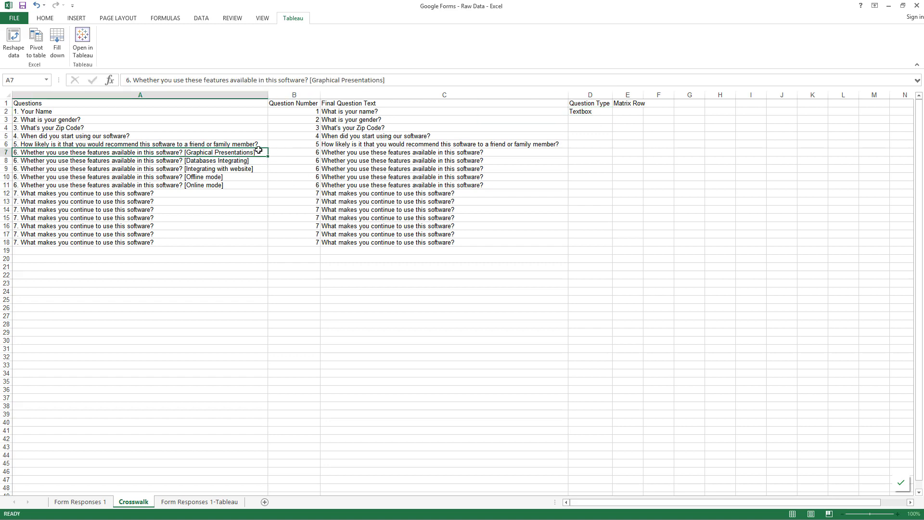
{"action": "double_click", "coordinate": [260, 150]}
{"action": "left_click_drag", "start_coordinate": [260, 152], "coordinate": [185, 152]}
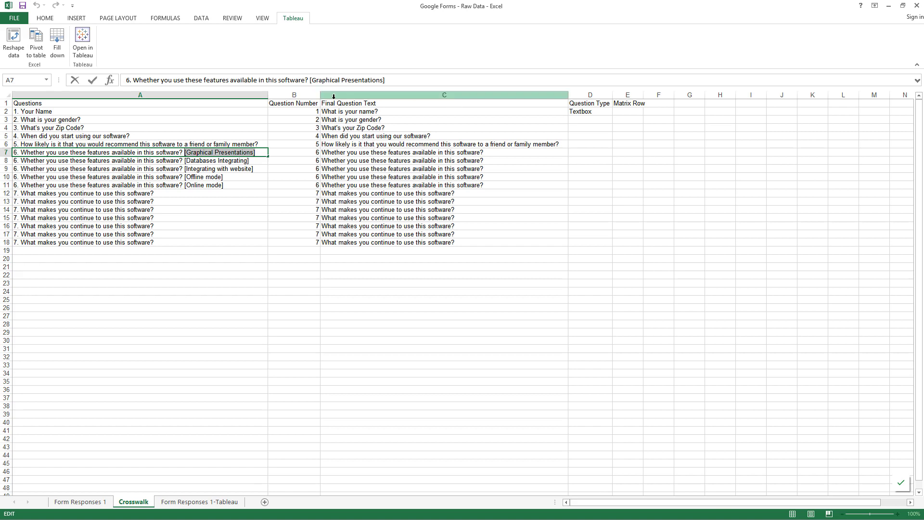
{"action": "left_click", "coordinate": [73, 112]}
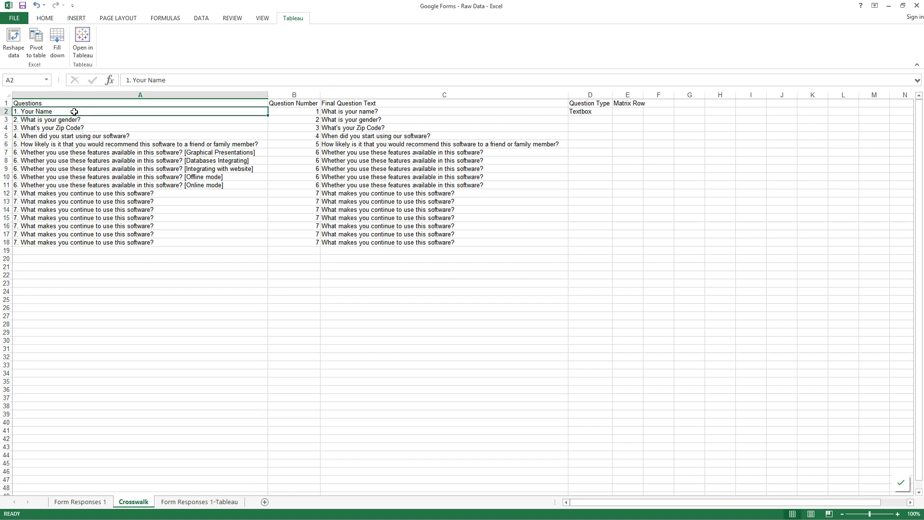
Enter "Single Response" as the question type for the gender question in D3
{"action": "left_click", "coordinate": [597, 113]}
{"action": "left_click", "coordinate": [597, 119]}
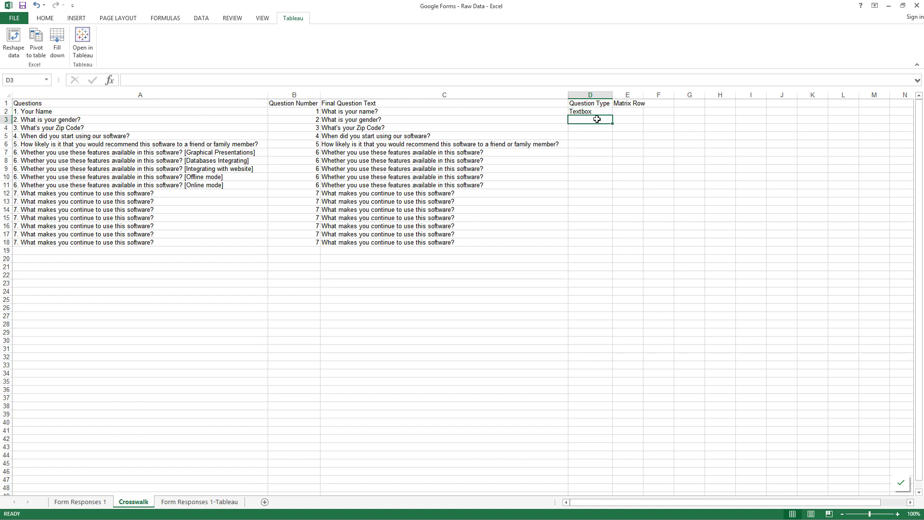
{"action": "type", "text": "Singel"}
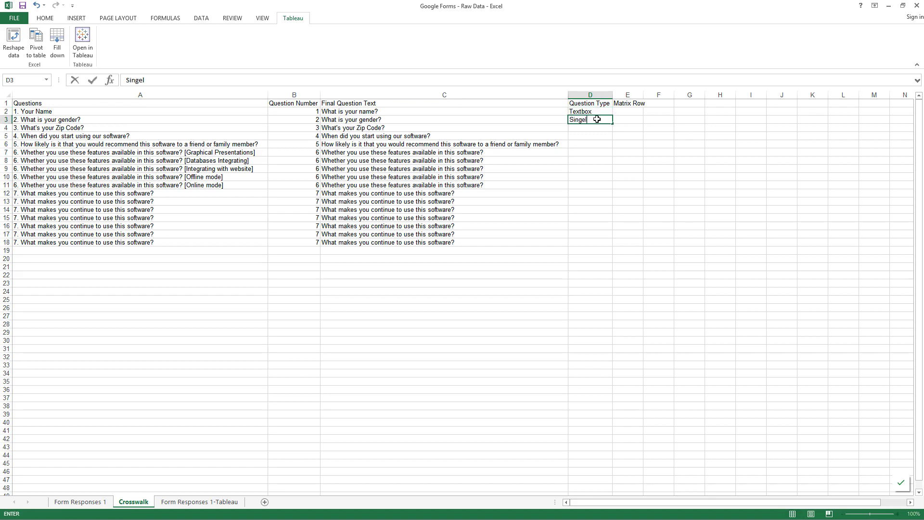
{"action": "key", "text": "BackSpace"}
{"action": "key", "text": "BackSpace"}
{"action": "type", "text": "le Response"}
{"action": "key", "text": "Return"}
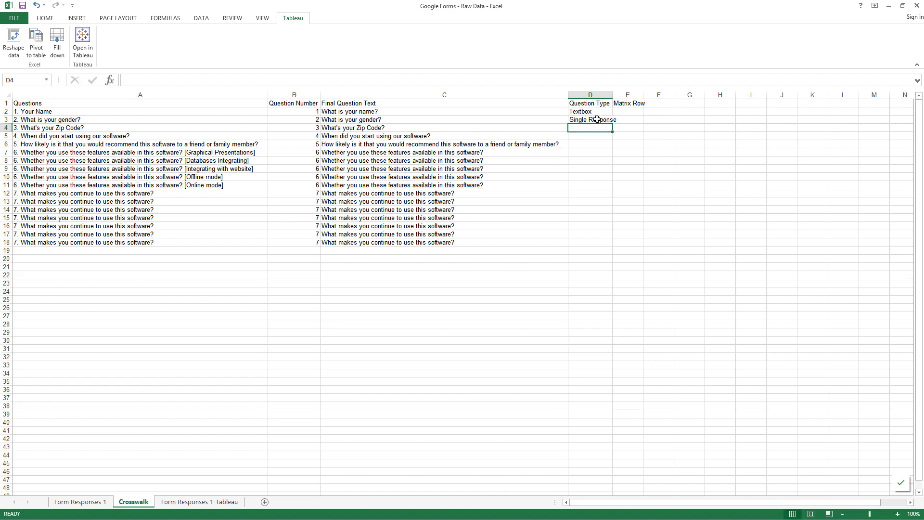
Enter "Zip Code" as the question type for question 3 in D4
{"action": "left_click", "coordinate": [397, 127]}
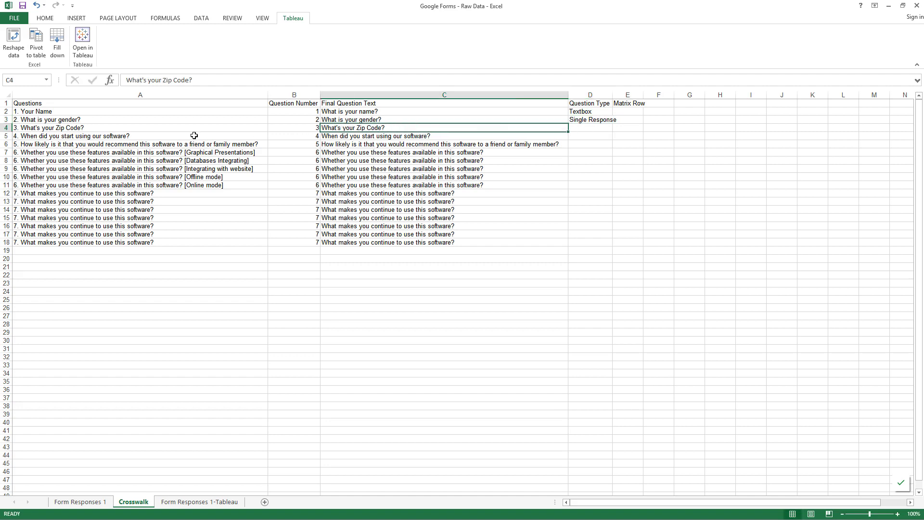
{"action": "left_click", "coordinate": [577, 129]}
{"action": "type", "text": "Zip Co"}
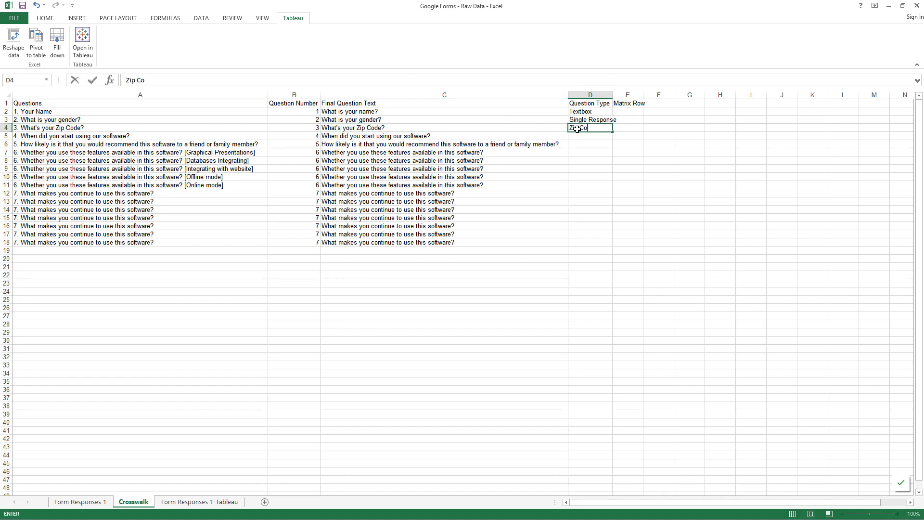
{"action": "type", "text": "de"}
{"action": "key", "text": "Return"}
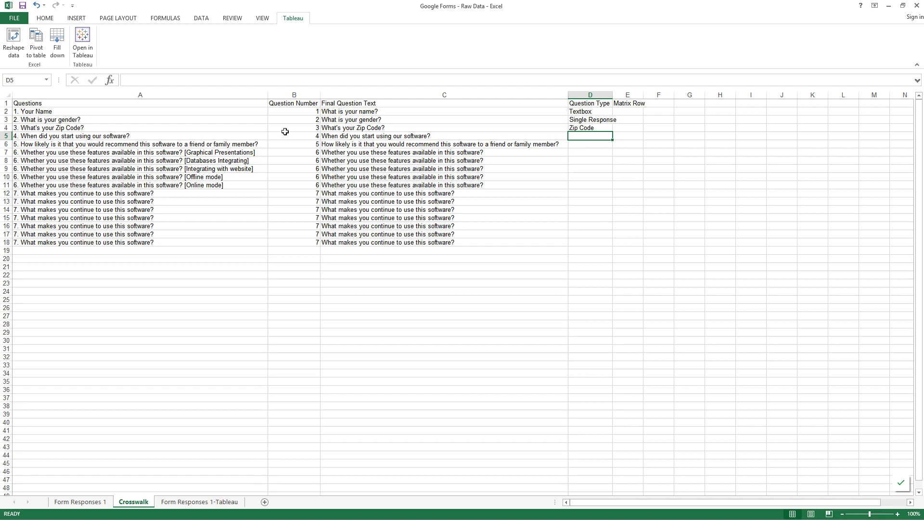
Enter "Numeric" as the question type for question 4 in D5
{"action": "left_click", "coordinate": [266, 144]}
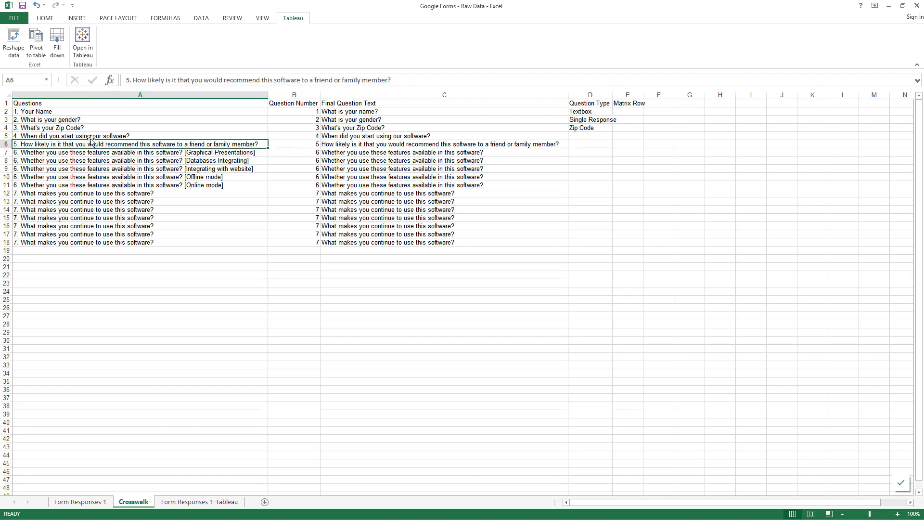
{"action": "left_click", "coordinate": [578, 136]}
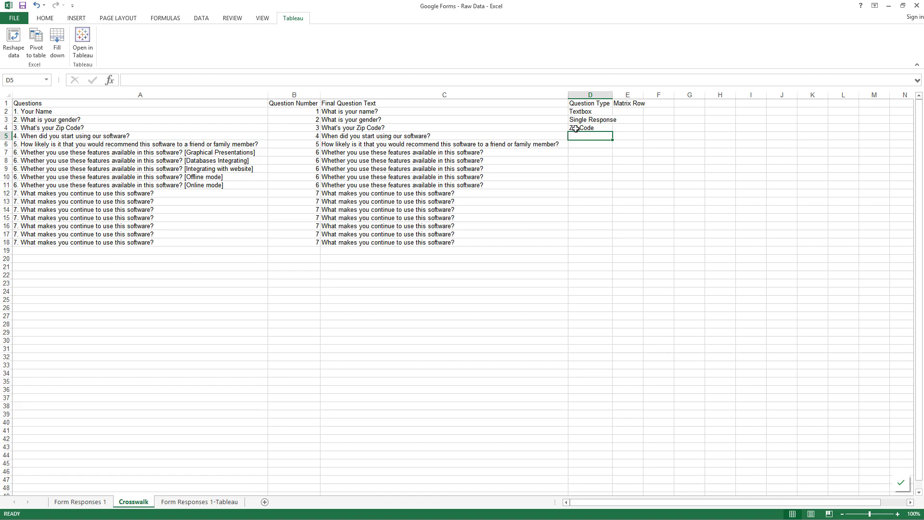
{"action": "type", "text": "Numeric"}
{"action": "key", "text": "Return"}
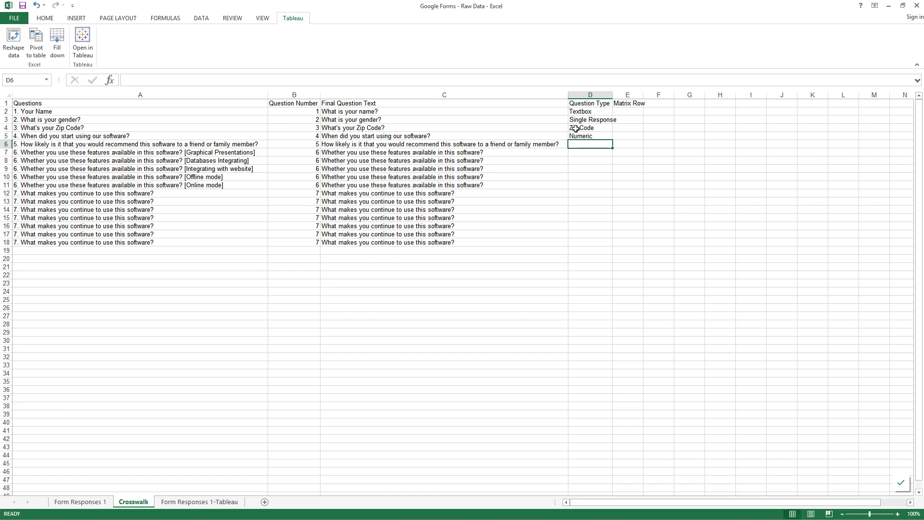
Review the question types entered in D2 through D5 and the questions that still lack one
{"action": "left_click", "coordinate": [599, 112]}
{"action": "left_click", "coordinate": [599, 120]}
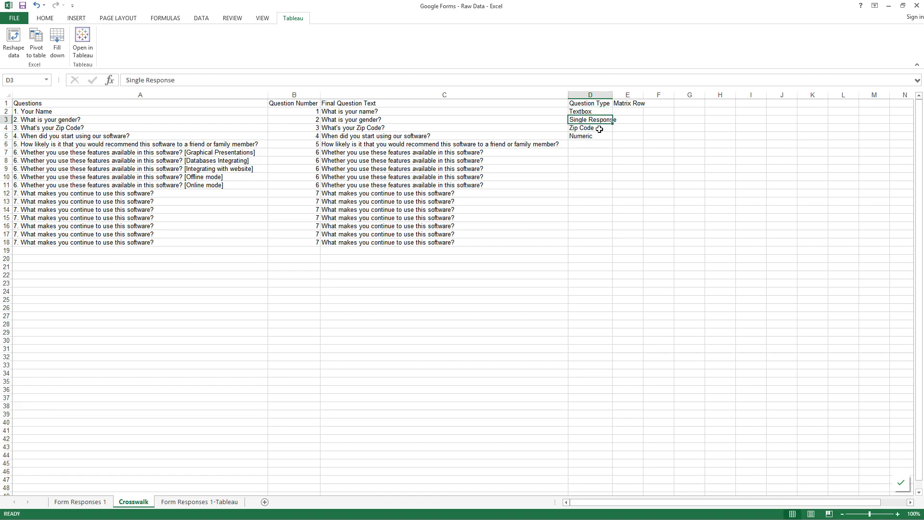
{"action": "left_click", "coordinate": [599, 129]}
{"action": "left_click", "coordinate": [599, 137]}
{"action": "left_click", "coordinate": [588, 111]}
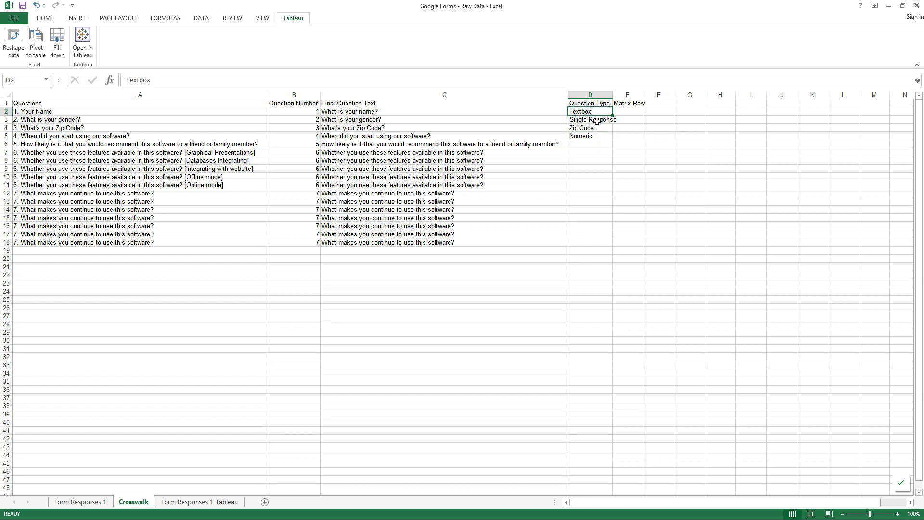
{"action": "left_click", "coordinate": [597, 121]}
{"action": "left_click", "coordinate": [596, 129]}
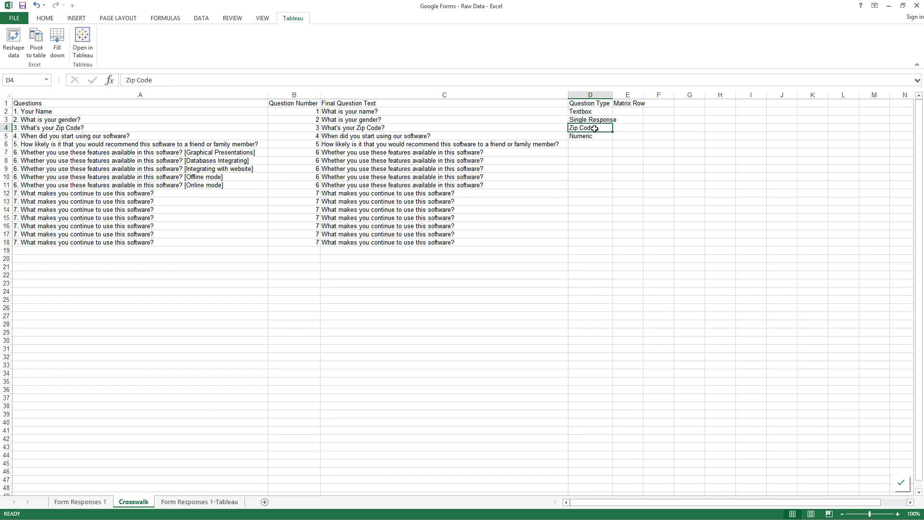
{"action": "left_click", "coordinate": [601, 136]}
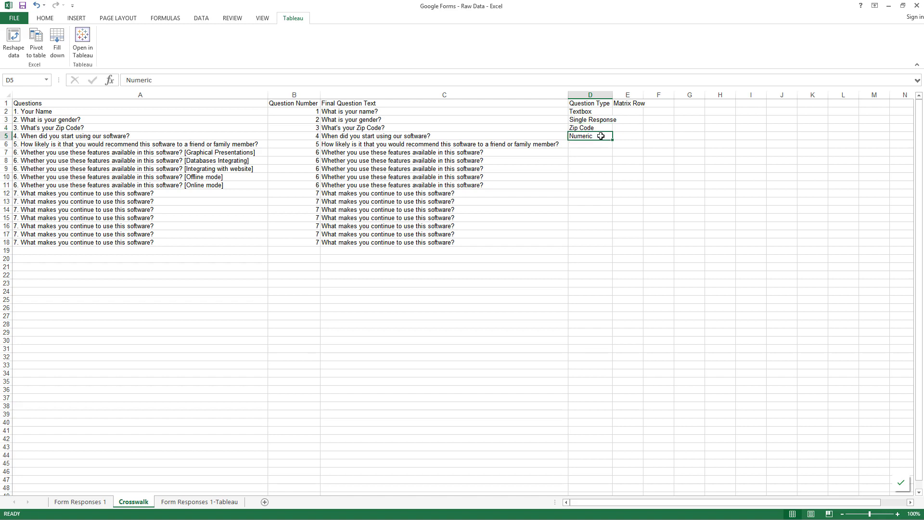
{"action": "left_click", "coordinate": [605, 144]}
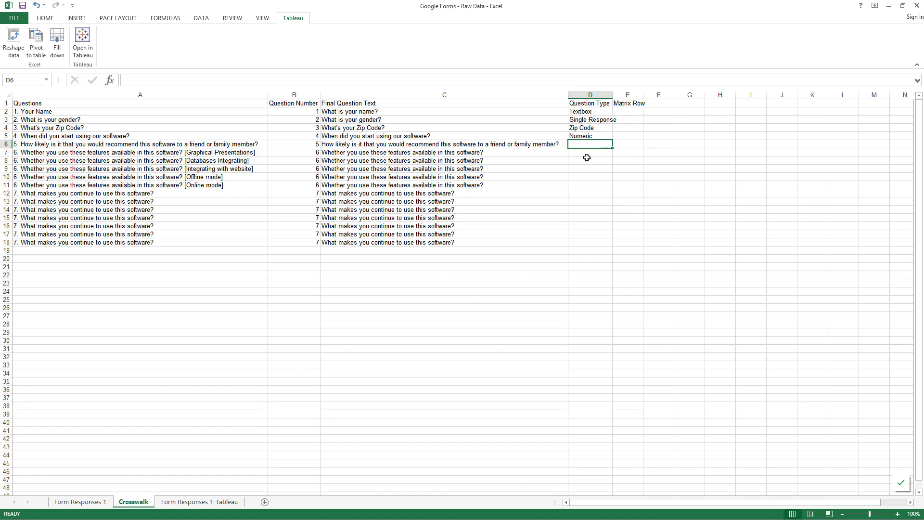
{"action": "left_click", "coordinate": [460, 207]}
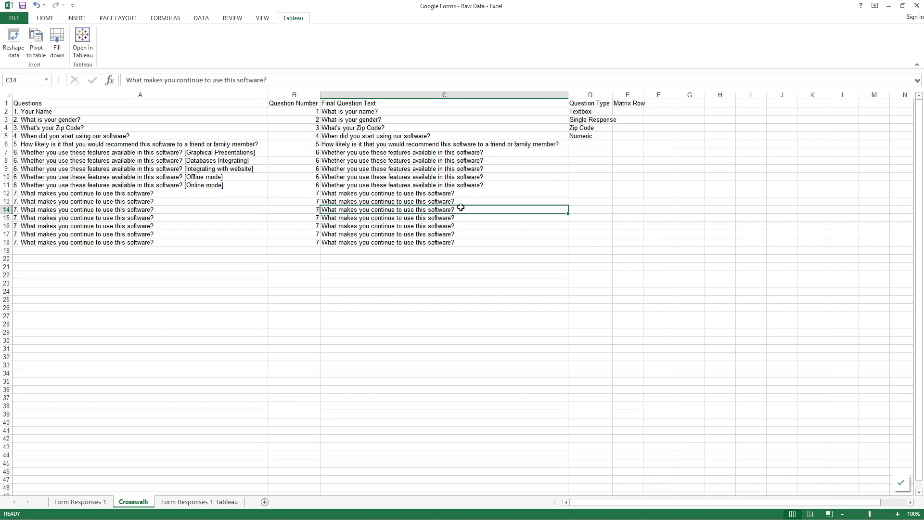
Set the question type to "Date" for question 4 in D5 and "Numeric" for question 5 in D6
{"action": "left_click", "coordinate": [577, 136]}
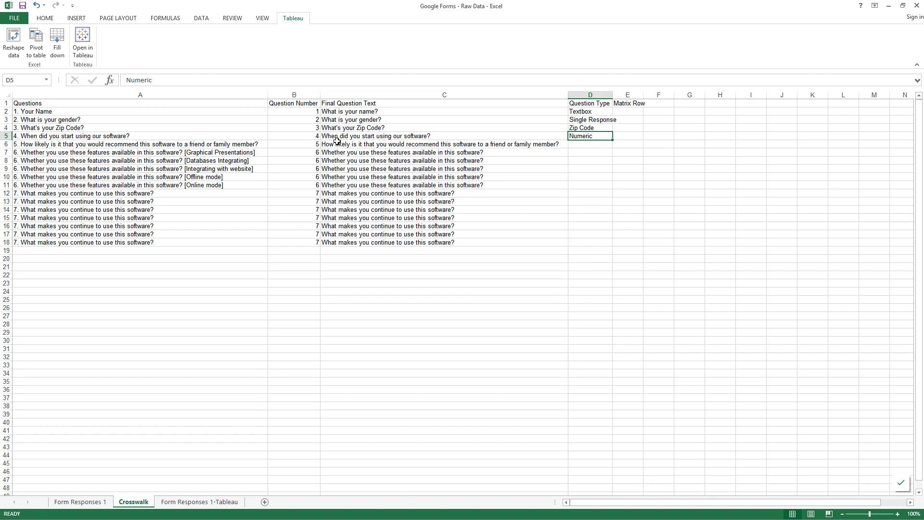
{"action": "type", "text": "Date"}
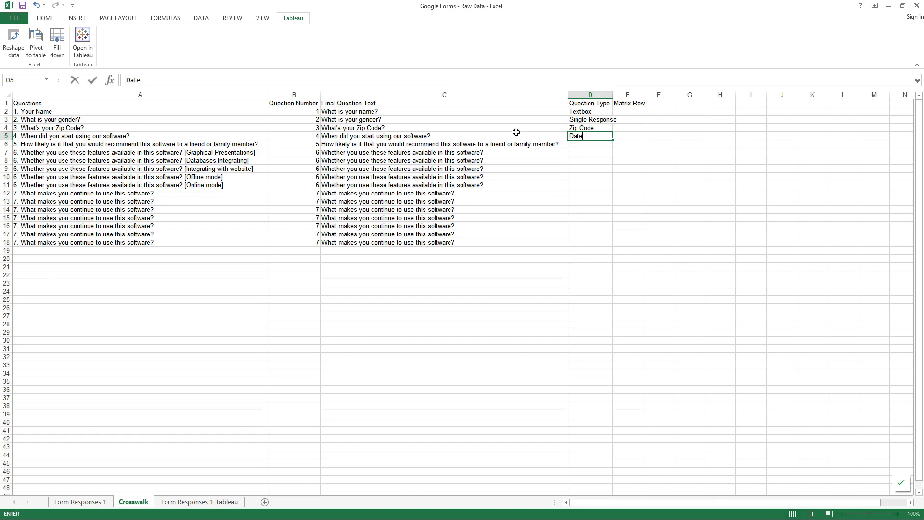
{"action": "key", "text": "Return"}
{"action": "type", "text": "Numeric"}
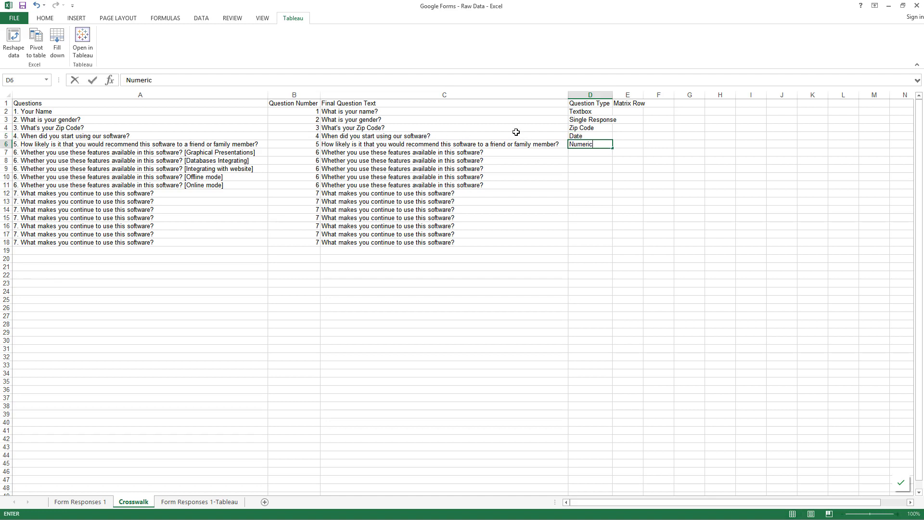
{"action": "key", "text": "Return"}
Enter "Matrix" as the question type for the first question 6 row in D7
{"action": "type", "text": "Ma"}
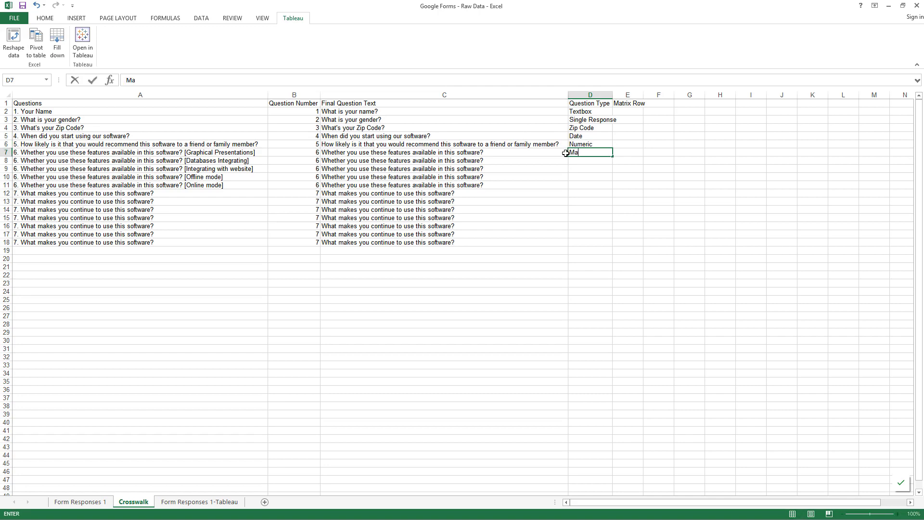
{"action": "key", "text": "Return"}
{"action": "key", "text": "Return"}
{"action": "key", "text": "Return"}
{"action": "key", "text": "Return"}
{"action": "key", "text": "Return"}
{"action": "key", "text": "Return"}
Copy the Matrix question type from D7 to the remaining question 6 rows, D8 through D11
{"action": "left_click", "coordinate": [591, 153]}
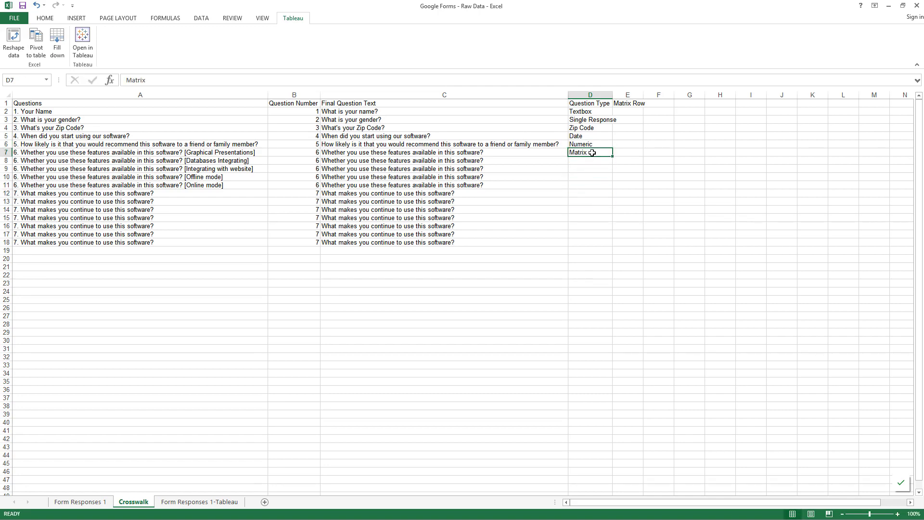
{"action": "left_click", "coordinate": [592, 152], "text": "ctrl"}
{"action": "key", "text": "ctrl+c"}
{"action": "left_click", "coordinate": [542, 241]}
{"action": "left_click", "coordinate": [590, 152]}
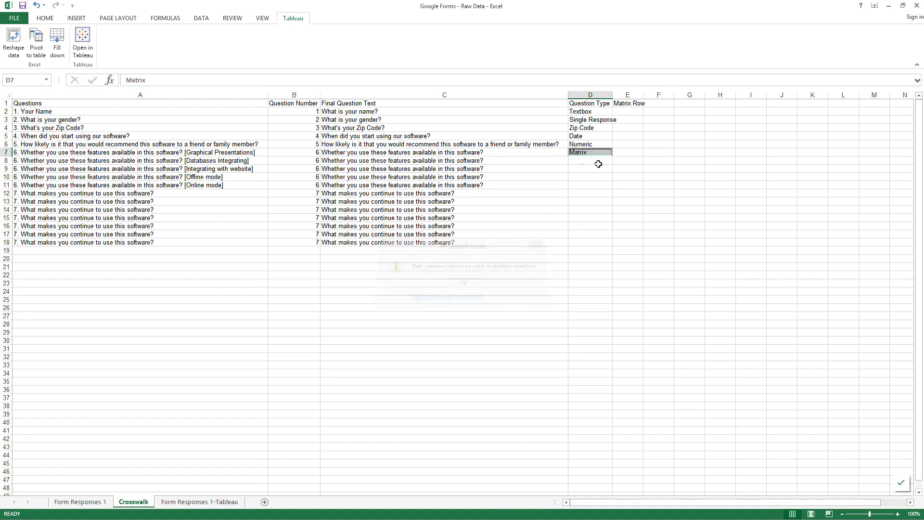
{"action": "key", "text": "ctrl+c"}
{"action": "left_click_drag", "start_coordinate": [580, 160], "coordinate": [579, 186]}
{"action": "key", "text": "ctrl+v"}
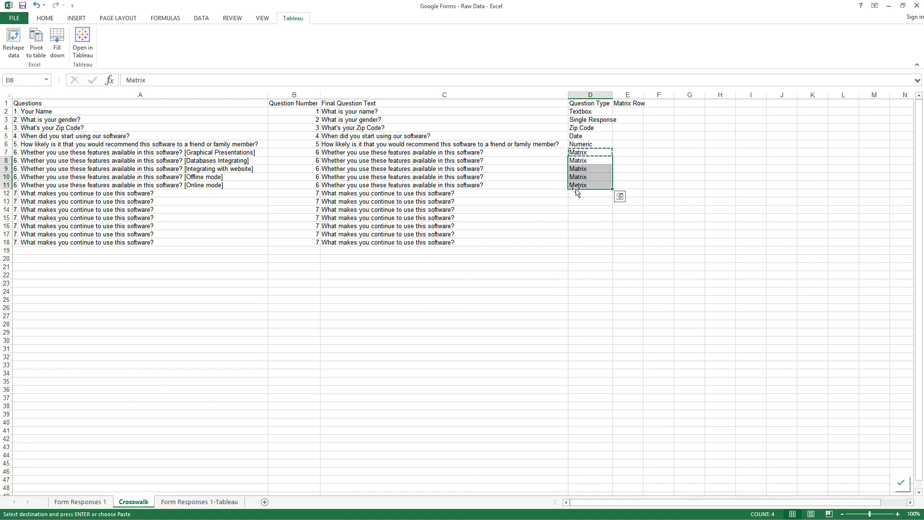
Fill "Multiple Choice" as the question type for question 7 in D12 through D18, and fit column D to its contents
{"action": "left_click", "coordinate": [571, 192]}
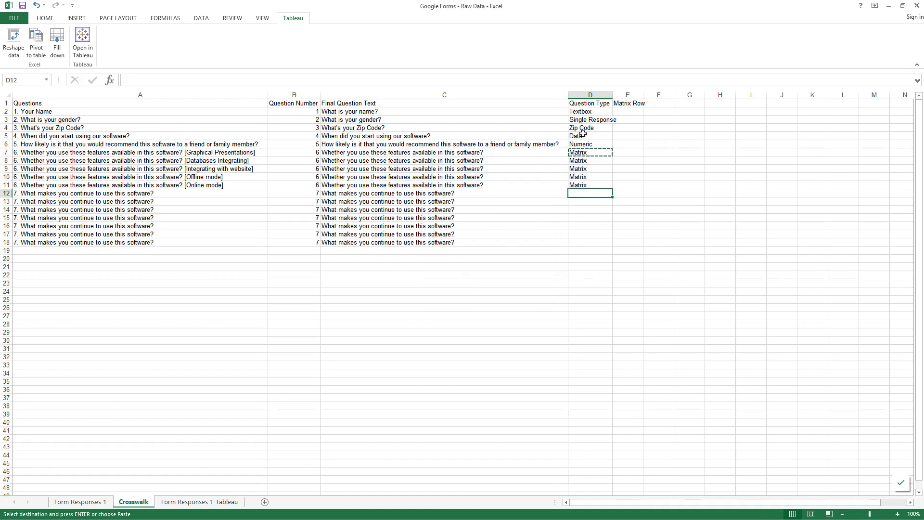
{"action": "type", "text": "Multiple Choice"}
{"action": "key", "text": "ctrl+Return"}
{"action": "key", "text": "ctrl+c"}
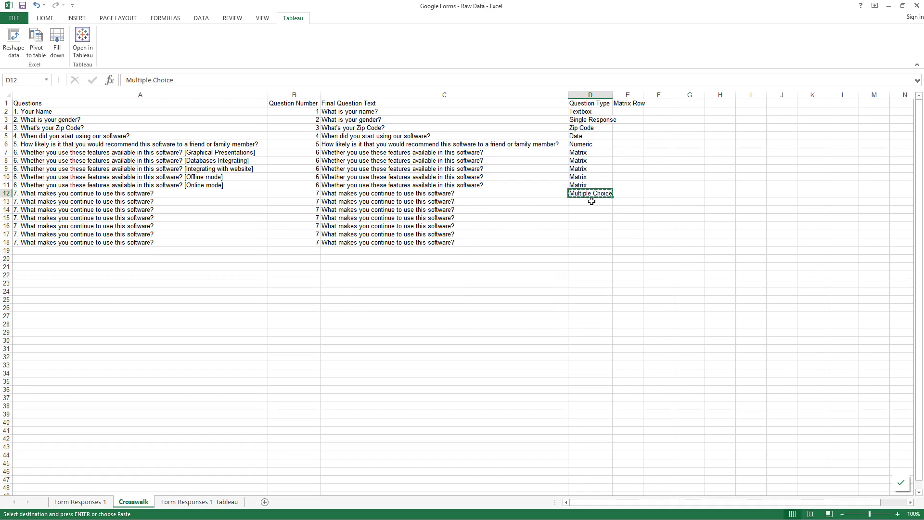
{"action": "left_click_drag", "start_coordinate": [590, 201], "coordinate": [589, 241]}
{"action": "key", "text": "ctrl+v"}
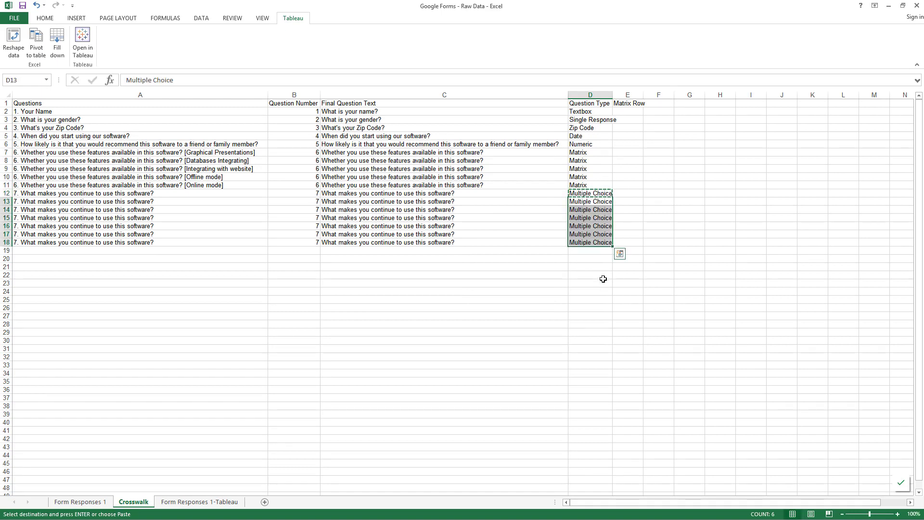
{"action": "left_click", "coordinate": [610, 169]}
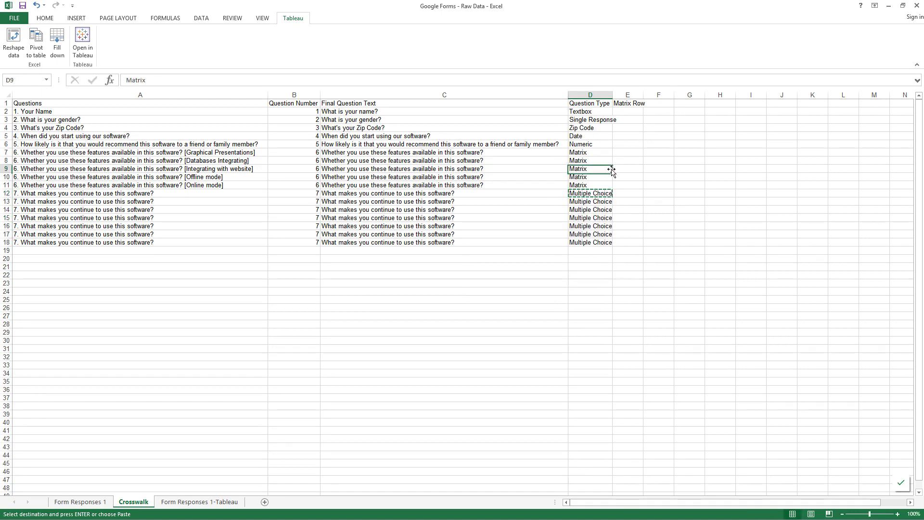
{"action": "double_click", "coordinate": [613, 94]}
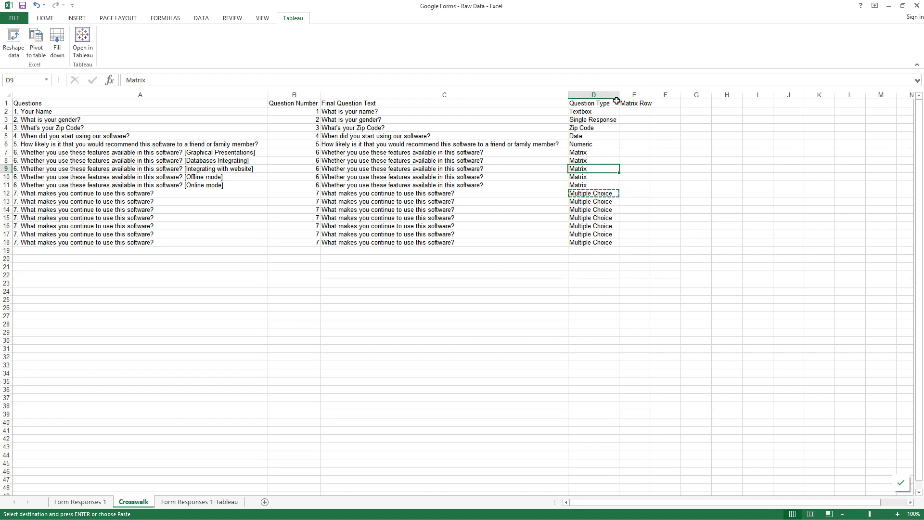
Copy the bracketed text "Graphical Presentations" from the question in A7 into the Matrix Row cell E7
{"action": "left_click", "coordinate": [636, 104]}
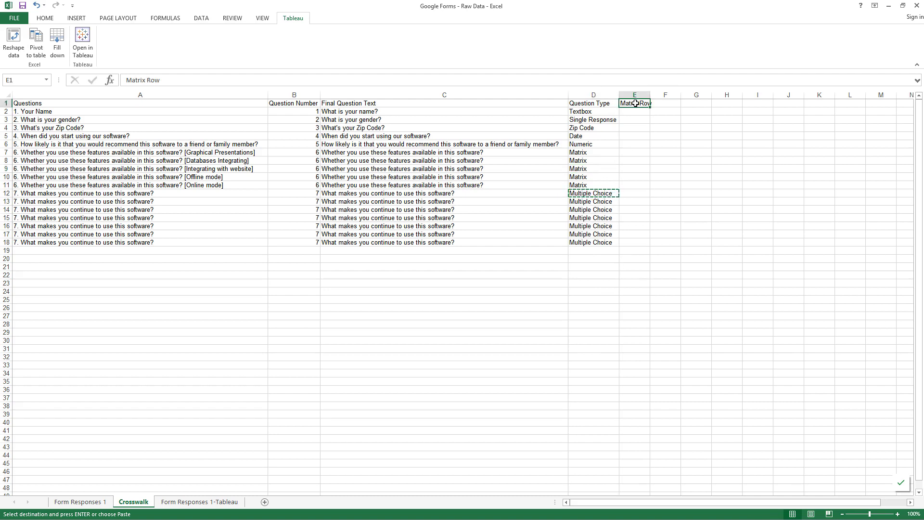
{"action": "left_click", "coordinate": [225, 153]}
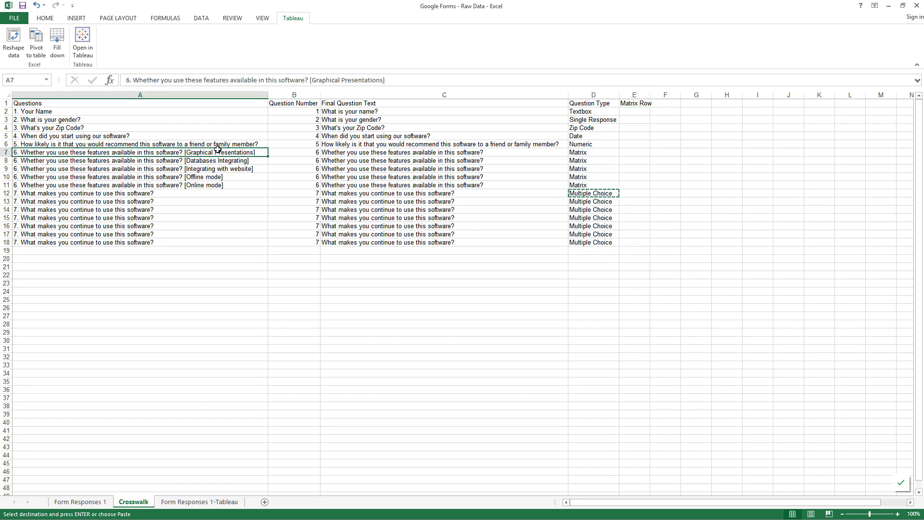
{"action": "double_click", "coordinate": [253, 152]}
{"action": "left_click_drag", "start_coordinate": [254, 152], "coordinate": [187, 152]}
{"action": "left_click", "coordinate": [629, 145]}
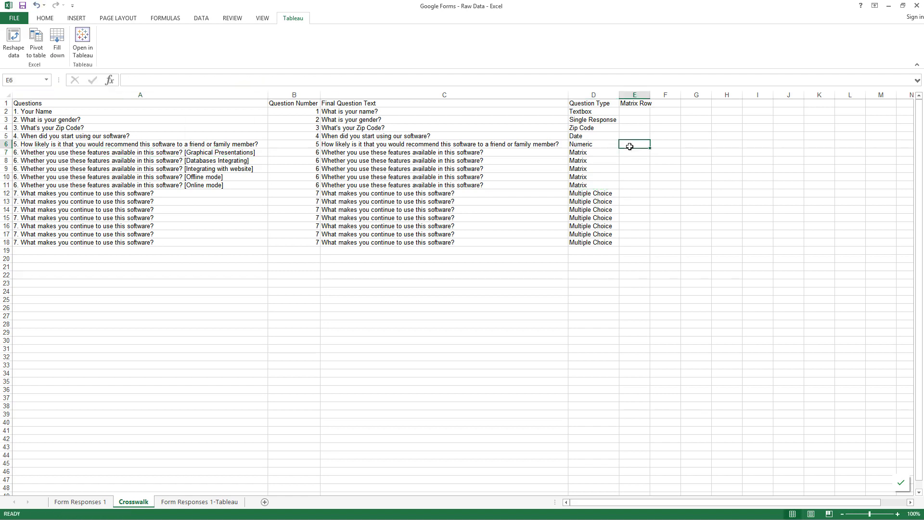
{"action": "left_click", "coordinate": [629, 153]}
{"action": "key", "text": "ctrl+v"}
Copy the bracketed text "Databases Integrating" from the question in A8 into the Matrix Row cell E8
{"action": "left_click", "coordinate": [251, 154]}
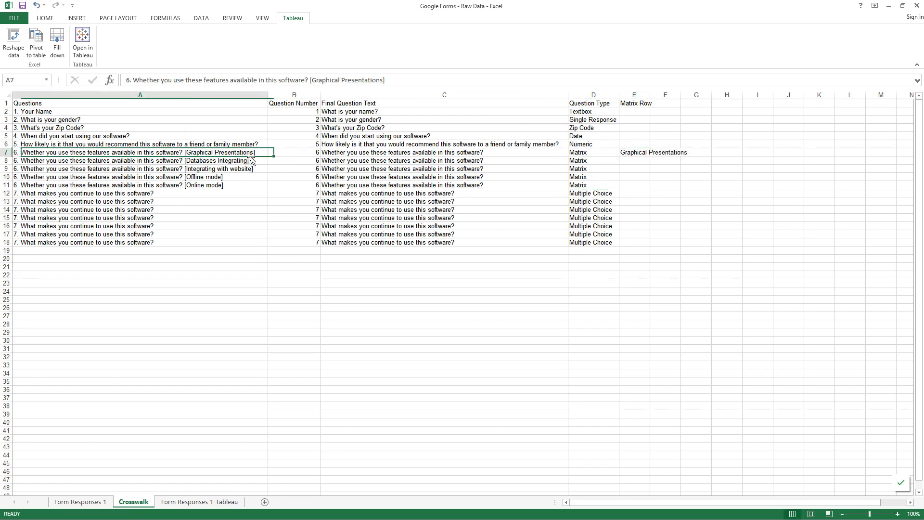
{"action": "left_click", "coordinate": [247, 162]}
{"action": "double_click", "coordinate": [247, 162]}
{"action": "left_click_drag", "start_coordinate": [247, 161], "coordinate": [190, 160]}
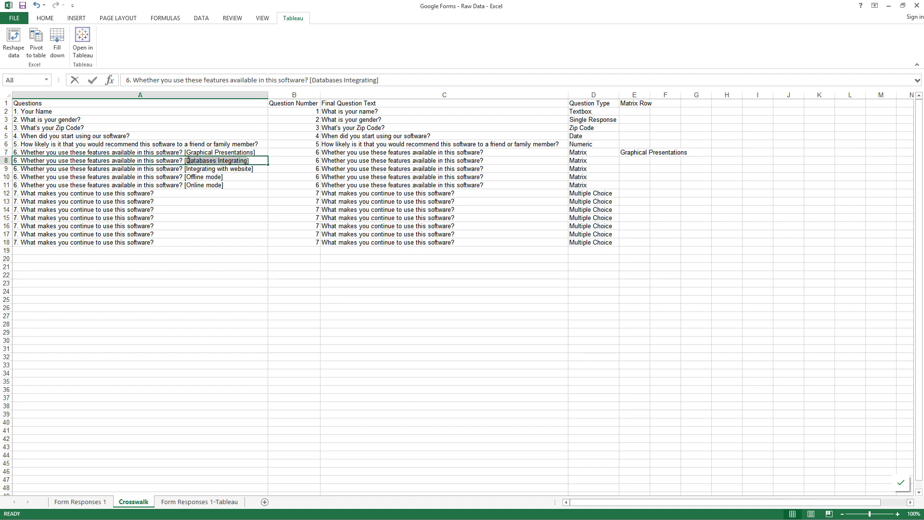
{"action": "key", "text": "ctrl+c"}
{"action": "left_click", "coordinate": [630, 161]}
{"action": "key", "text": "ctrl+v"}
Copy the bracketed text "Integrating with website" from the question in A9 into the Matrix Row cell E9
{"action": "left_click", "coordinate": [246, 169]}
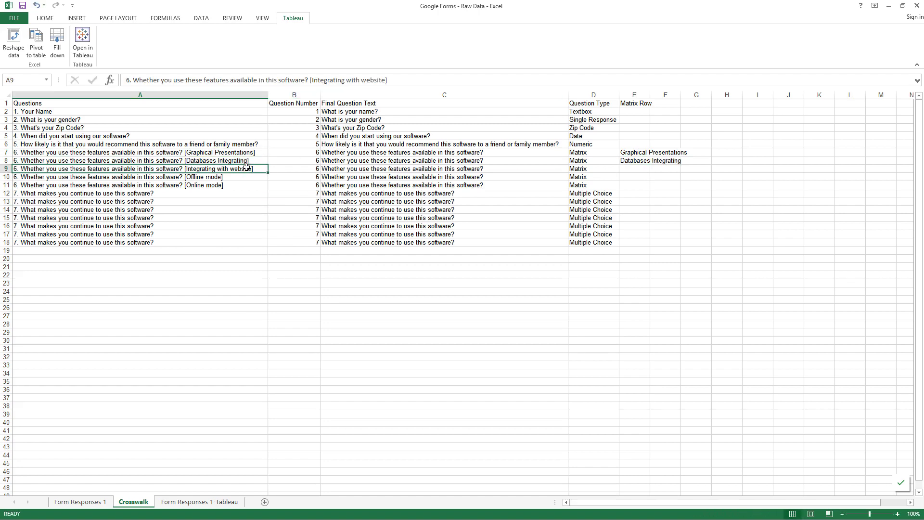
{"action": "double_click", "coordinate": [247, 168]}
{"action": "left_click_drag", "start_coordinate": [247, 169], "coordinate": [187, 169]}
{"action": "key", "text": "ctrl+c"}
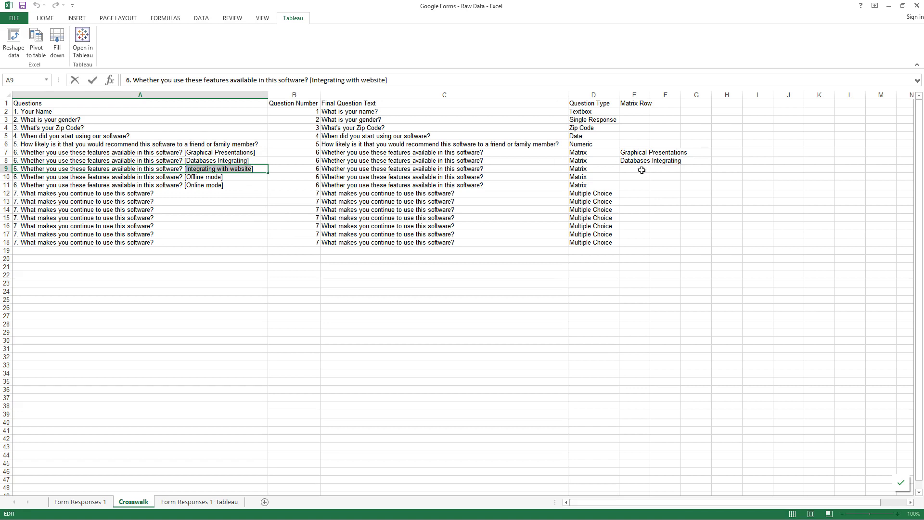
{"action": "left_click", "coordinate": [634, 168]}
{"action": "key", "text": "ctrl+v"}
Copy the bracketed text "Offline mode" from the question in A10 into the Matrix Row cell E10
{"action": "left_click", "coordinate": [250, 170]}
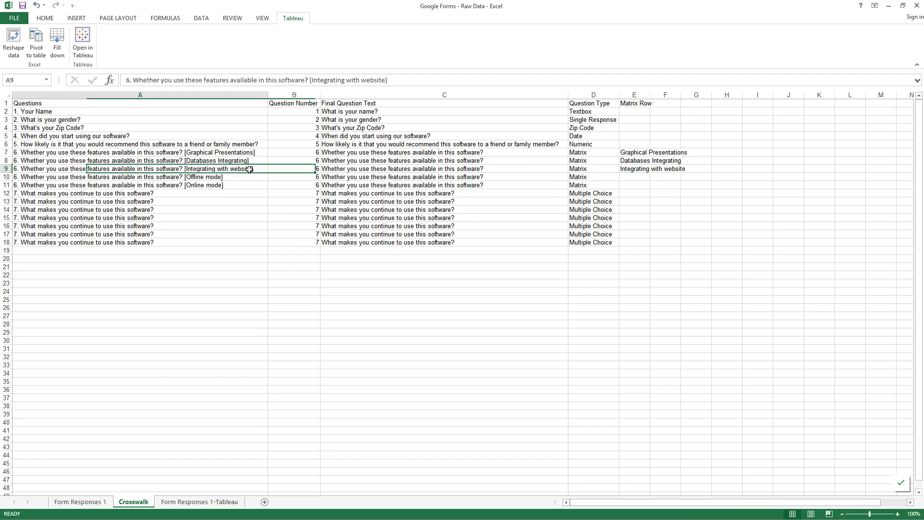
{"action": "left_click", "coordinate": [218, 177]}
{"action": "double_click", "coordinate": [218, 177]}
{"action": "left_click_drag", "start_coordinate": [219, 177], "coordinate": [187, 176]}
{"action": "key", "text": "ctrl+c"}
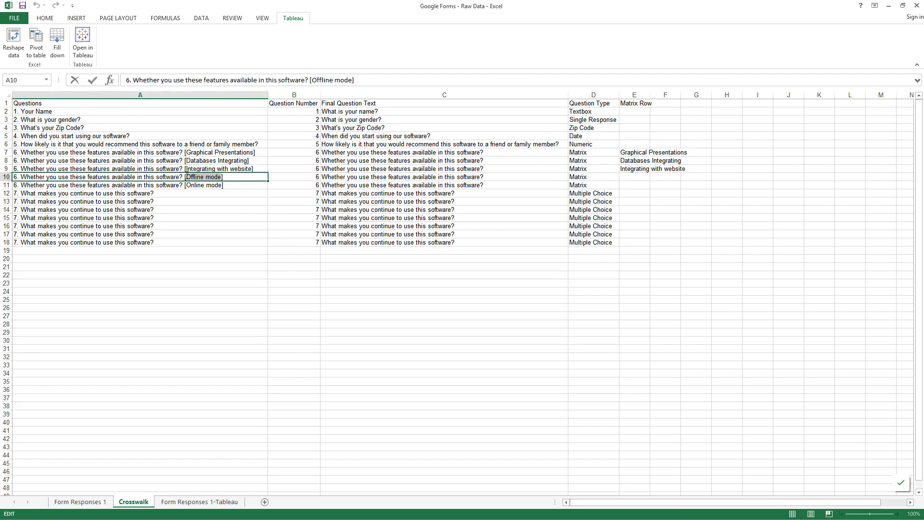
{"action": "left_click", "coordinate": [634, 177]}
{"action": "key", "text": "ctrl+v"}
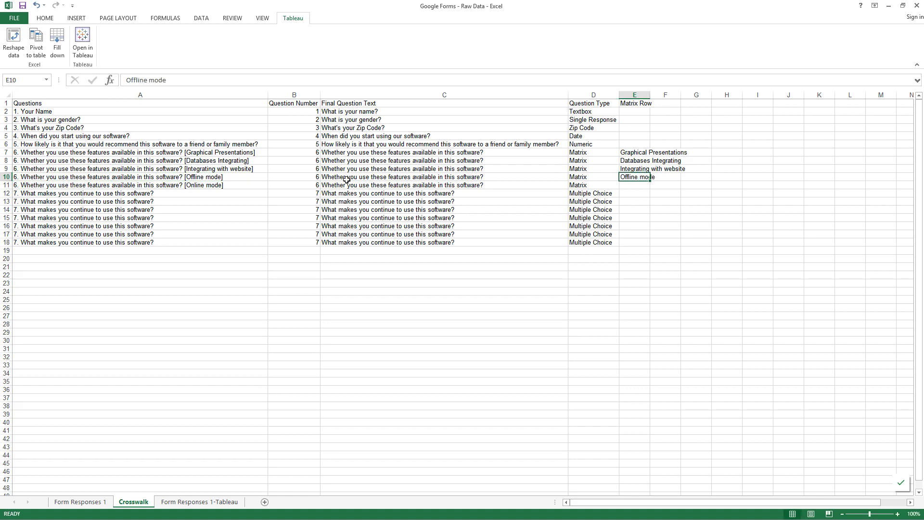
Copy the bracketed text "Online mode" from the question in A11 into the Matrix Row cell E11
{"action": "left_click", "coordinate": [217, 185]}
{"action": "double_click", "coordinate": [221, 185]}
{"action": "left_click_drag", "start_coordinate": [221, 185], "coordinate": [184, 187]}
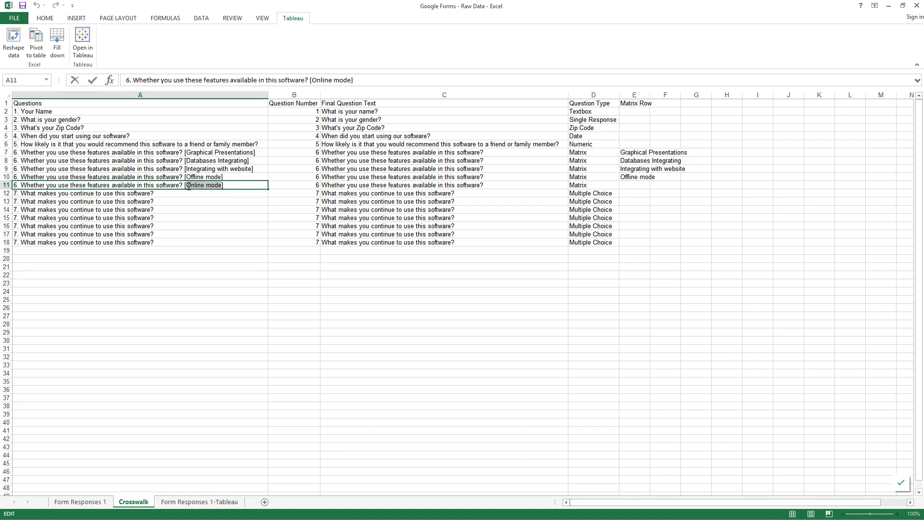
{"action": "key", "text": "ctrl+c"}
{"action": "left_click", "coordinate": [630, 187]}
{"action": "key", "text": "ctrl+v"}
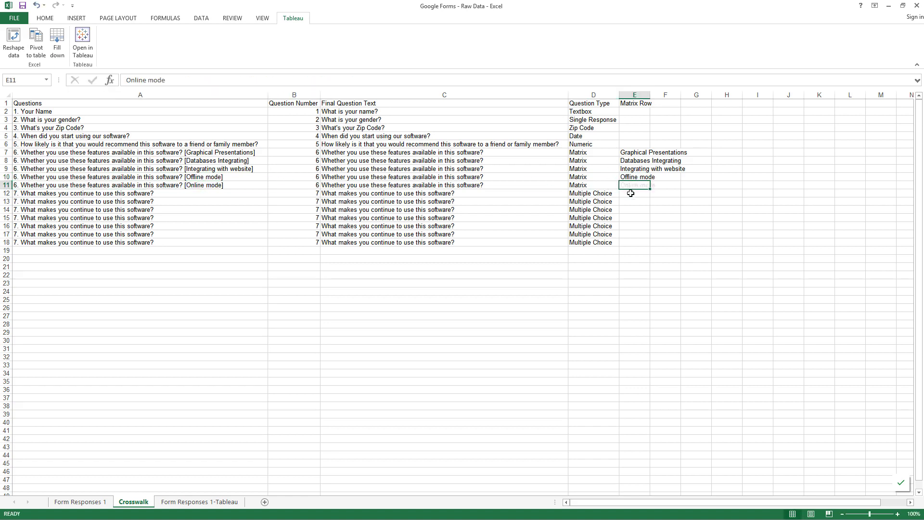
Fit the width of the Matrix Row column to its contents
{"action": "left_click", "coordinate": [637, 208]}
{"action": "double_click", "coordinate": [650, 92]}
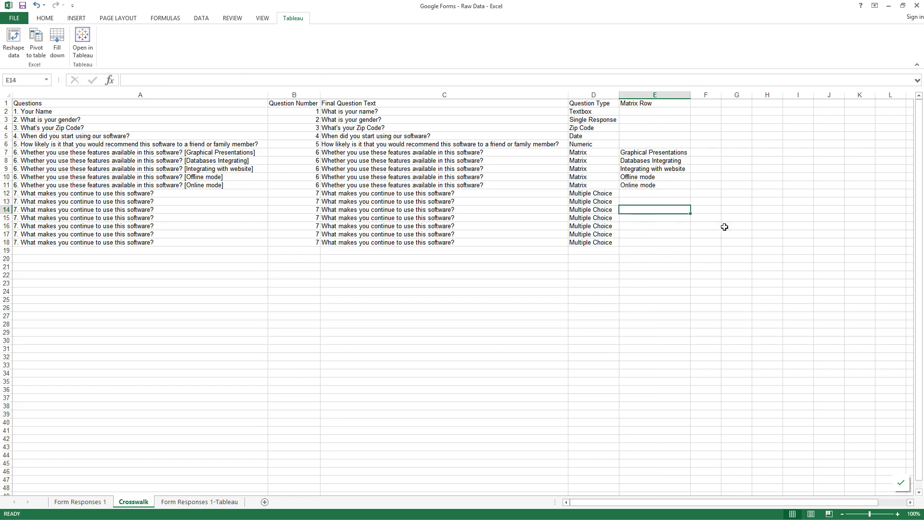
{"action": "left_click", "coordinate": [695, 197]}
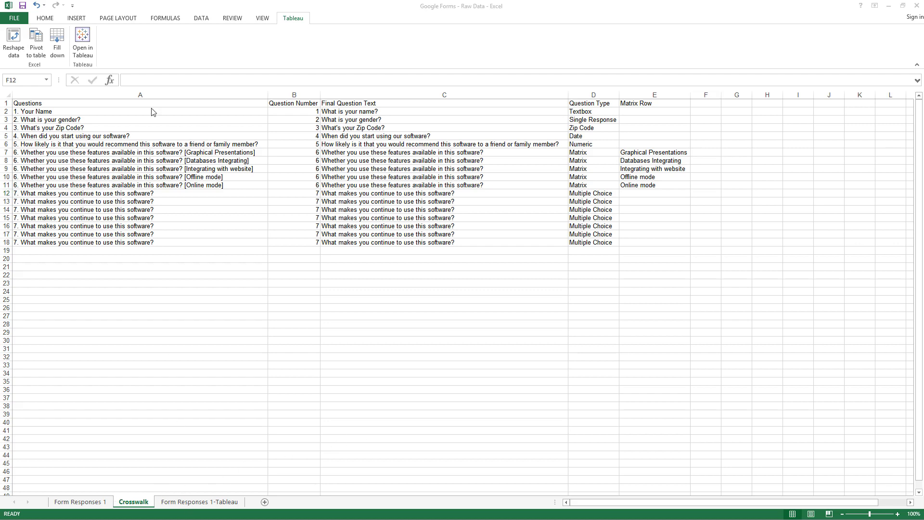
Copy the Crosswalk headers Question Number through Matrix Row, B1:E1, to D1 of the Form Responses 1-Tableau sheet
{"action": "left_click_drag", "start_coordinate": [294, 103], "coordinate": [651, 101]}
{"action": "key", "text": "ctrl+c"}
{"action": "left_click_drag", "start_coordinate": [144, 423], "coordinate": [200, 493]}
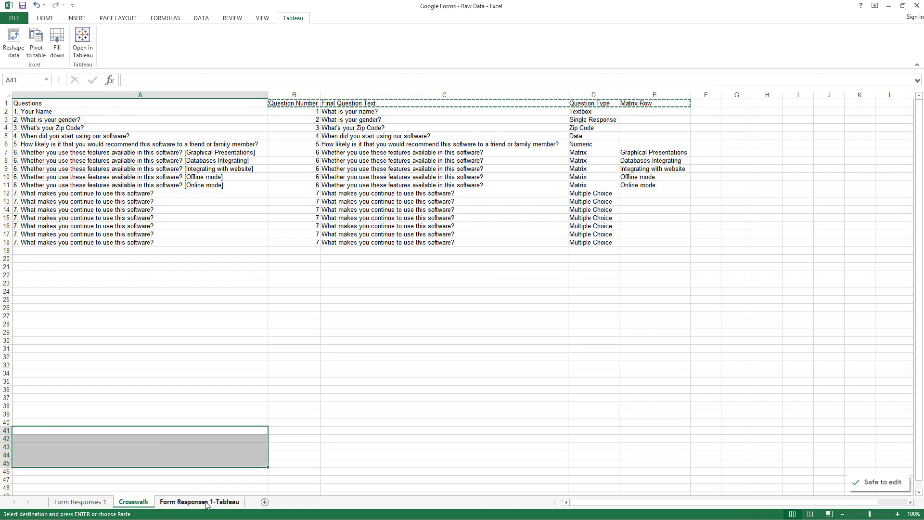
{"action": "left_click", "coordinate": [202, 501]}
{"action": "left_click", "coordinate": [122, 104]}
{"action": "key", "text": "ctrl+v"}
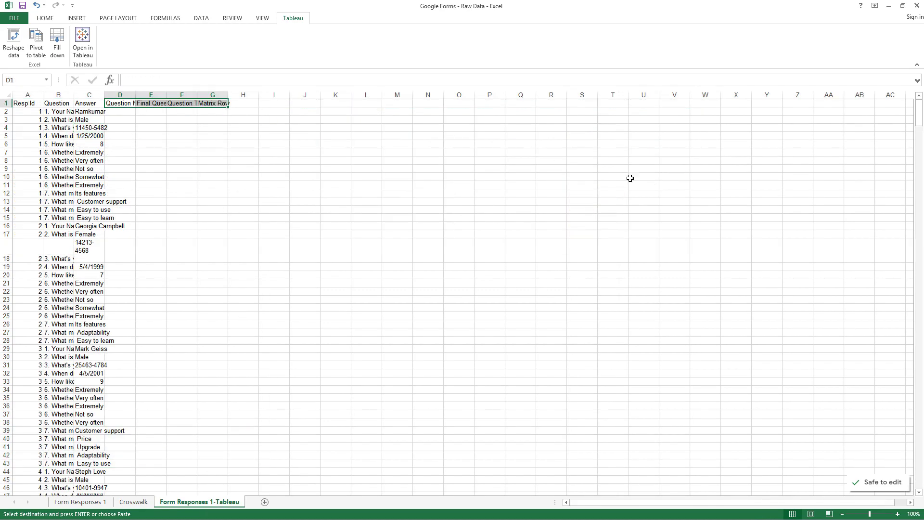
Start a VLOOKUP formula in D2 with the question in B2 as lookup value, locking only its column ($B2)
{"action": "left_click", "coordinate": [118, 114]}
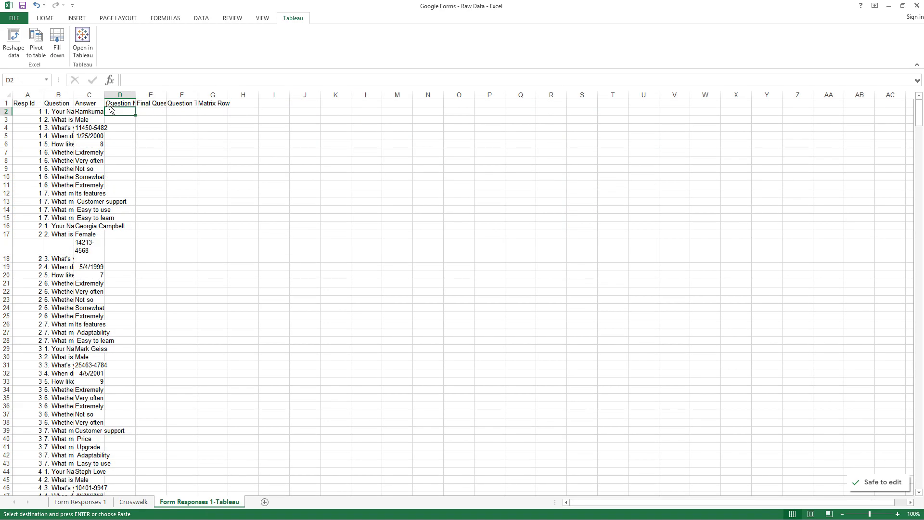
{"action": "type", "text": "=VLOOKUP("}
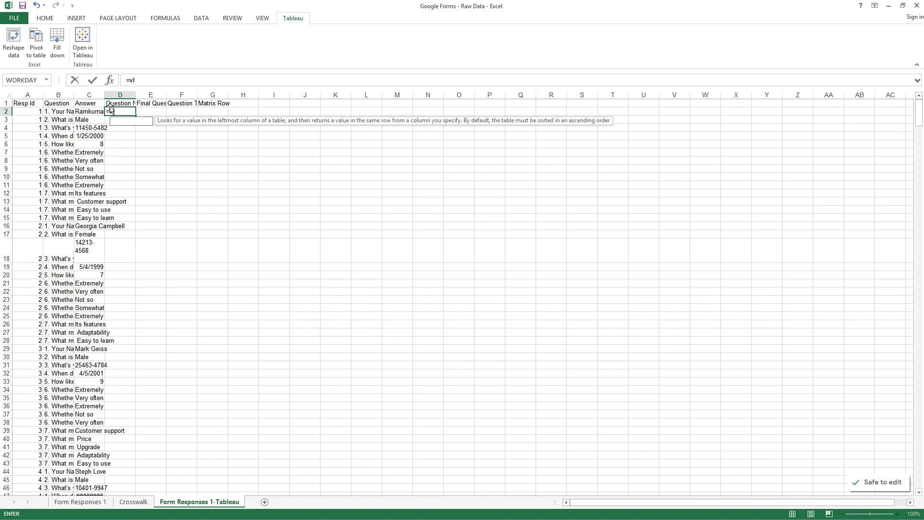
{"action": "left_click", "coordinate": [62, 111]}
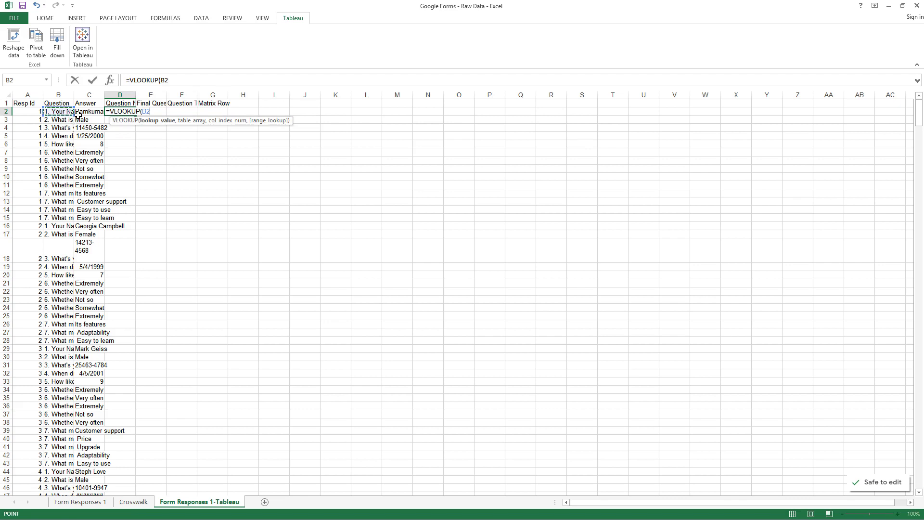
{"action": "key", "text": "F4"}
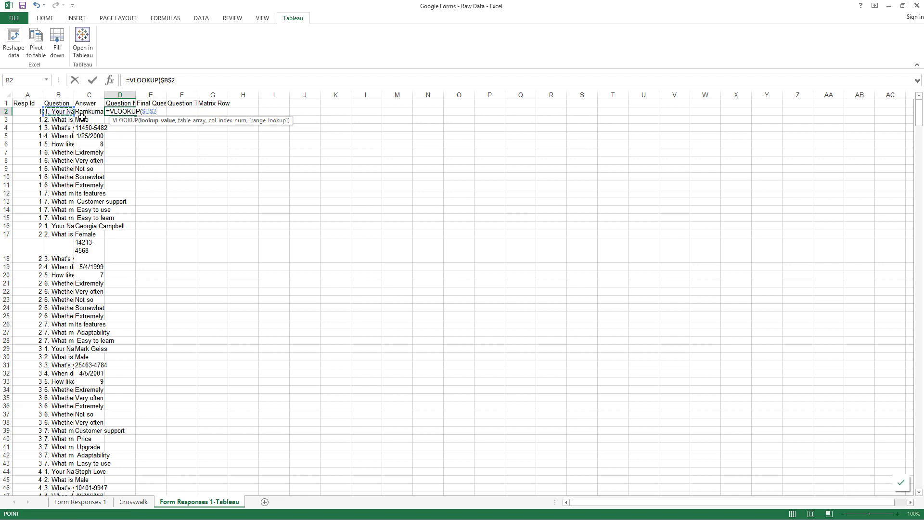
{"action": "key", "text": "F4"}
{"action": "key", "text": "F4"}
{"action": "type", "text": ","}
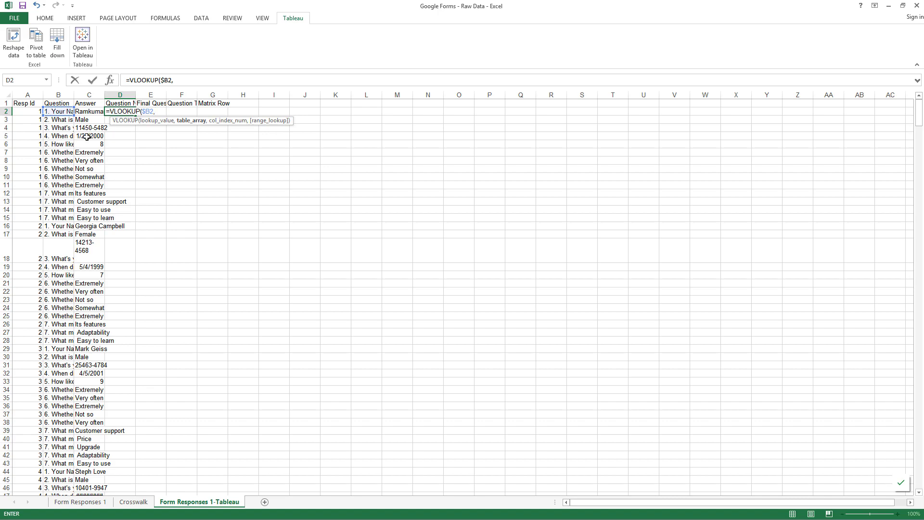
Complete the D2 lookup with the absolute Crosswalk range $A$2:$E$18, column index 2 and FALSE for an exact match
{"action": "left_click", "coordinate": [133, 502]}
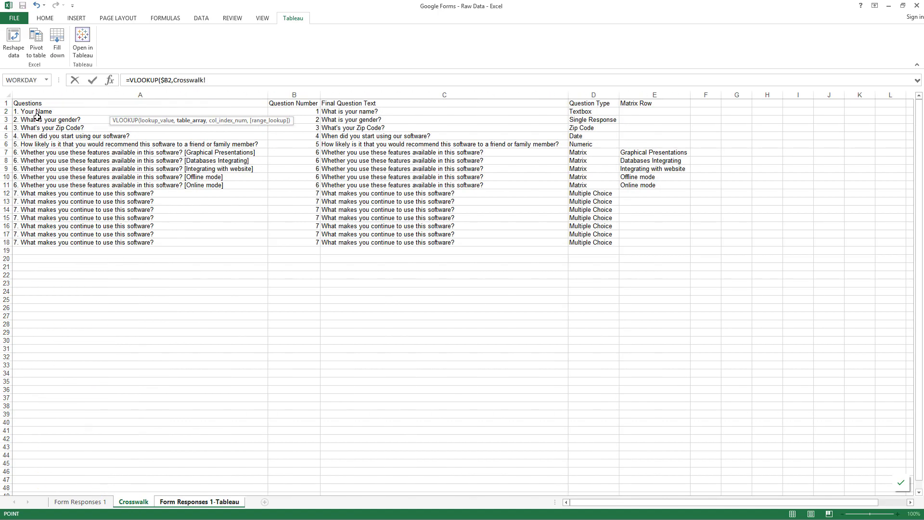
{"action": "left_click_drag", "start_coordinate": [31, 113], "coordinate": [655, 242]}
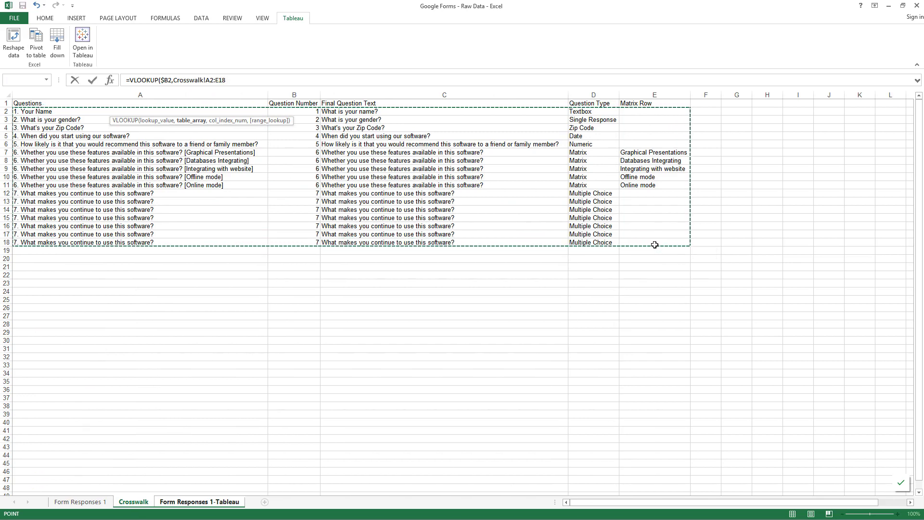
{"action": "key", "text": "F4"}
{"action": "type", "text": ",,"}
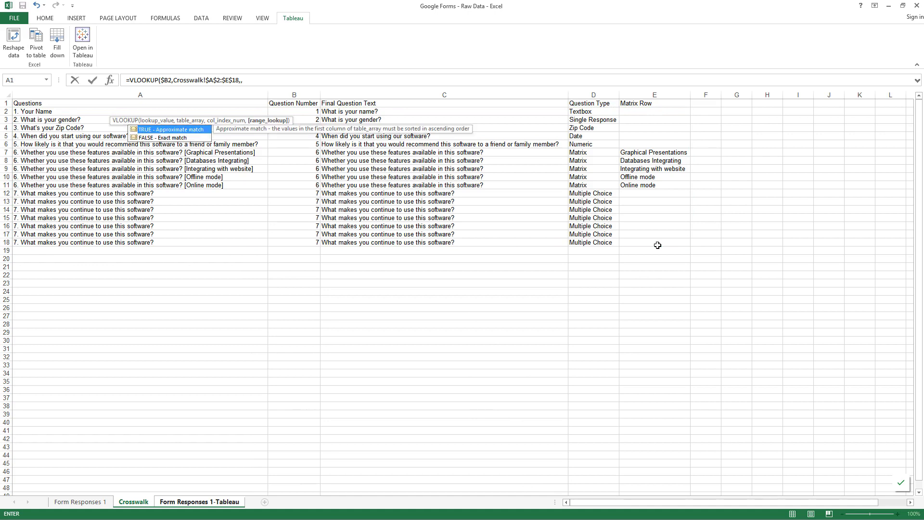
{"action": "key", "text": "Left"}
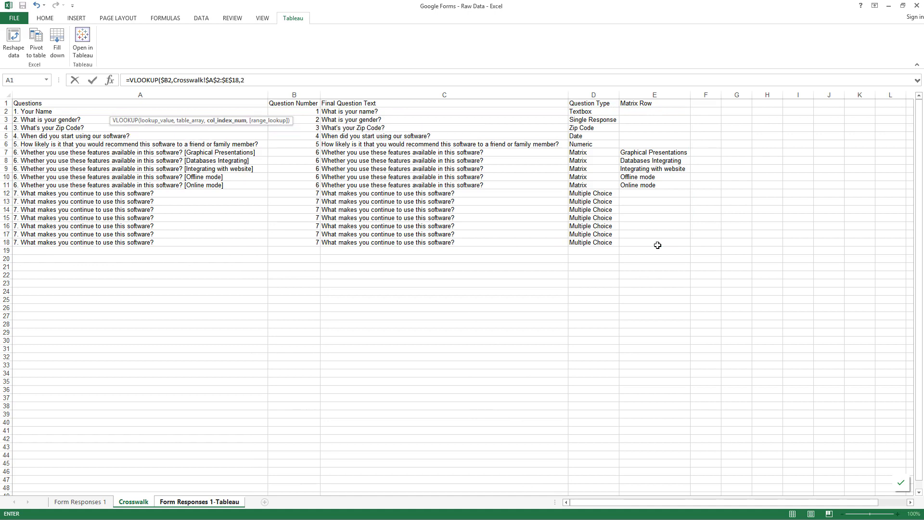
{"action": "type", "text": "2"}
{"action": "key", "text": "Right"}
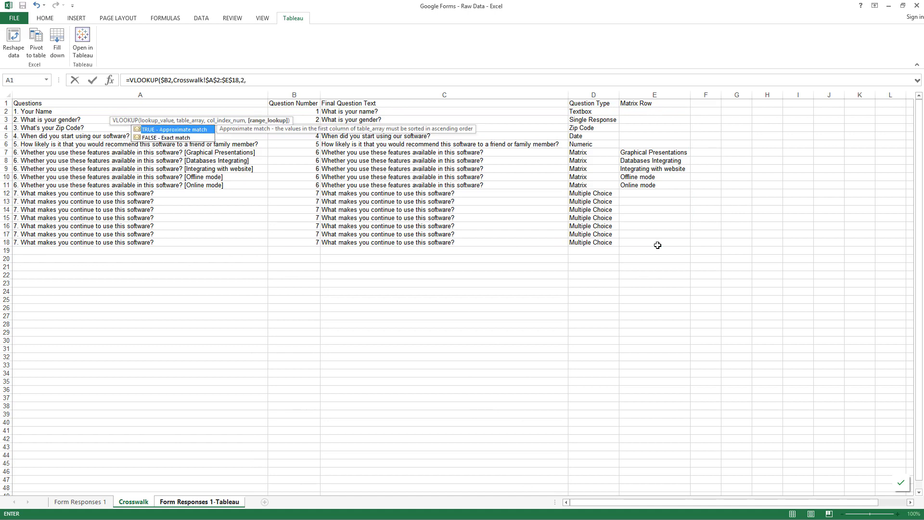
{"action": "type", "text": "false)"}
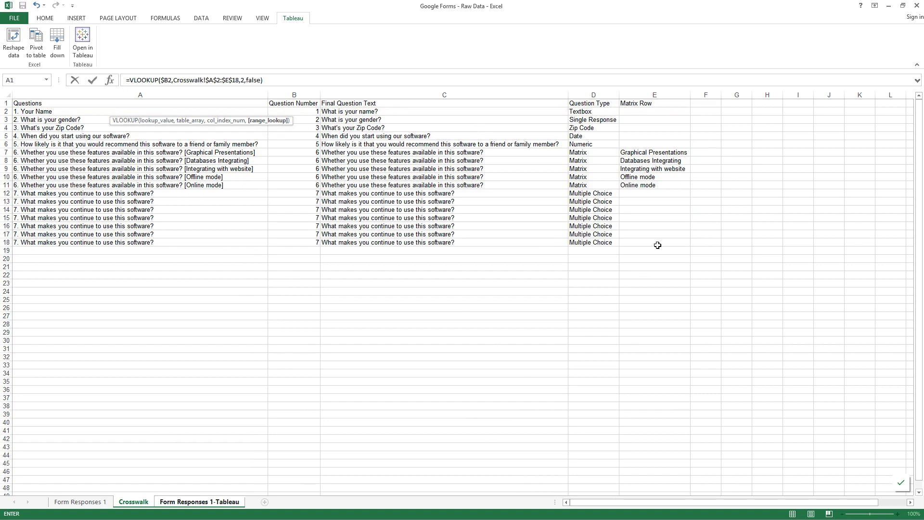
{"action": "key", "text": "Return"}
Copy the D2 lookup formula across to G2 and set the column index in E2 to 3 for Final Question Text
{"action": "left_click", "coordinate": [128, 111]}
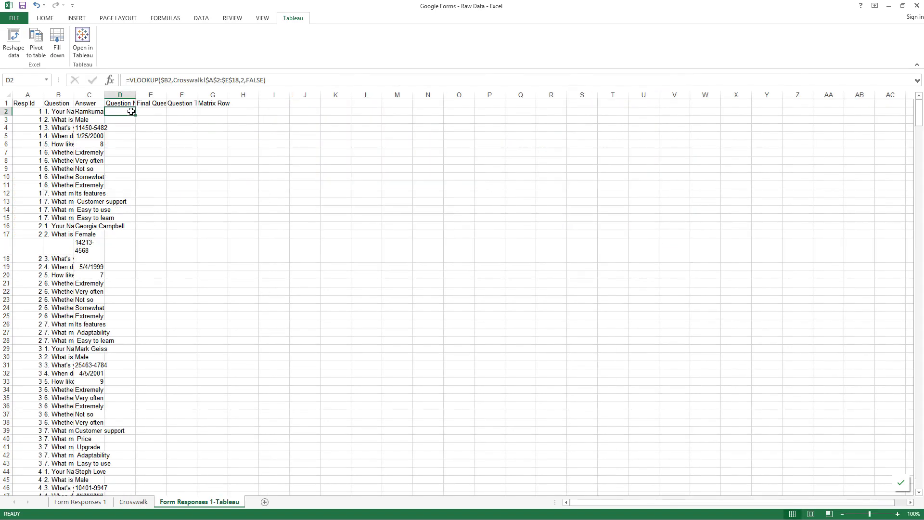
{"action": "left_click_drag", "start_coordinate": [135, 115], "coordinate": [231, 115]}
{"action": "left_click", "coordinate": [154, 111]}
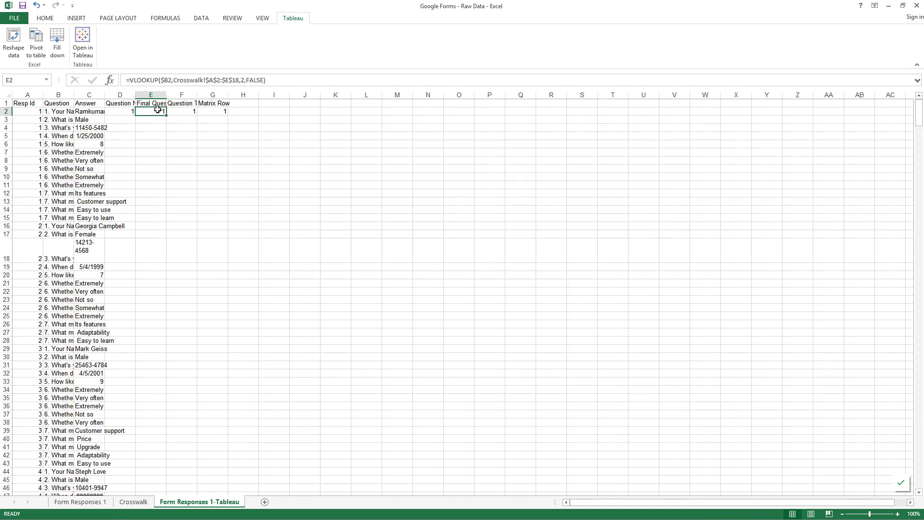
{"action": "left_click", "coordinate": [245, 80]}
{"action": "key", "text": "BackSpace"}
{"action": "type", "text": "3"}
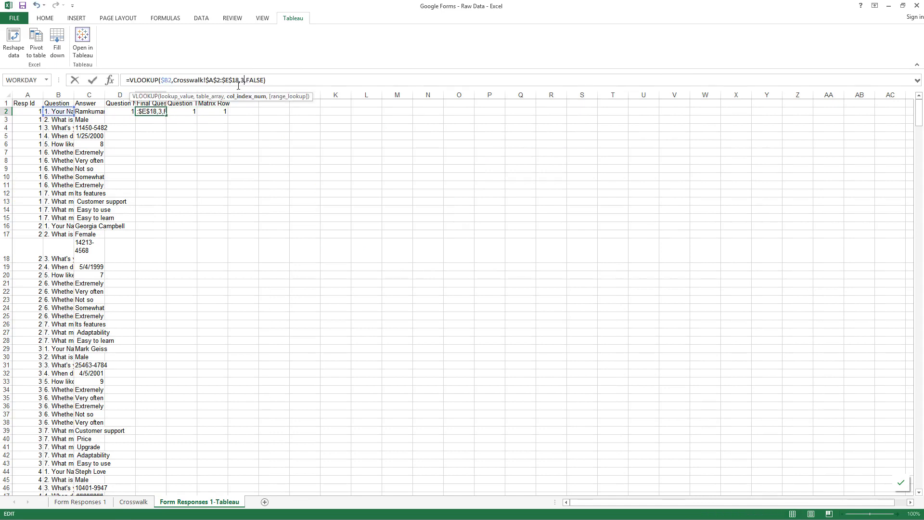
{"action": "key", "text": "Return"}
Set the VLOOKUP column index in F2 to 4 for the Question Type
{"action": "left_click", "coordinate": [191, 111]}
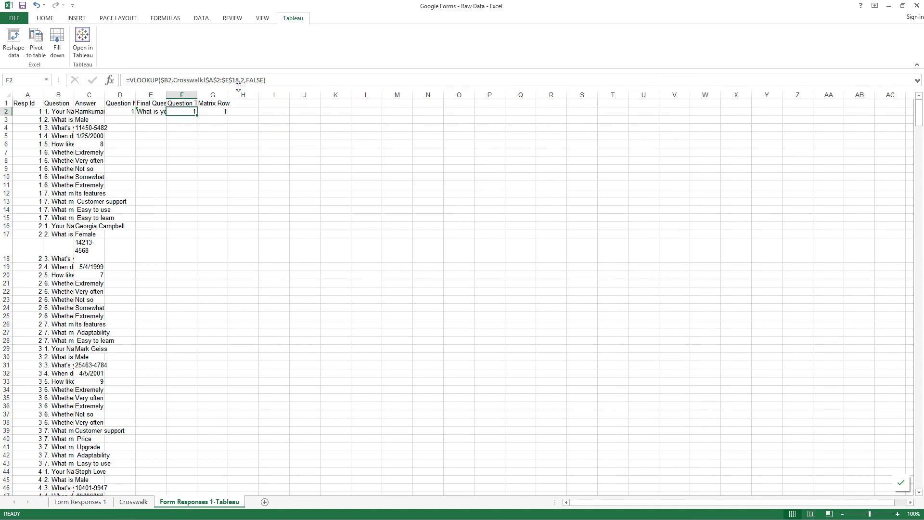
{"action": "left_click", "coordinate": [244, 79]}
{"action": "key", "text": "BackSpace"}
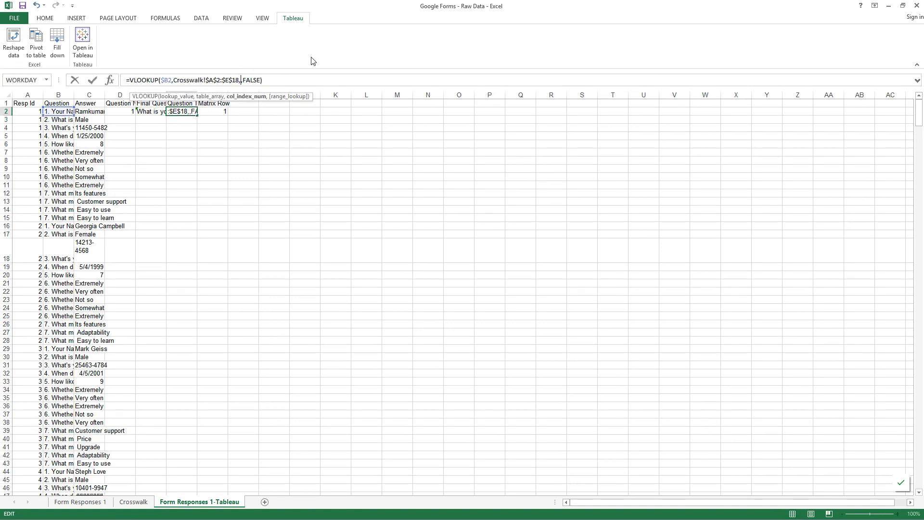
{"action": "type", "text": "4"}
{"action": "key", "text": "Return"}
Set the VLOOKUP column index in G2 to 5 for the Matrix Row
{"action": "left_click", "coordinate": [223, 111]}
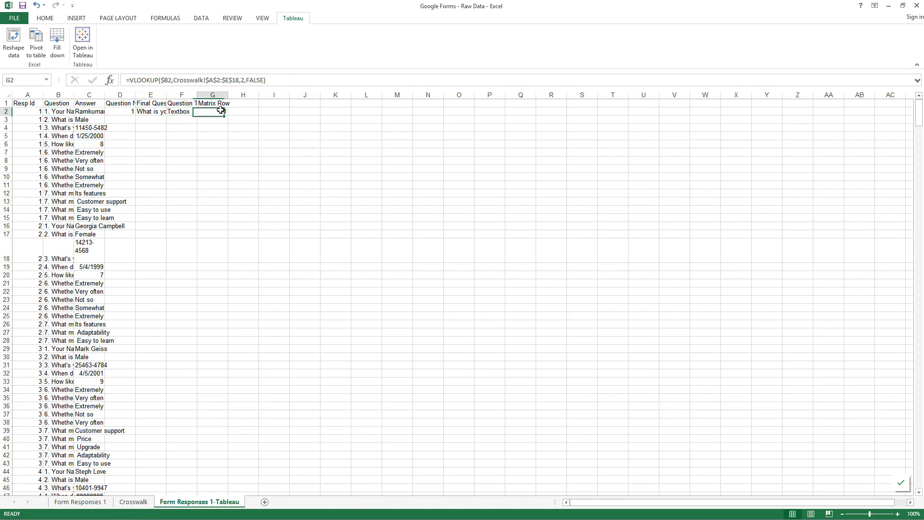
{"action": "left_click", "coordinate": [244, 80]}
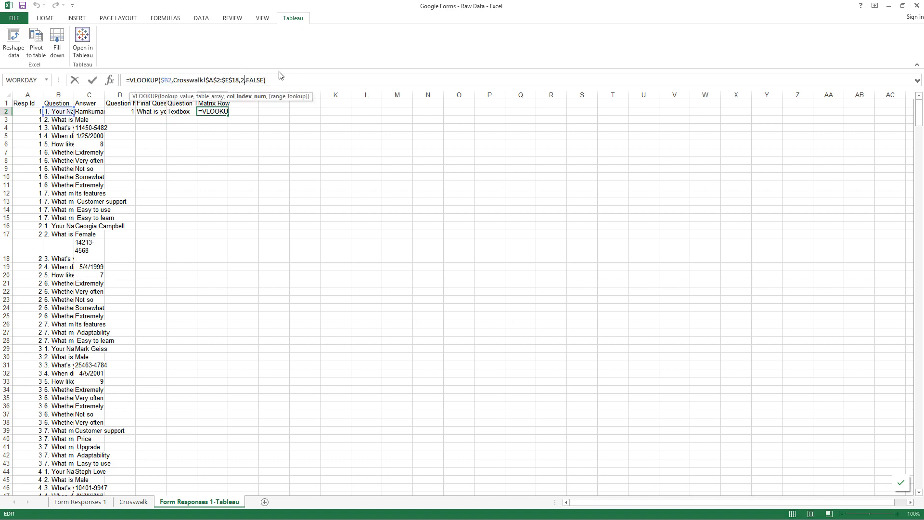
{"action": "key", "text": "BackSpace"}
{"action": "type", "text": "5"}
{"action": "key", "text": "Return"}
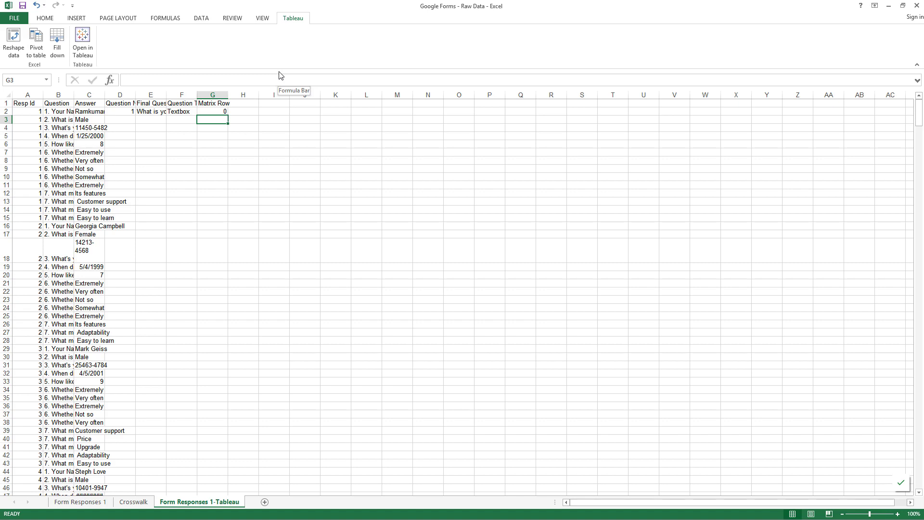
Fill the lookup formulas in D2:G2 down through all response rows
{"action": "left_click_drag", "start_coordinate": [115, 111], "coordinate": [223, 113]}
{"action": "double_click", "coordinate": [227, 115]}
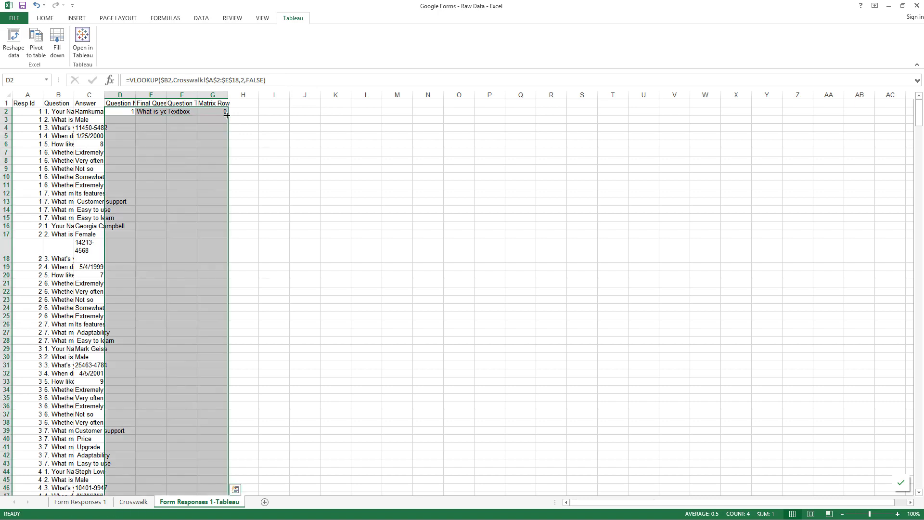
{"action": "left_click", "coordinate": [321, 175]}
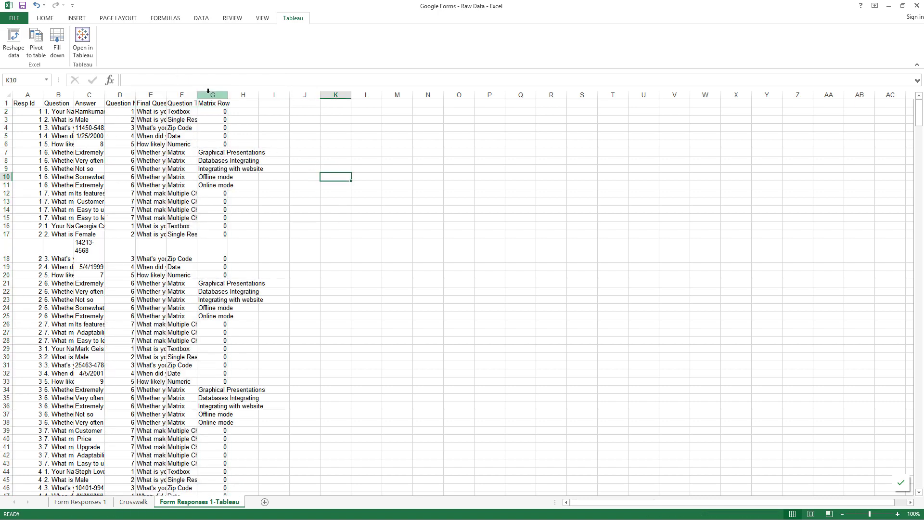
Widen columns A through G to one equal width so their contents are easier to read
{"action": "left_click_drag", "start_coordinate": [211, 94], "coordinate": [28, 94]}
{"action": "left_click_drag", "start_coordinate": [228, 95], "coordinate": [317, 95]}
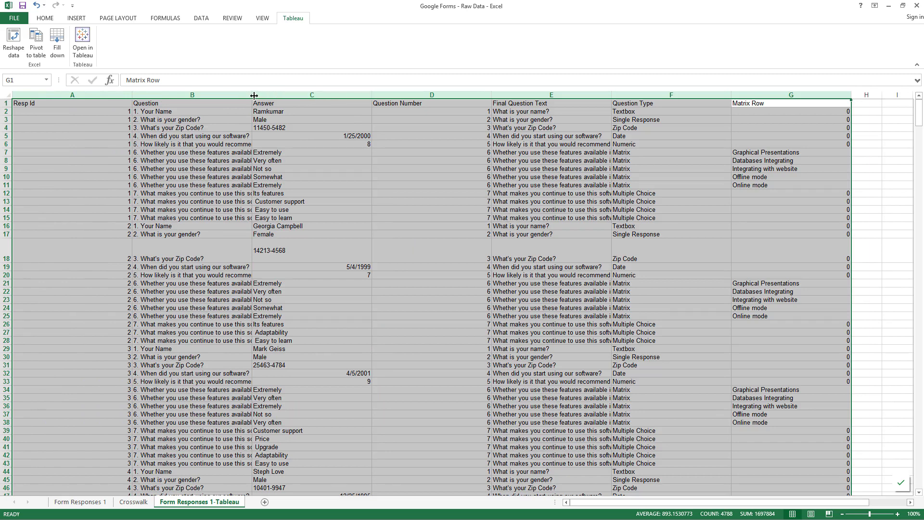
{"action": "left_click_drag", "start_coordinate": [251, 94], "coordinate": [219, 95]}
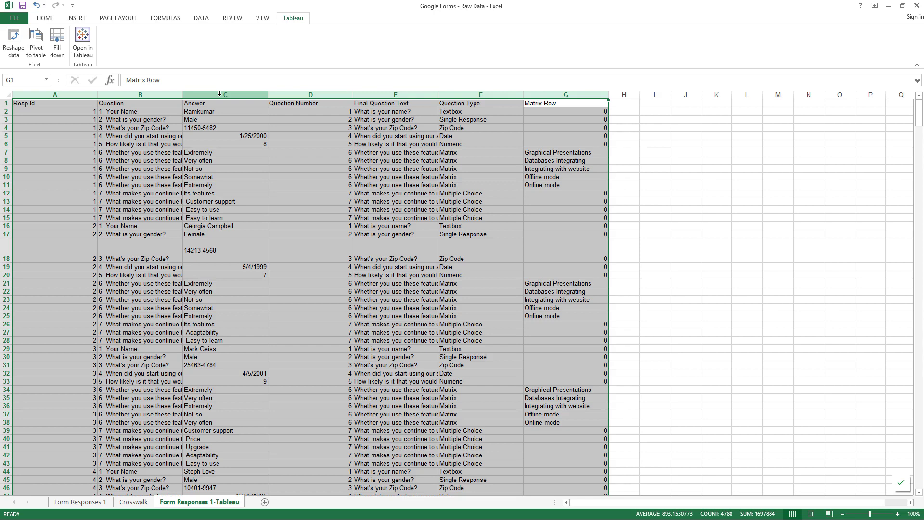
{"action": "left_click", "coordinate": [543, 194]}
Switch to the Tableau workbook connected to the Form Responses 1-Tableau data and maximize its window
{"action": "key", "text": "alt+Tab"}
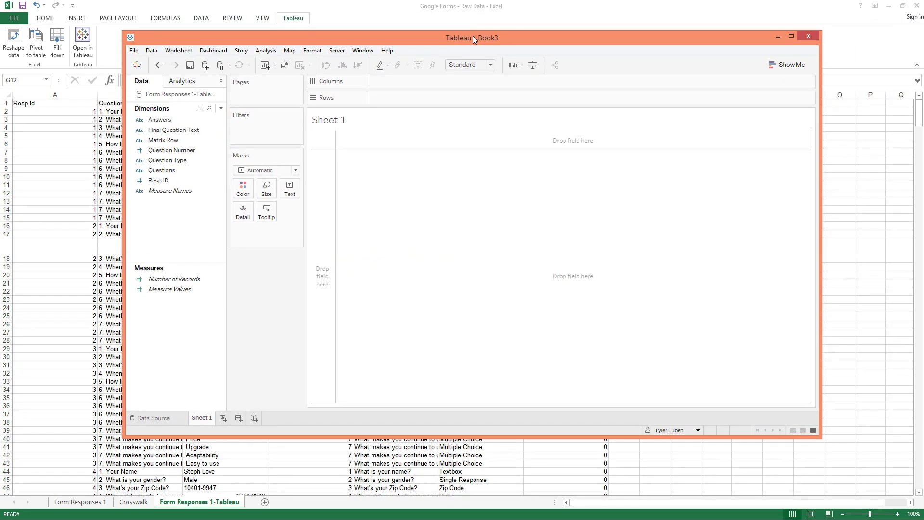
{"action": "double_click", "coordinate": [472, 36]}
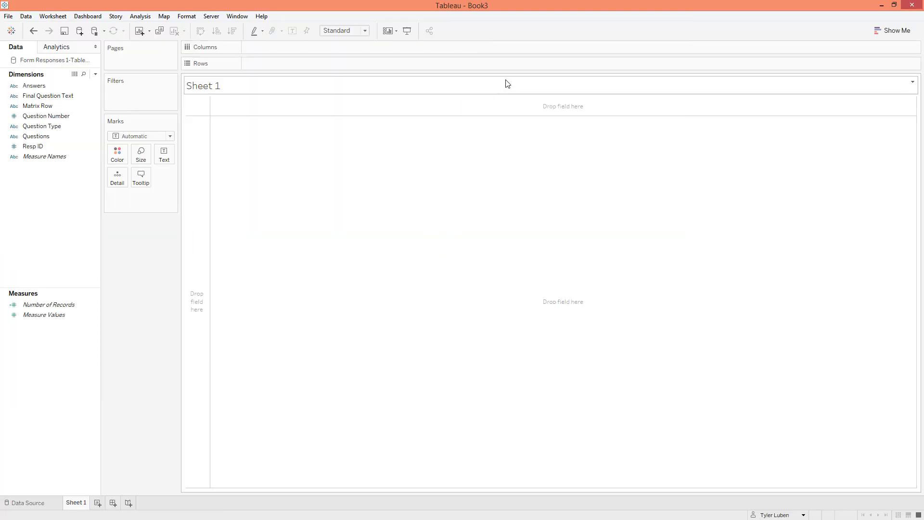
{"action": "left_click", "coordinate": [43, 136]}
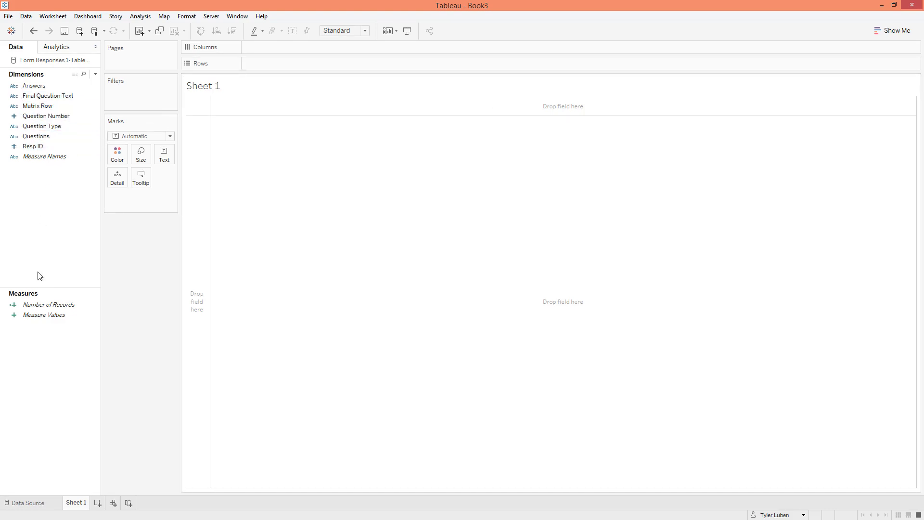
Create a calculated field named Respondent with the formula COUNTD([Resp ID])
{"action": "left_click", "coordinate": [95, 74]}
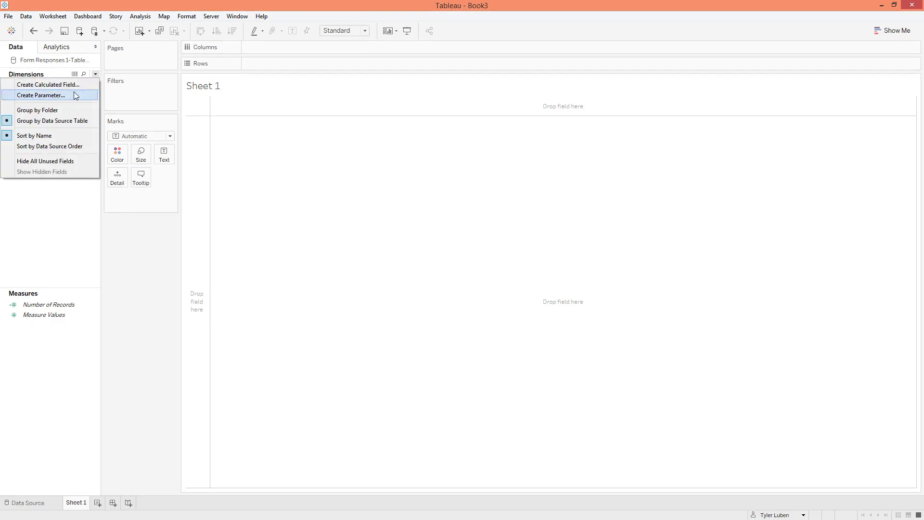
{"action": "left_click", "coordinate": [71, 86]}
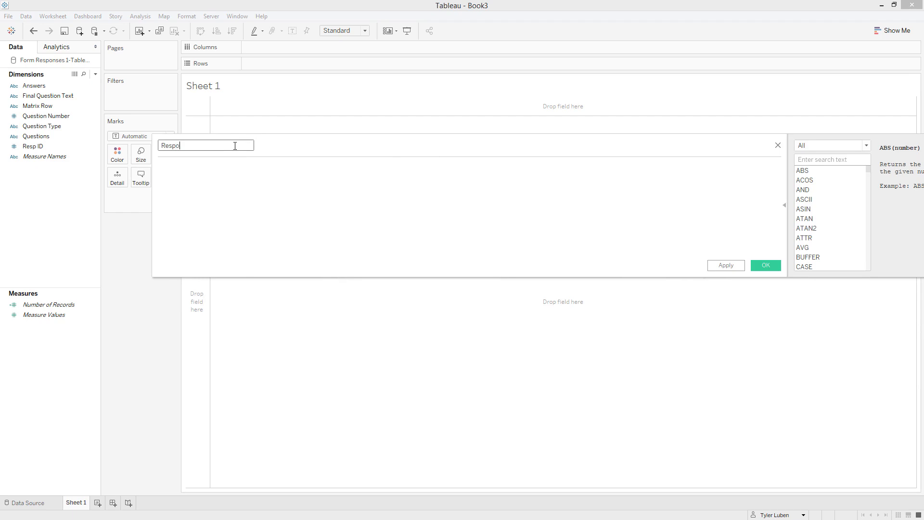
{"action": "type", "text": "Count"}
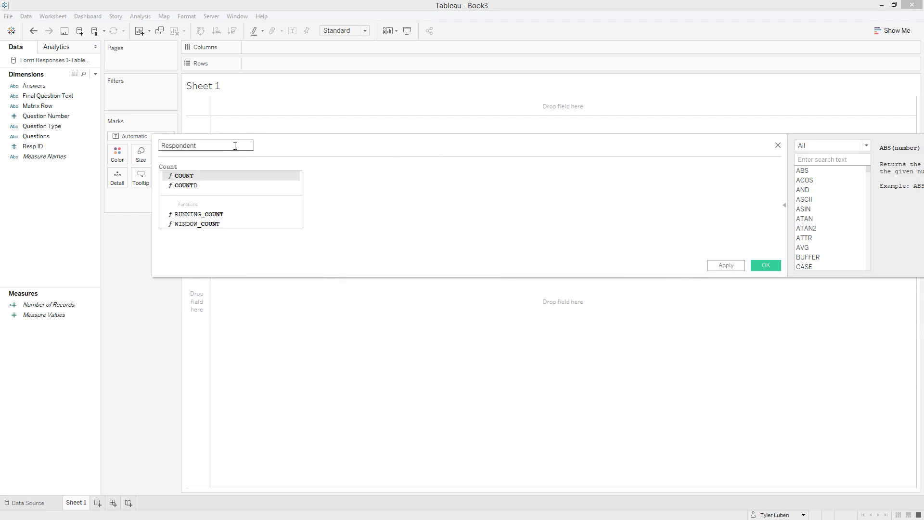
{"action": "key", "text": "Left"}
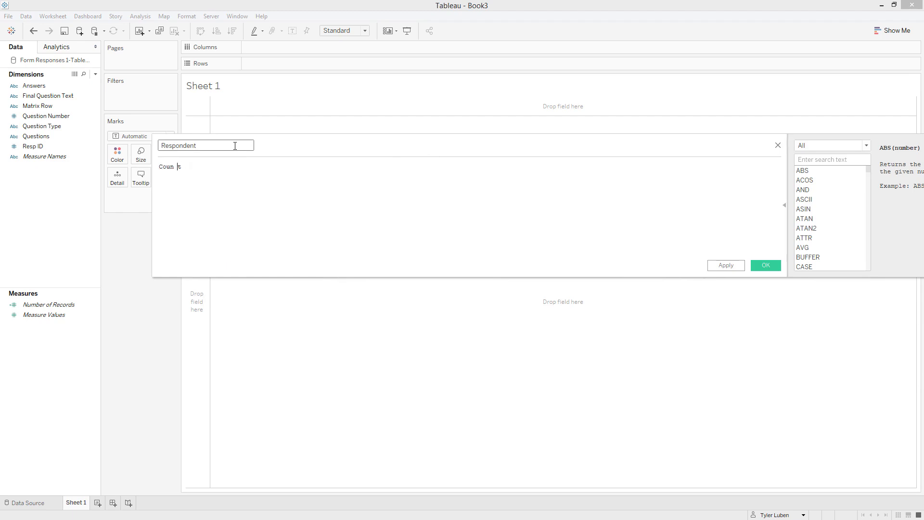
{"action": "key", "text": "BackSpace"}
{"action": "key", "text": "Escape"}
{"action": "type", "text": "d([Resp ID])"}
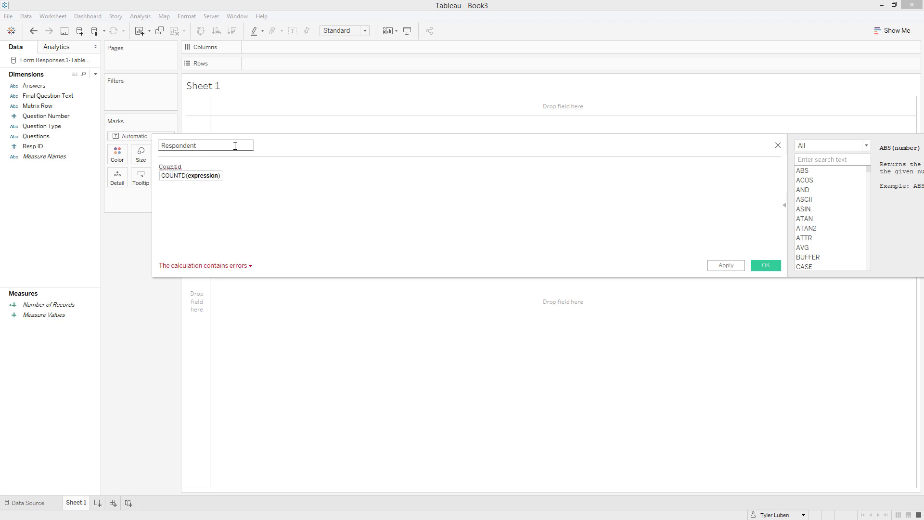
{"action": "key", "text": "Return"}
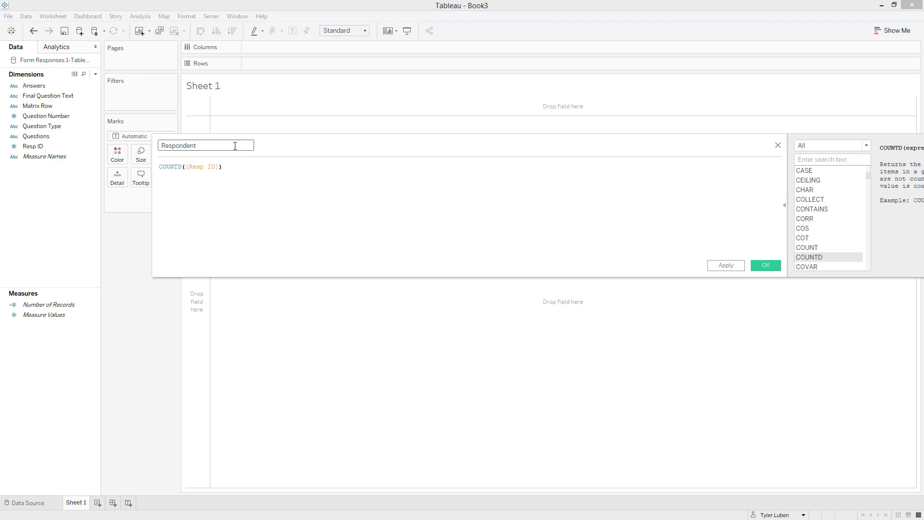
{"action": "left_click", "coordinate": [766, 265]}
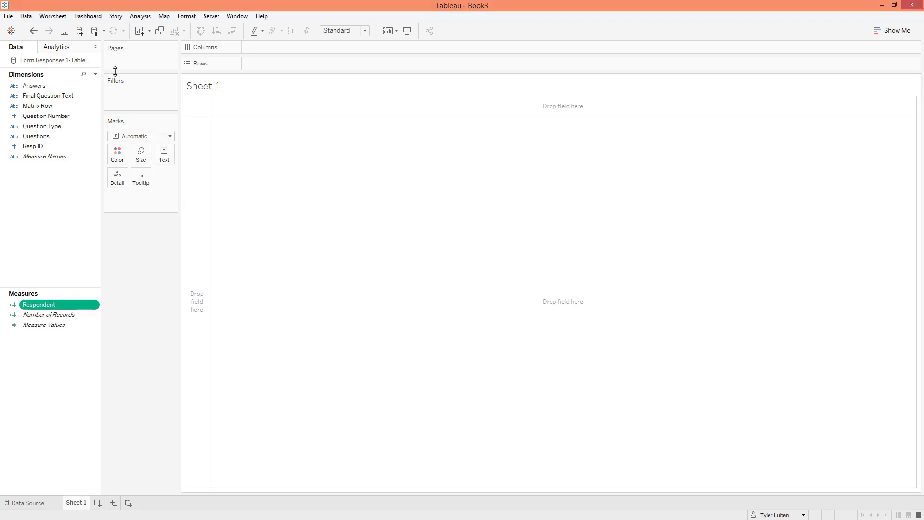
Place the Question Number dimension on Rows of Sheet 1
{"action": "left_click", "coordinate": [59, 118]}
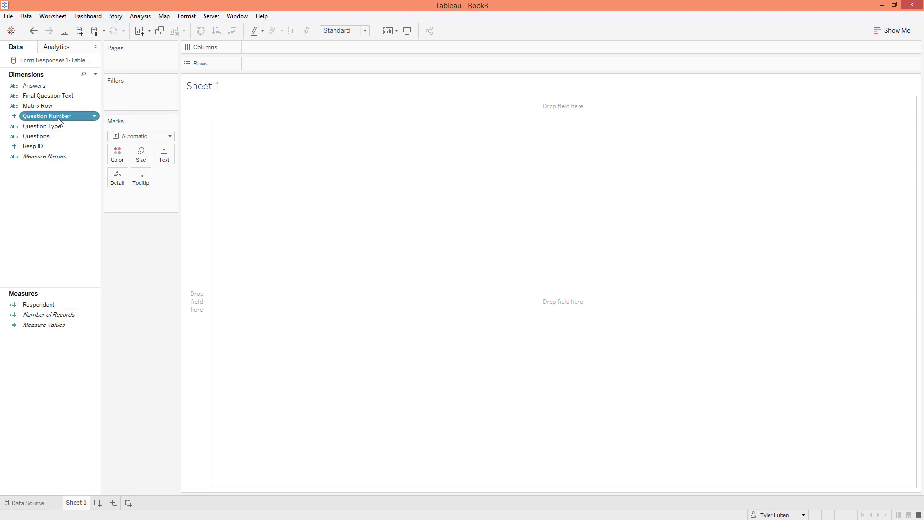
{"action": "left_click_drag", "start_coordinate": [58, 120], "coordinate": [279, 65]}
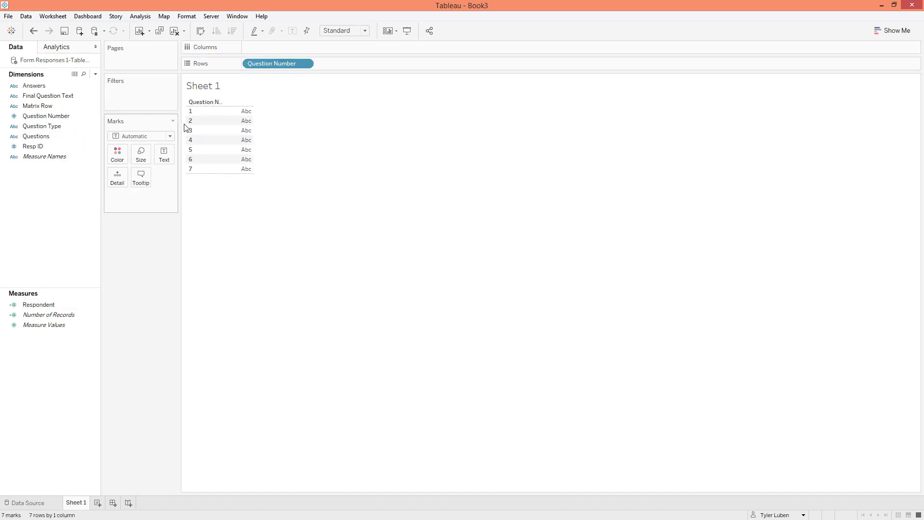
Add Question Type, Final Question Text and Answers to Rows after Question Number, and show the Respondent measure as the table's values
{"action": "left_click_drag", "start_coordinate": [43, 126], "coordinate": [298, 265]}
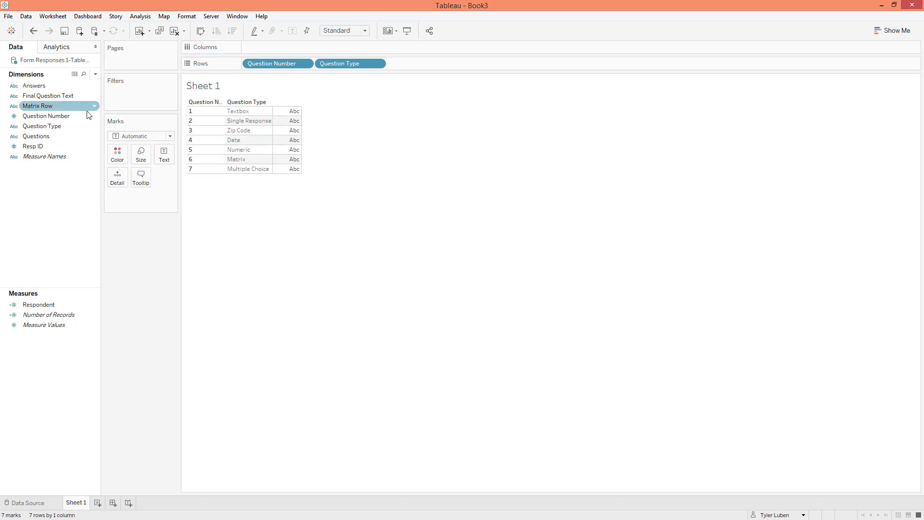
{"action": "left_click_drag", "start_coordinate": [54, 99], "coordinate": [425, 132]}
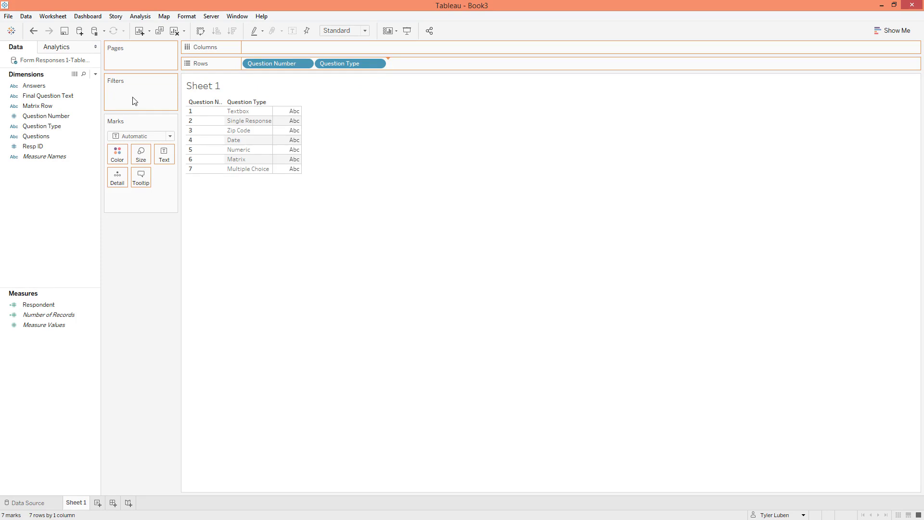
{"action": "left_click_drag", "start_coordinate": [37, 86], "coordinate": [495, 62]}
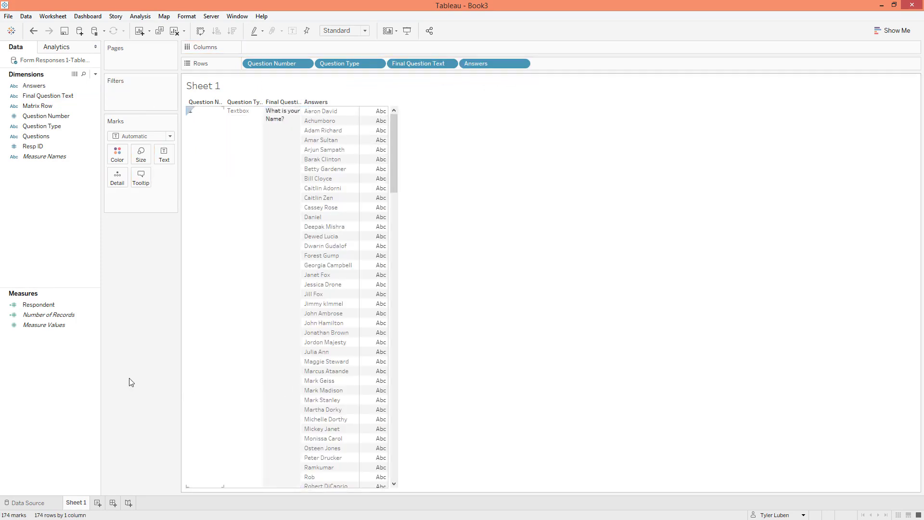
{"action": "left_click", "coordinate": [41, 304]}
{"action": "left_click_drag", "start_coordinate": [41, 305], "coordinate": [378, 161]}
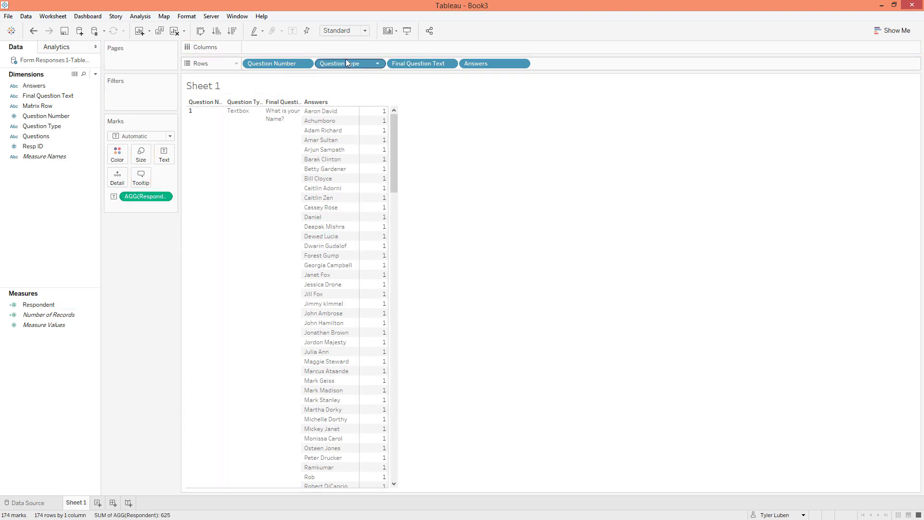
Show a filter for Question Number and change it to a single-value slider set to question 1
{"action": "right_click", "coordinate": [294, 63]}
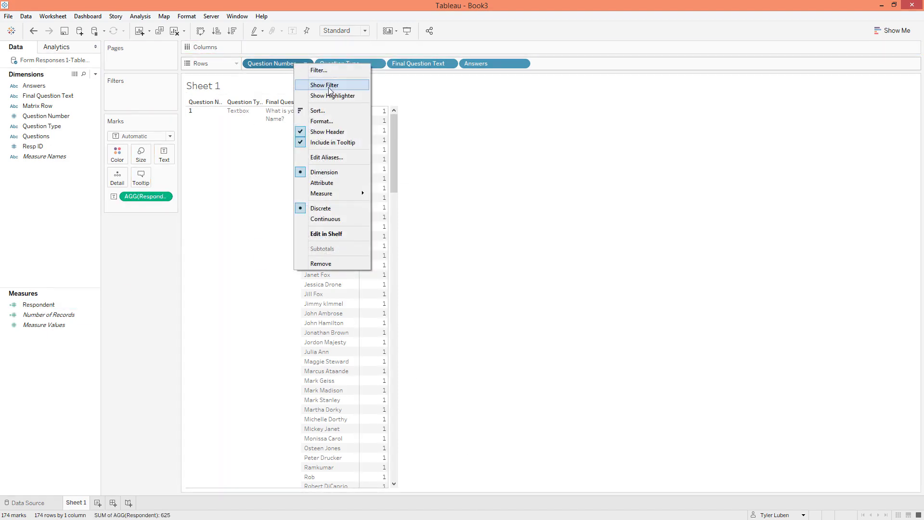
{"action": "left_click", "coordinate": [328, 86]}
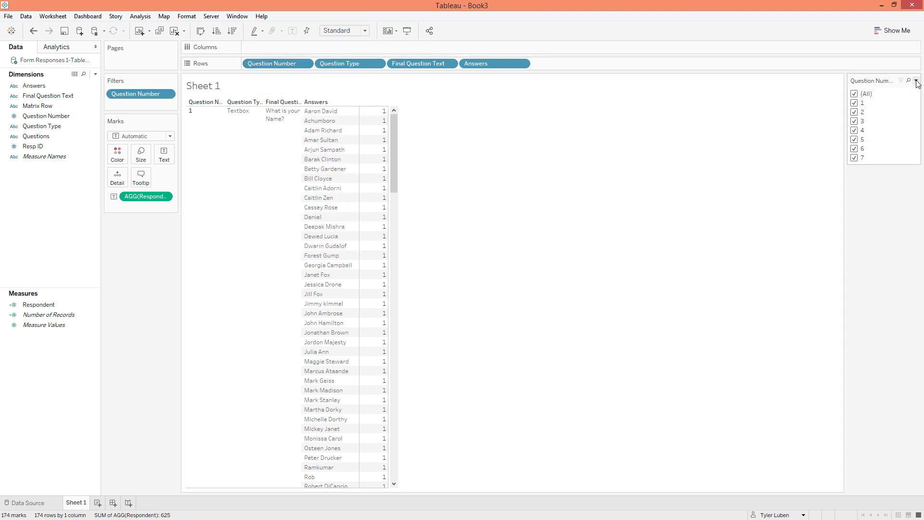
{"action": "left_click", "coordinate": [916, 80]}
{"action": "left_click", "coordinate": [897, 194]}
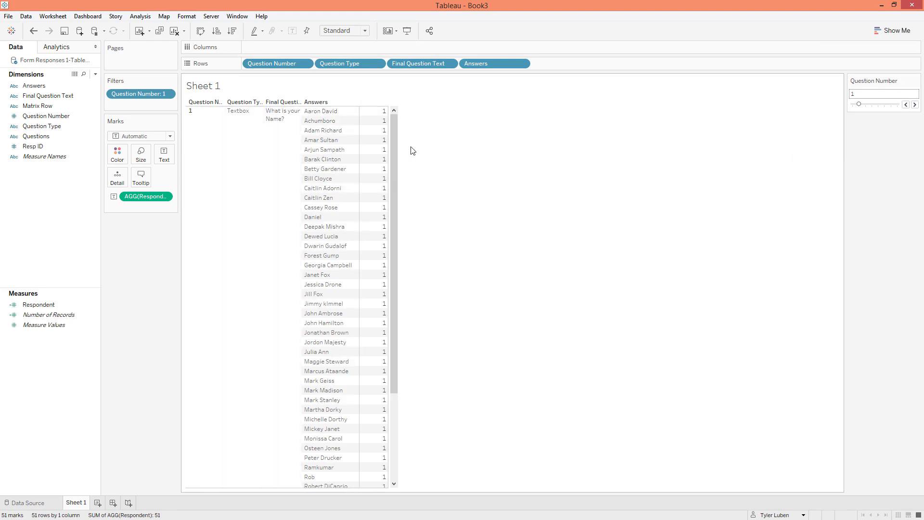
Examine the question 1 answers, then advance the Question Number filter one question at a time to 6, reviewing each question's respondent counts
{"action": "scroll", "coordinate": [356, 192], "scroll_direction": "down", "scroll_amount": 4}
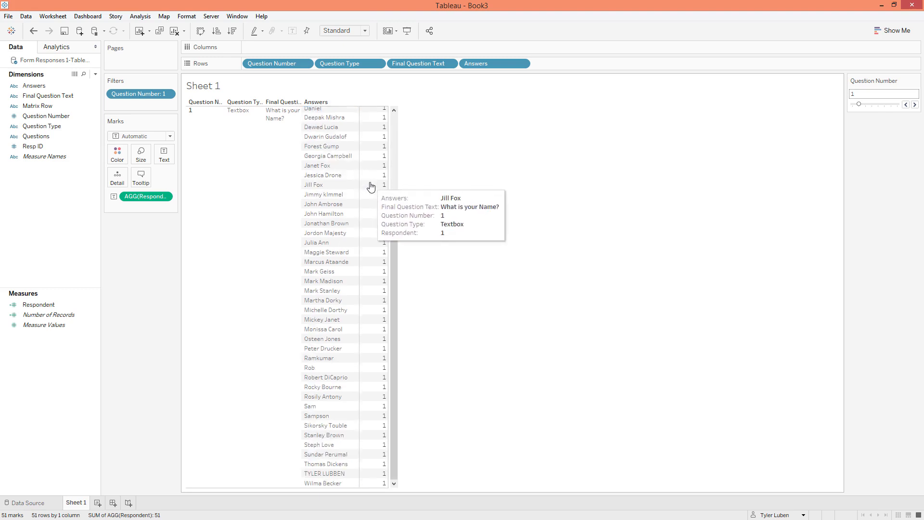
{"action": "scroll", "coordinate": [370, 186], "scroll_direction": "up", "scroll_amount": 4}
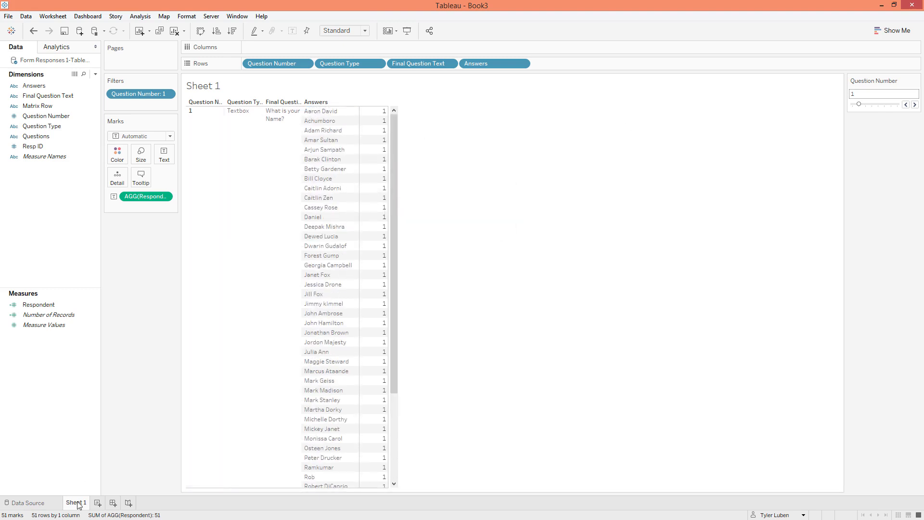
{"action": "mouse_move", "coordinate": [78, 504]}
{"action": "left_click", "coordinate": [914, 104]}
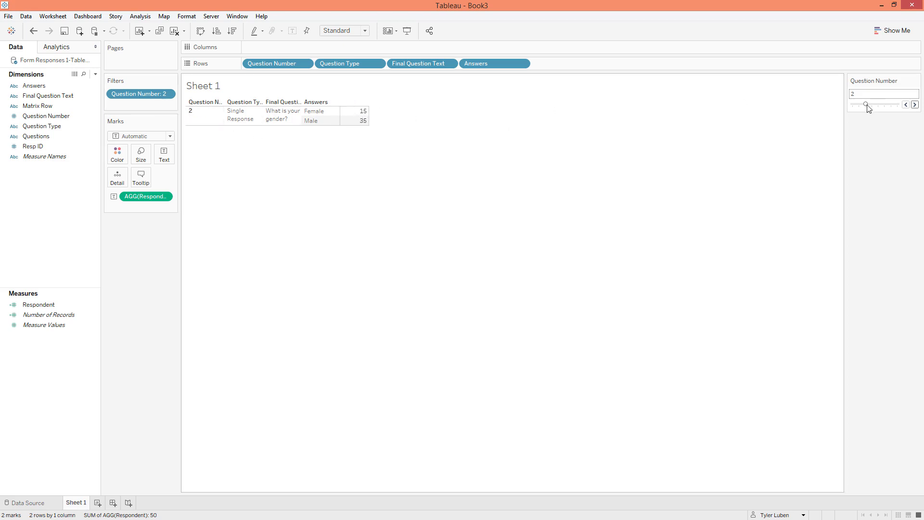
{"action": "left_click", "coordinate": [915, 104]}
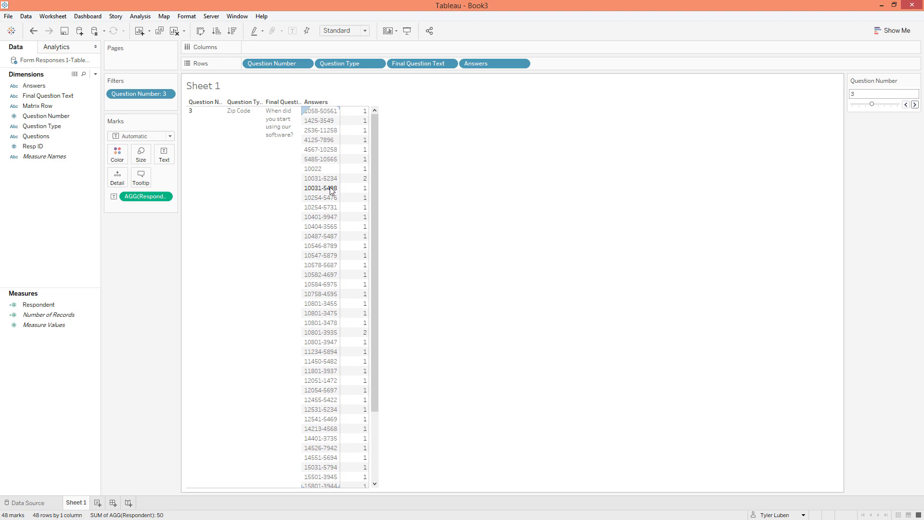
{"action": "left_click", "coordinate": [915, 104]}
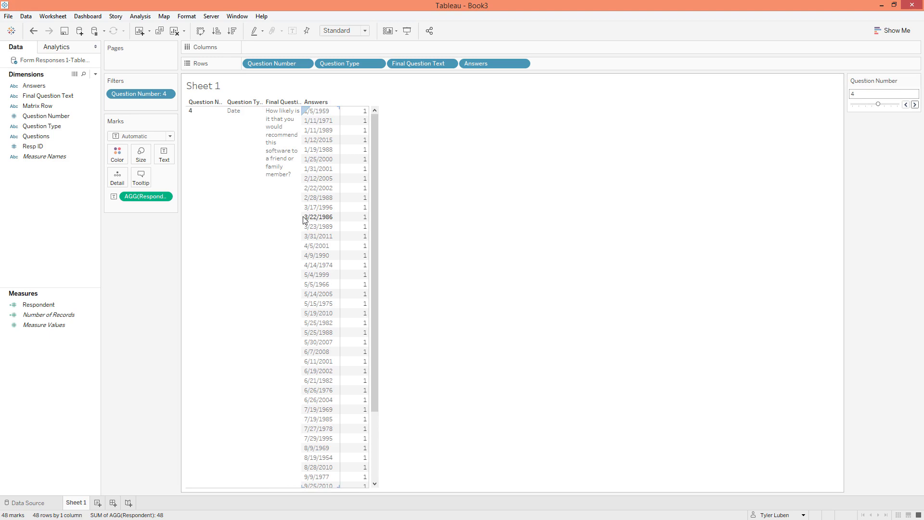
{"action": "left_click", "coordinate": [915, 105]}
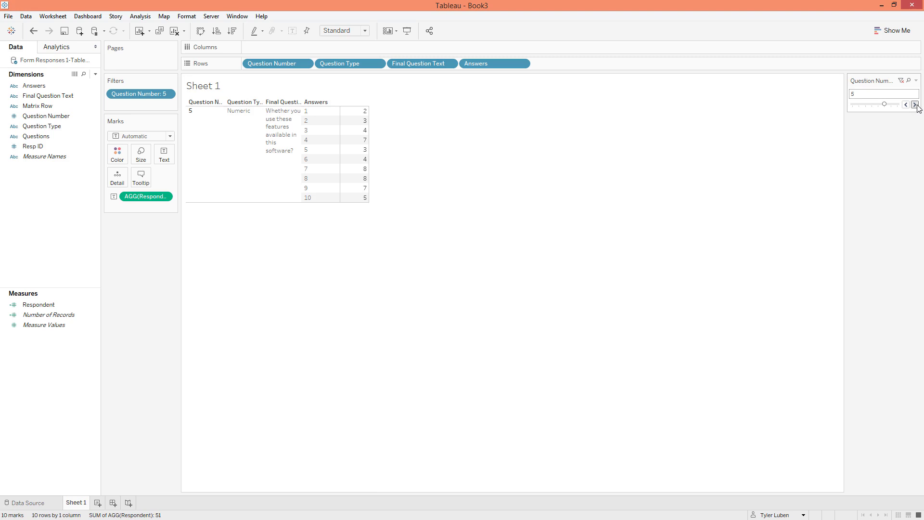
{"action": "left_click", "coordinate": [914, 105]}
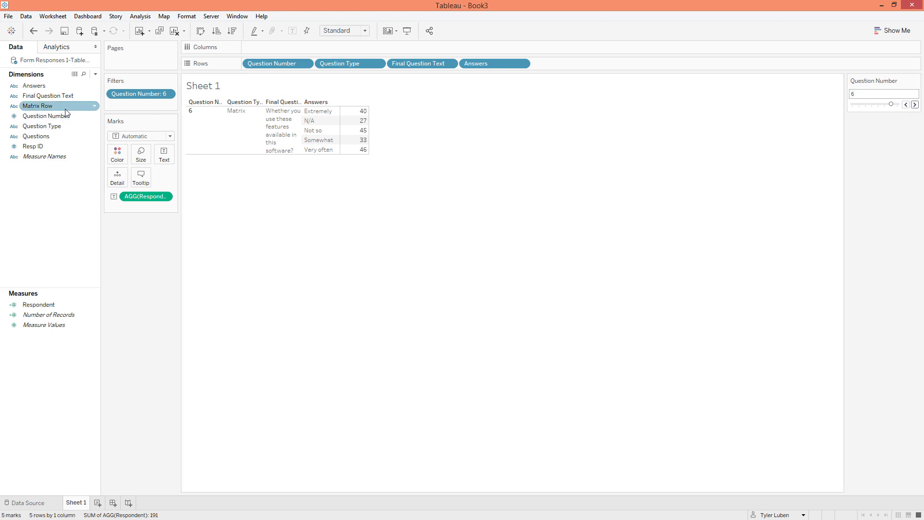
Lay out question 6 as a matrix with Matrix Row on Rows and Answers on Columns, using the Fit Width view
{"action": "left_click_drag", "start_coordinate": [38, 106], "coordinate": [586, 65]}
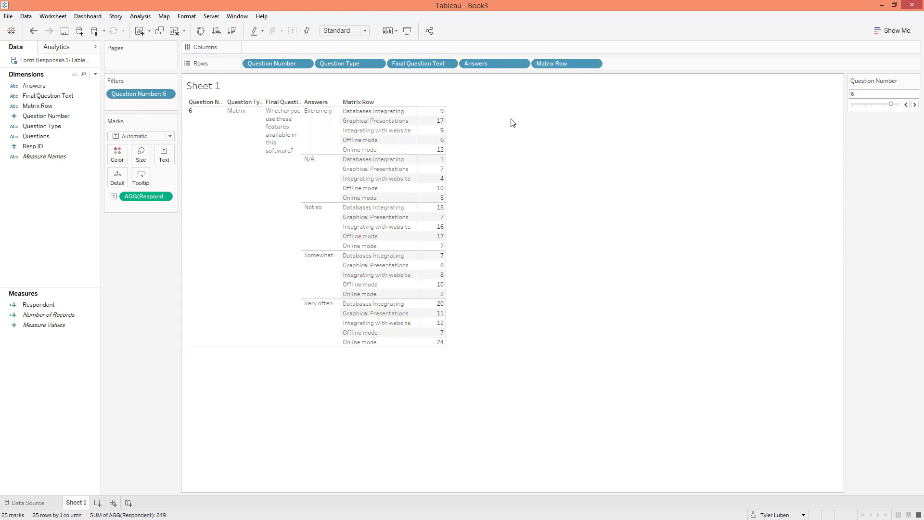
{"action": "left_click_drag", "start_coordinate": [493, 63], "coordinate": [484, 43]}
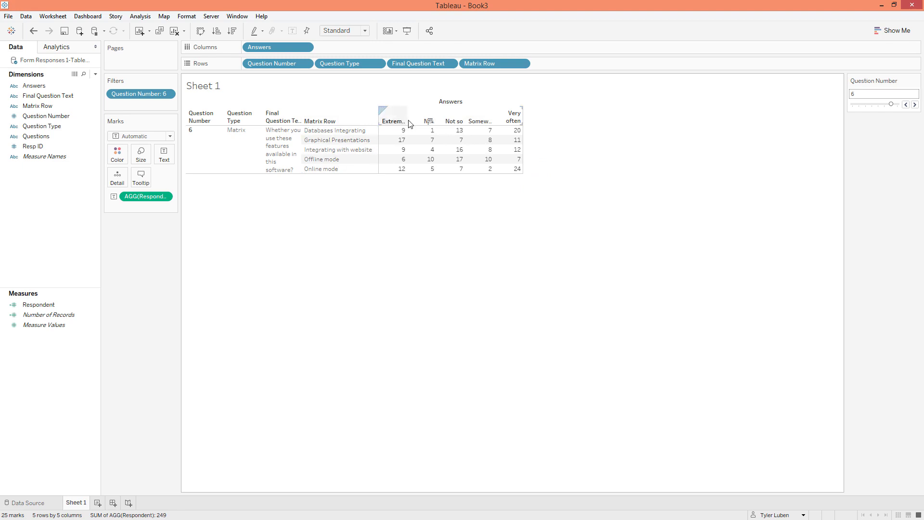
{"action": "left_click", "coordinate": [356, 30]}
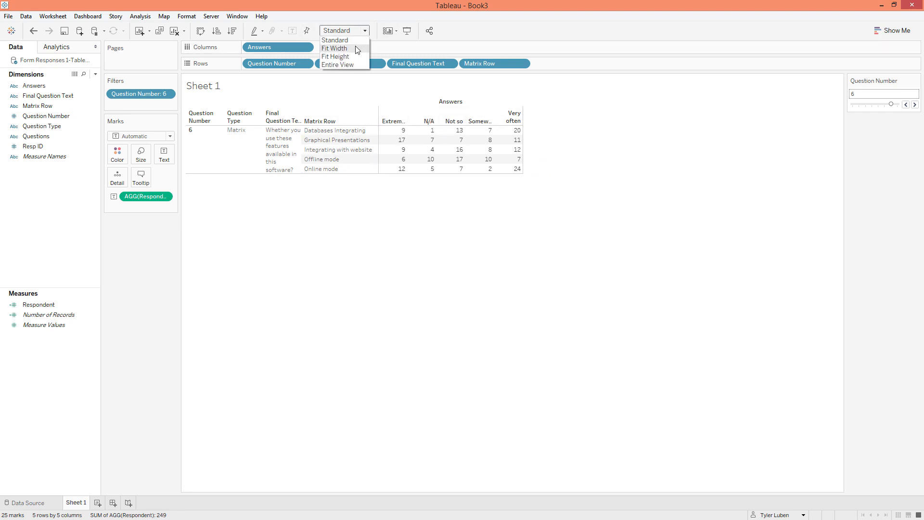
{"action": "left_click", "coordinate": [355, 45]}
Reorder the answer columns to Extremely, Very often, Somewhat, Not so, N/A
{"action": "left_click_drag", "start_coordinate": [806, 121], "coordinate": [520, 121]}
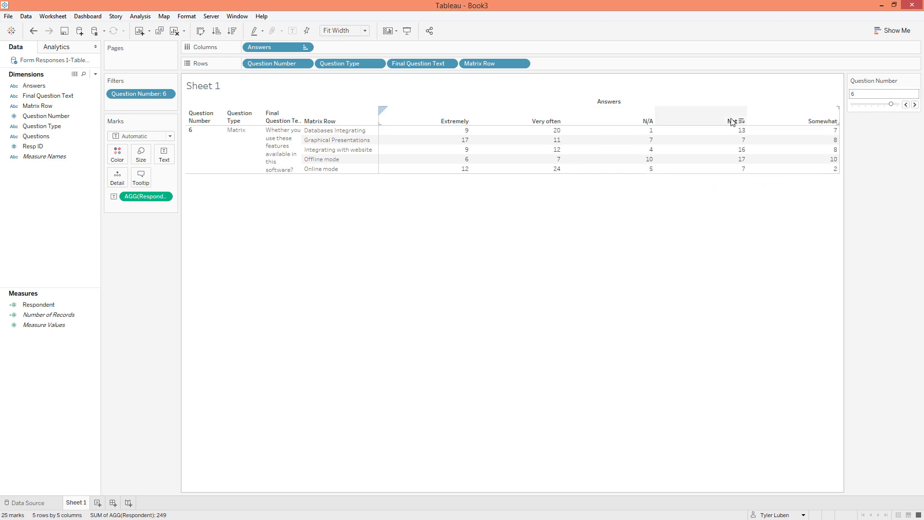
{"action": "left_click_drag", "start_coordinate": [642, 109], "coordinate": [623, 114]}
{"action": "left_click_drag", "start_coordinate": [770, 116], "coordinate": [692, 119]}
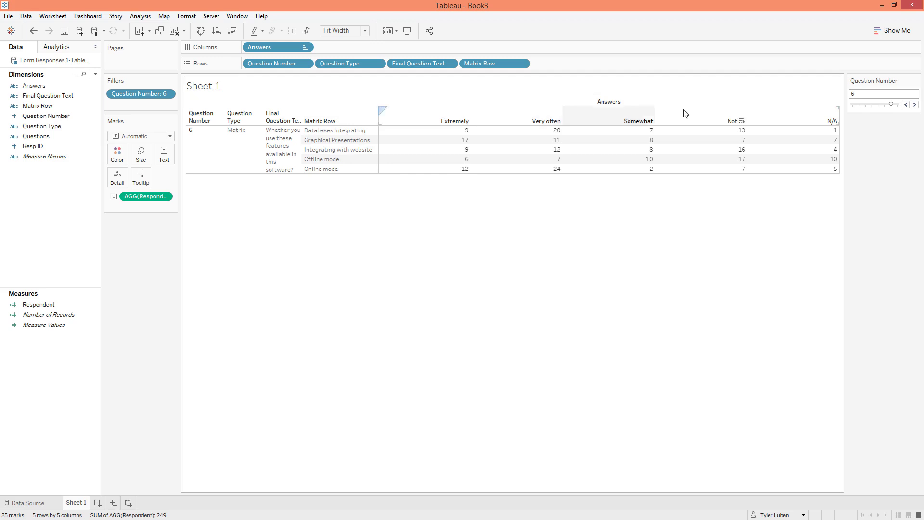
Add a new worksheet named Textbox and filter it to the Textbox value of Question Type
{"action": "left_click", "coordinate": [97, 504]}
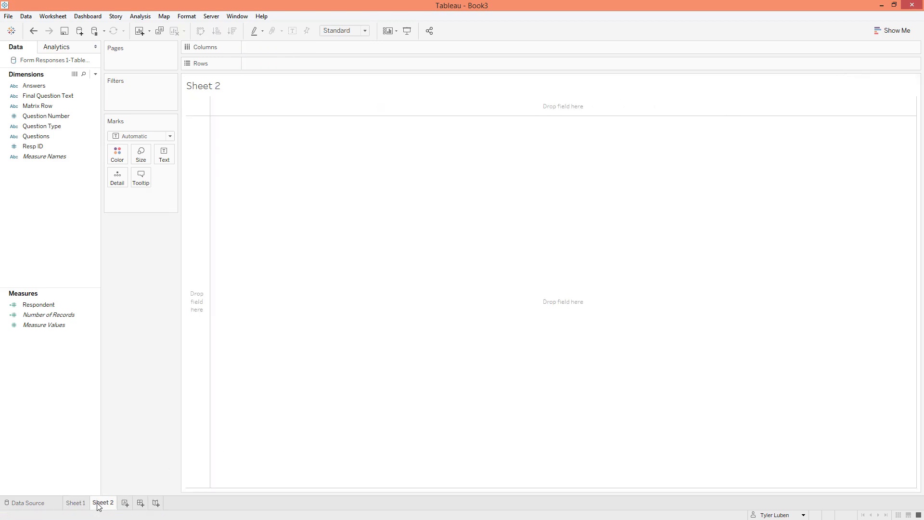
{"action": "double_click", "coordinate": [103, 503]}
{"action": "type", "text": "textbox"}
{"action": "key", "text": "Return"}
{"action": "left_click_drag", "start_coordinate": [48, 126], "coordinate": [131, 99]}
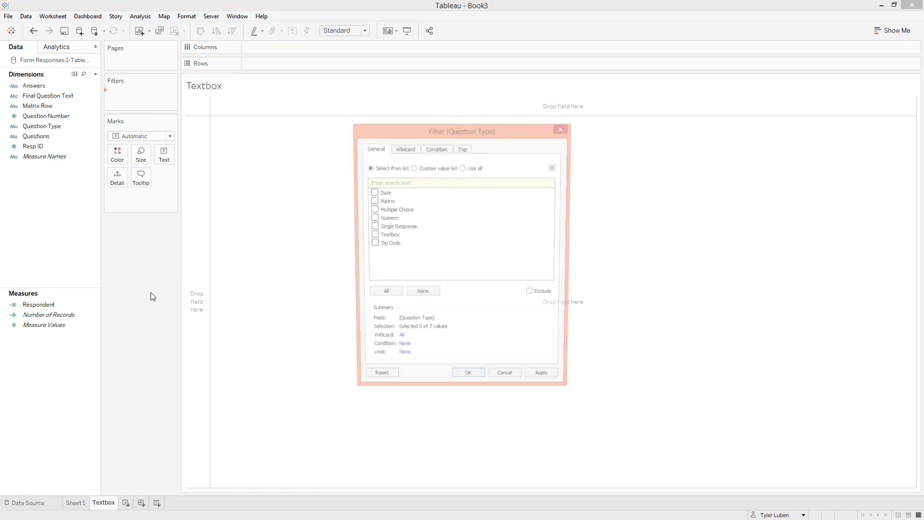
{"action": "left_click", "coordinate": [371, 236]}
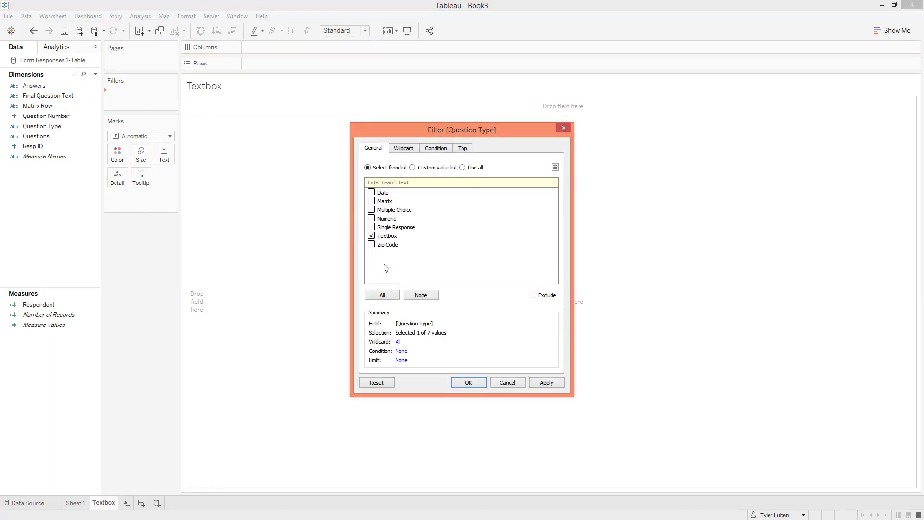
{"action": "left_click", "coordinate": [469, 382]}
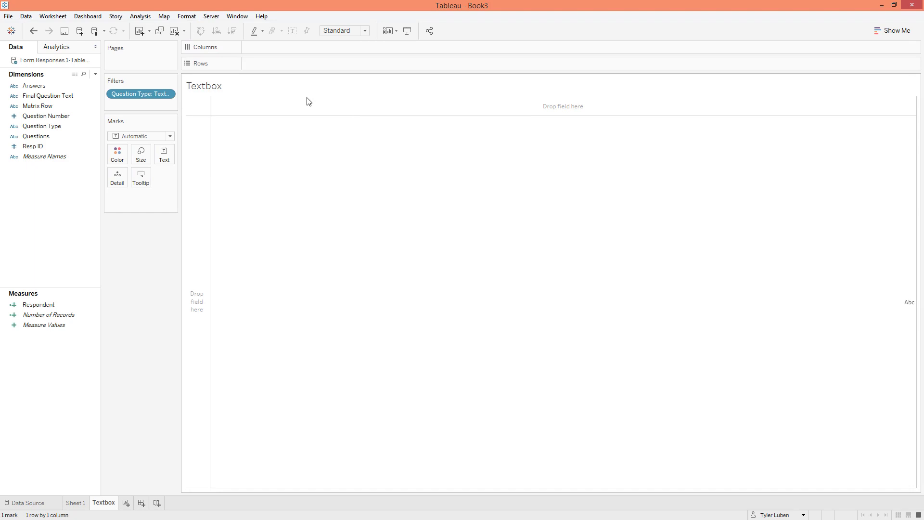
Add another worksheet named Single Response and filter it to the Single Response value of Question Type
{"action": "left_click", "coordinate": [127, 502]}
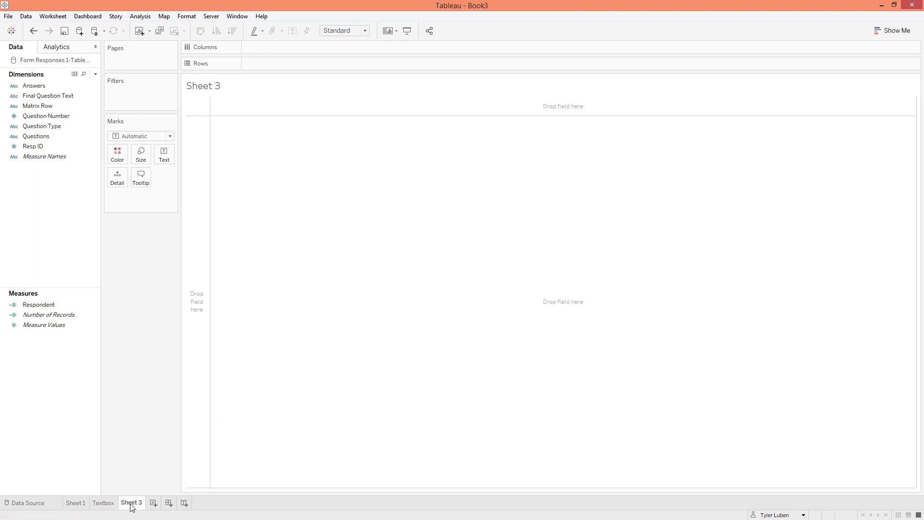
{"action": "double_click", "coordinate": [130, 503]}
{"action": "type", "text": "Single Respone"}
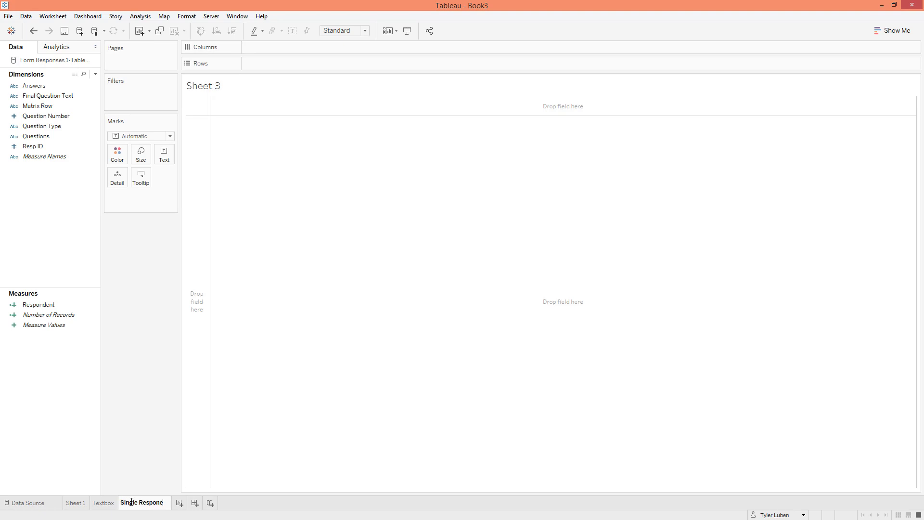
{"action": "key", "text": "BackSpace"}
{"action": "type", "text": "se"}
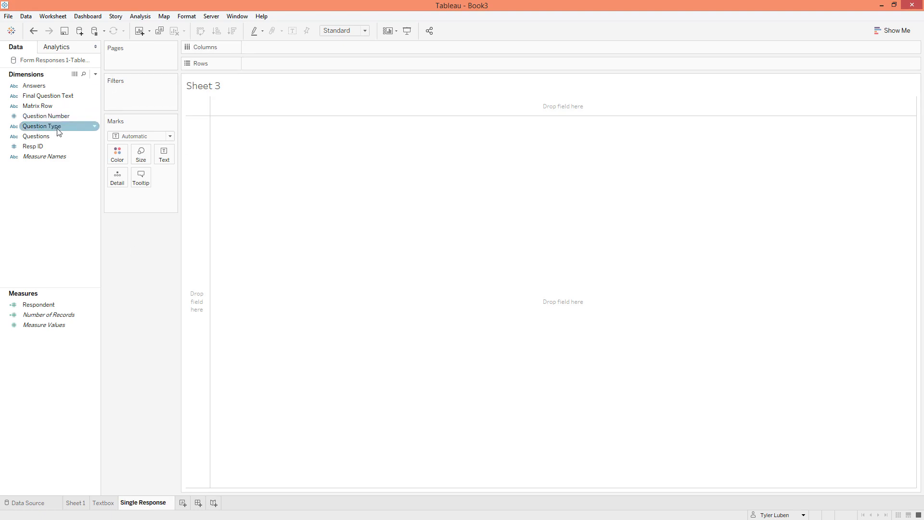
{"action": "left_click_drag", "start_coordinate": [56, 126], "coordinate": [150, 105]}
{"action": "left_click", "coordinate": [372, 227]}
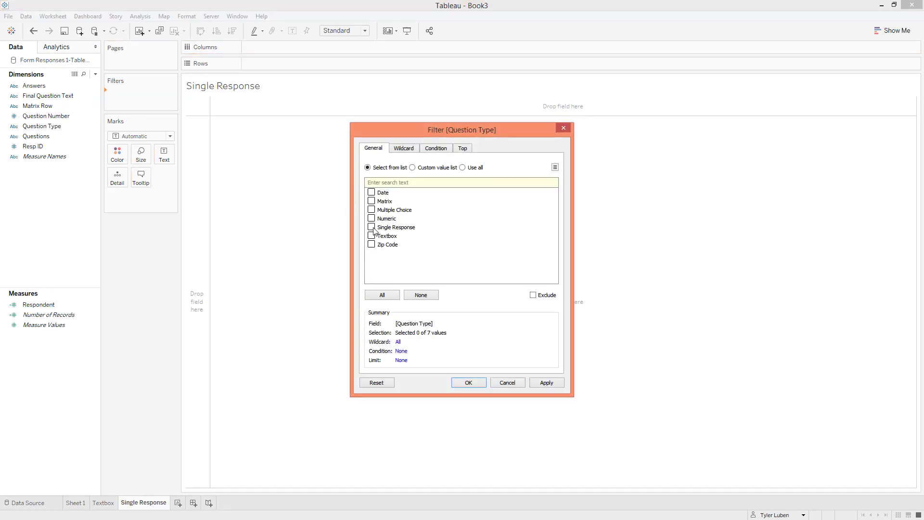
{"action": "left_click", "coordinate": [469, 382]}
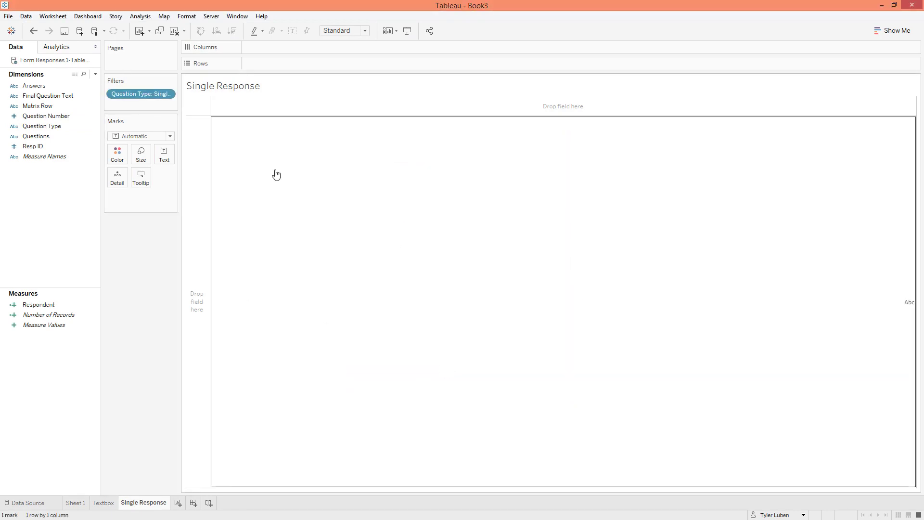